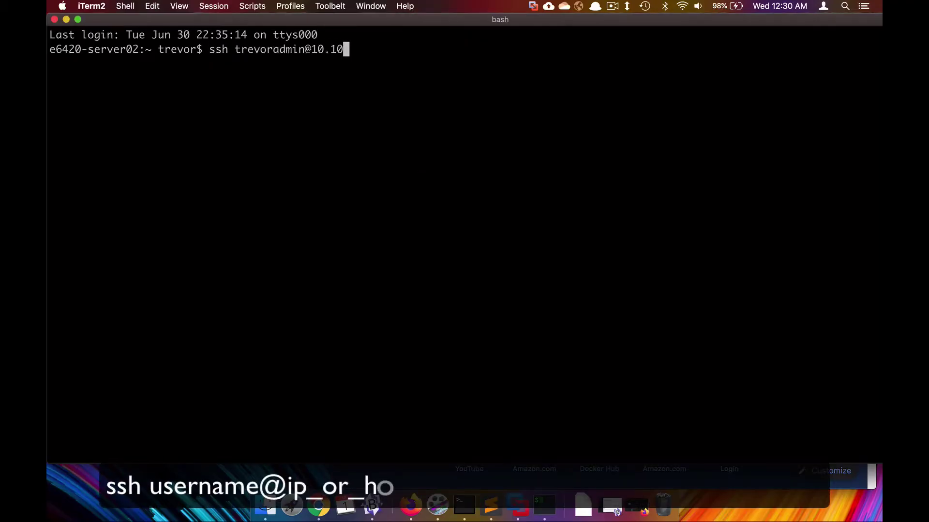
pyautogui.write('2.100')
# - SSH into 10.10.2.100 and run sudo dnf update, which reports nothing to do
pyautogui.press('Return')
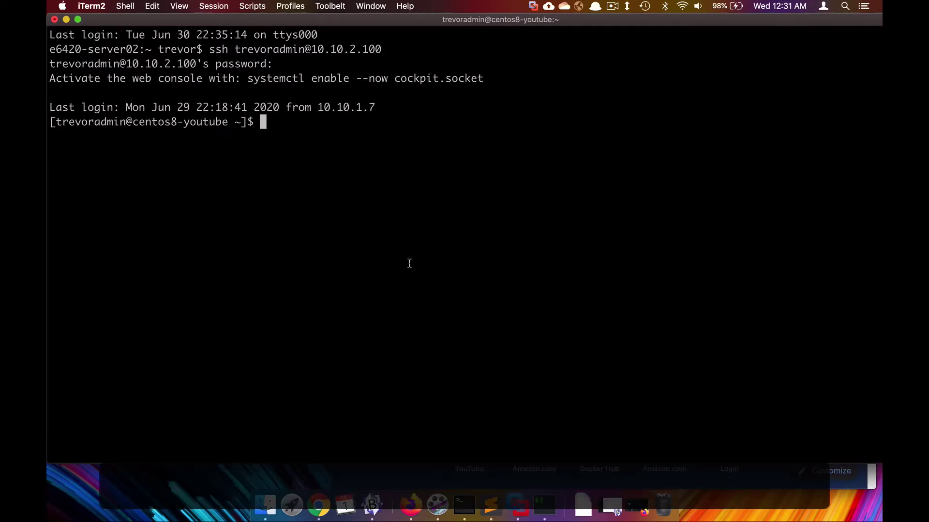
pyautogui.write('sudo dnf update')
pyautogui.press('Return')
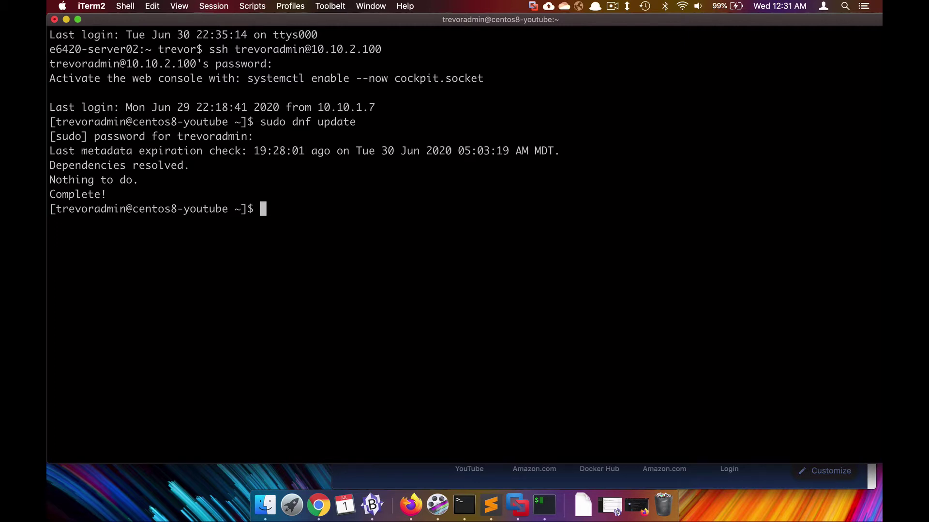
# - Add the Docker CE stable repository with dnf config-manager --add-repo
pyautogui.rightClick(314, 224)
pyautogui.click(332, 351)
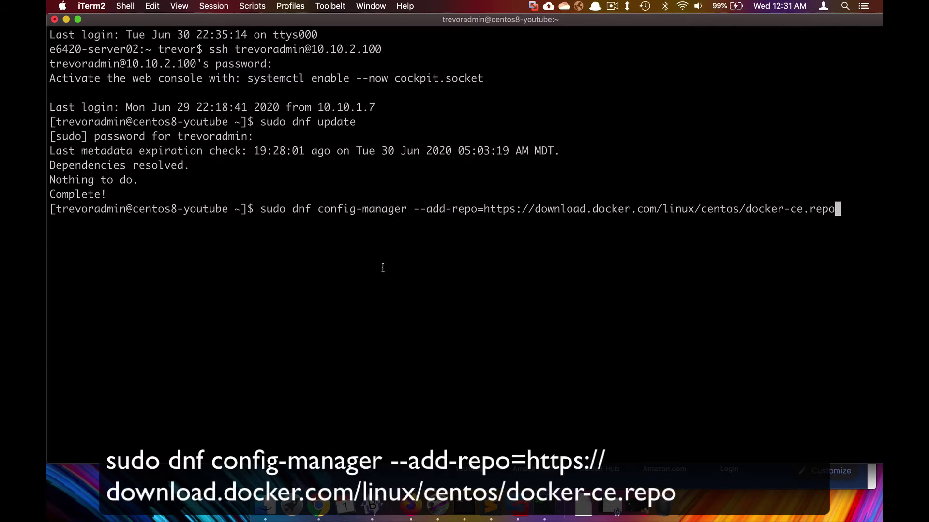
pyautogui.press('Return')
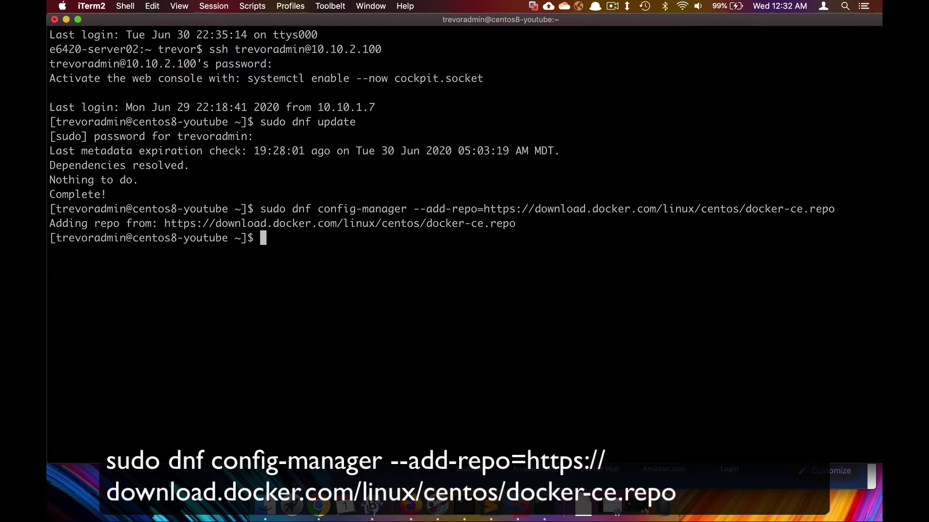
pyautogui.write('sudo dnf')
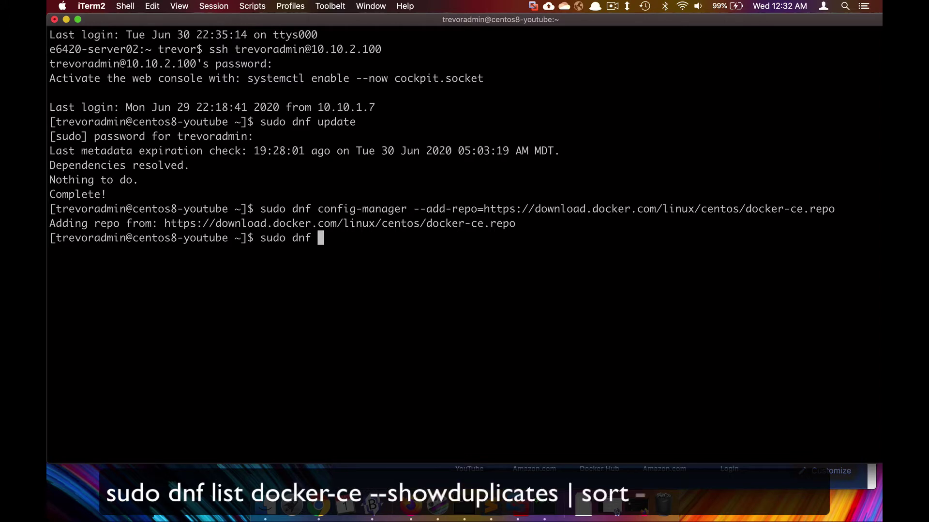
pyautogui.write(' list docker-ce --')
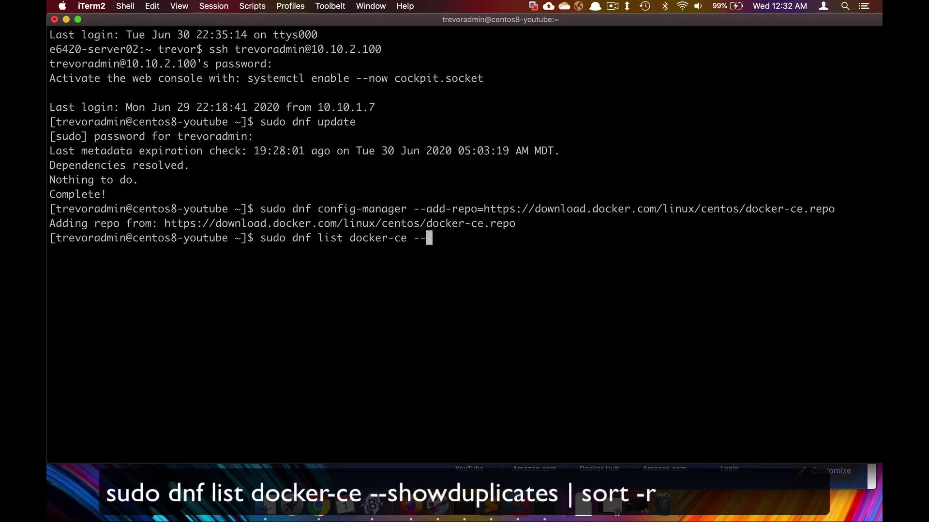
pyautogui.write('showduplicates | ')
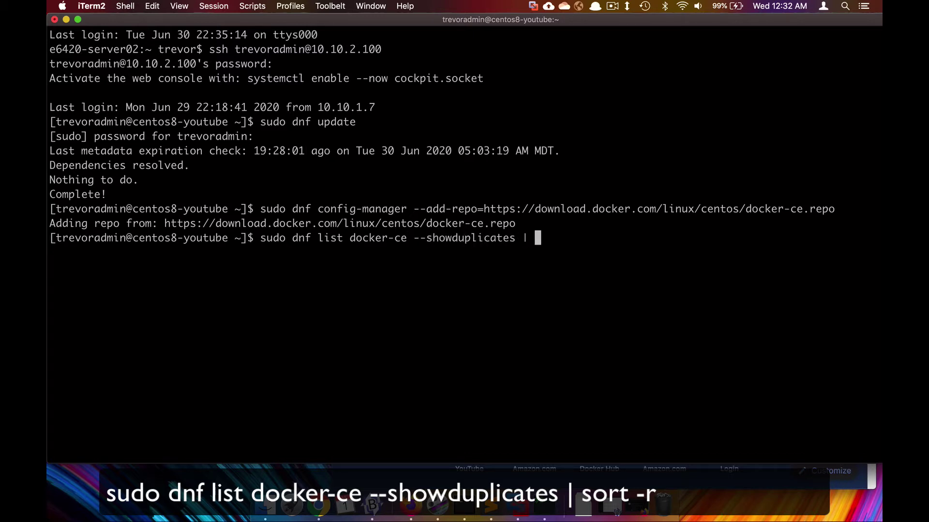
pyautogui.write('sort -r')
# - List all docker-ce versions newest first and copy the 3:19.03.12-3.el7 version string
pyautogui.press('Return')
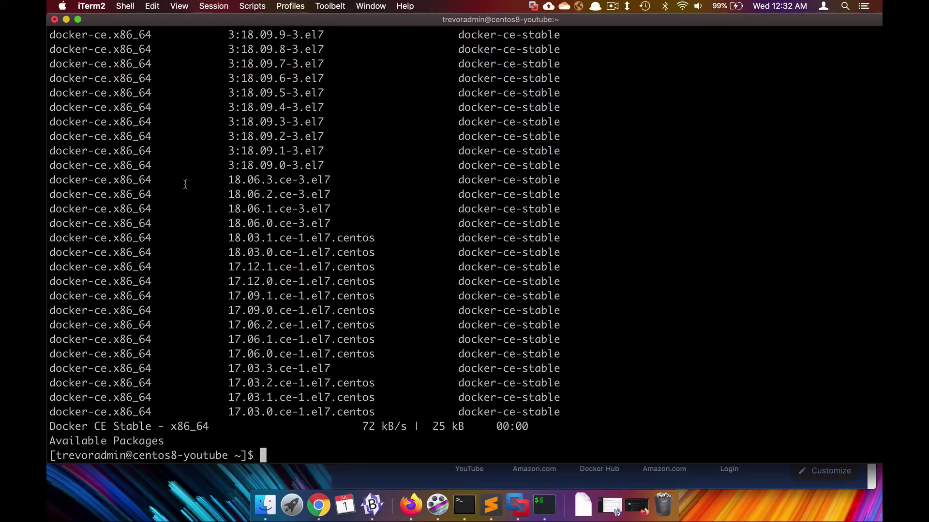
pyautogui.moveTo(230, 180); pyautogui.dragTo(241, 411)
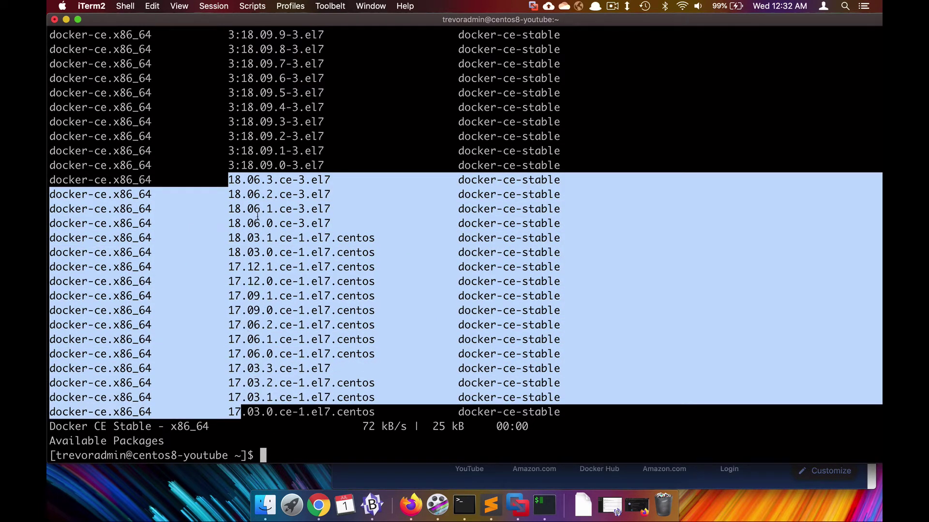
pyautogui.scroll(5, 327, 190)
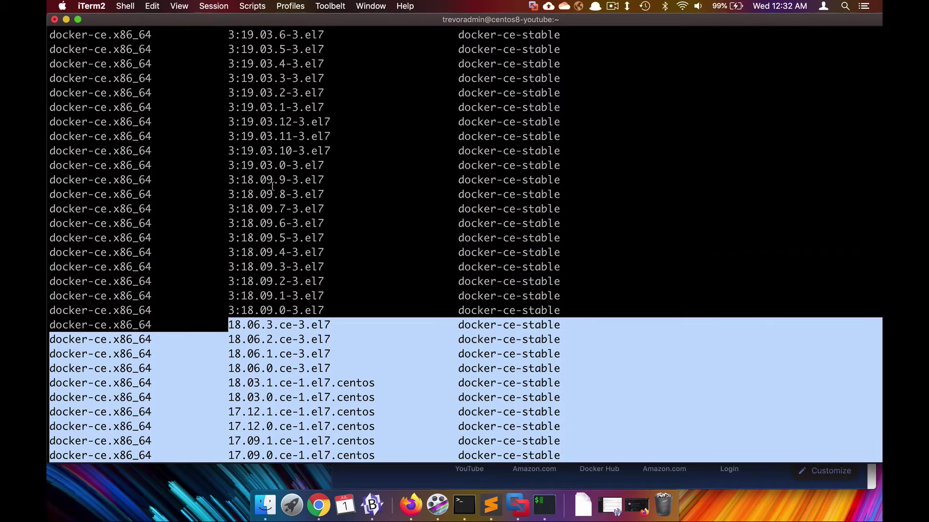
pyautogui.scroll(2, 273, 188)
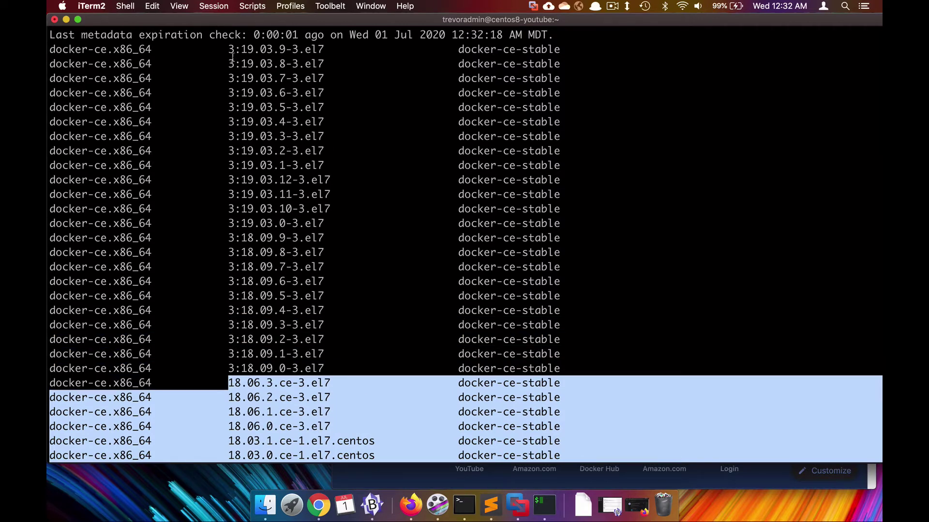
pyautogui.moveTo(229, 50); pyautogui.dragTo(331, 371)
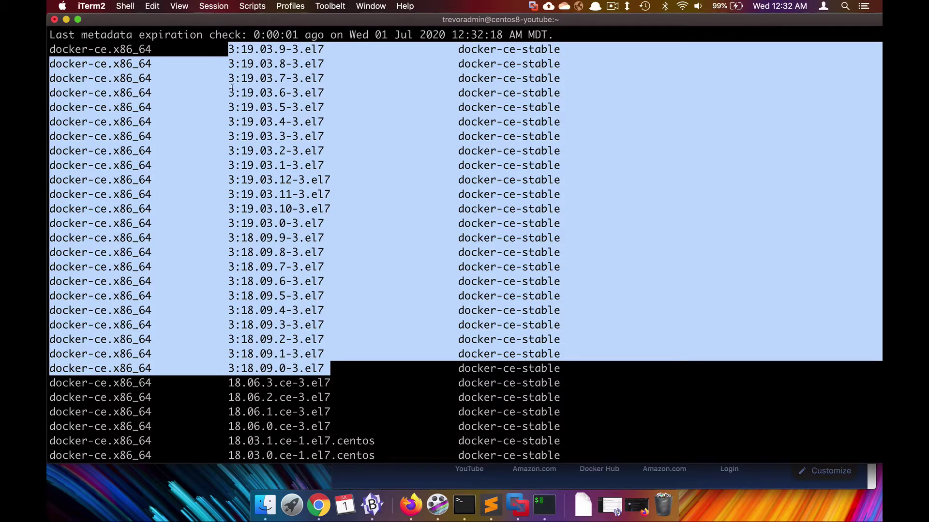
pyautogui.moveTo(222, 56); pyautogui.dragTo(337, 224)
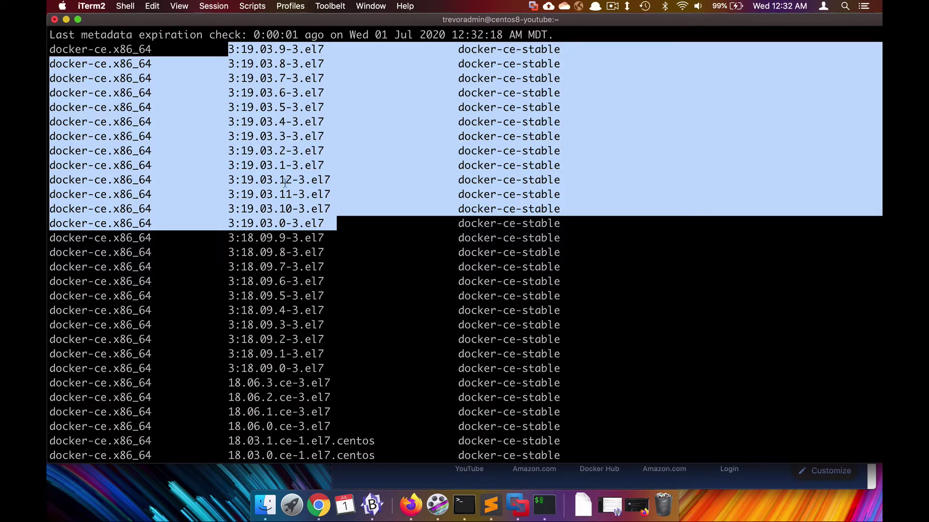
pyautogui.click(354, 229)
pyautogui.moveTo(231, 179); pyautogui.dragTo(340, 209)
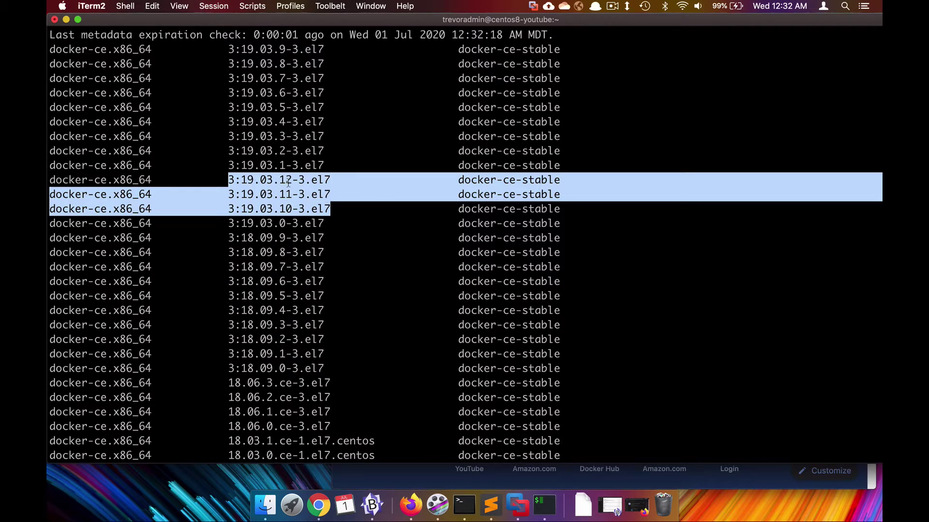
pyautogui.click(219, 179)
pyautogui.moveTo(230, 180); pyautogui.dragTo(331, 181)
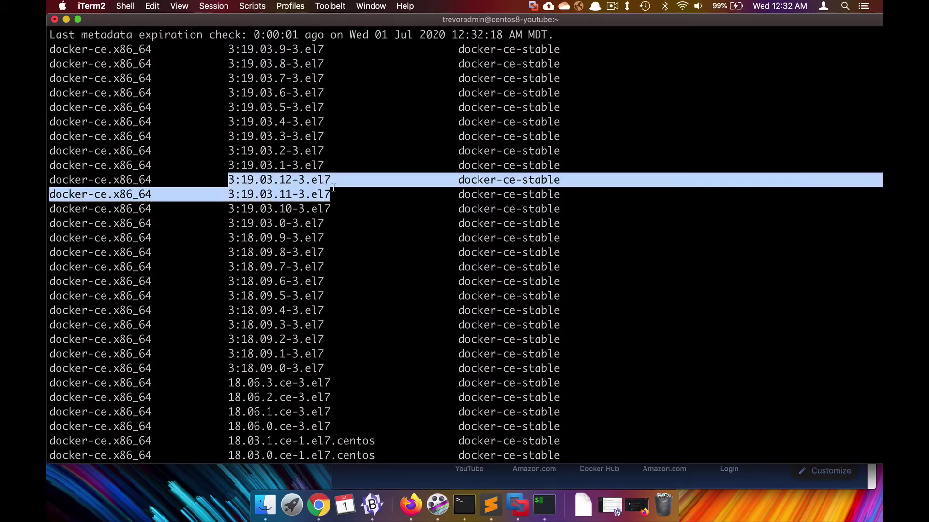
pyautogui.rightClick(299, 185)
pyautogui.click(319, 332)
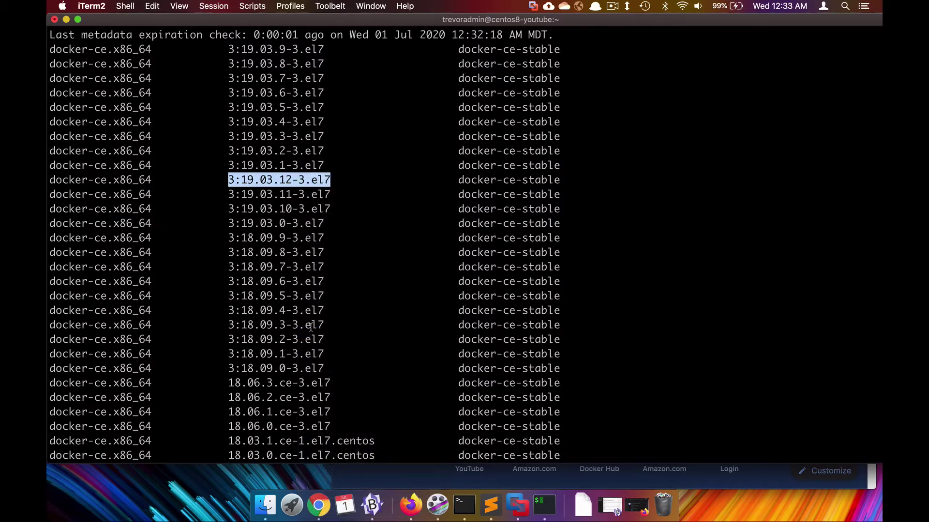
pyautogui.scroll(-5, 364, 273)
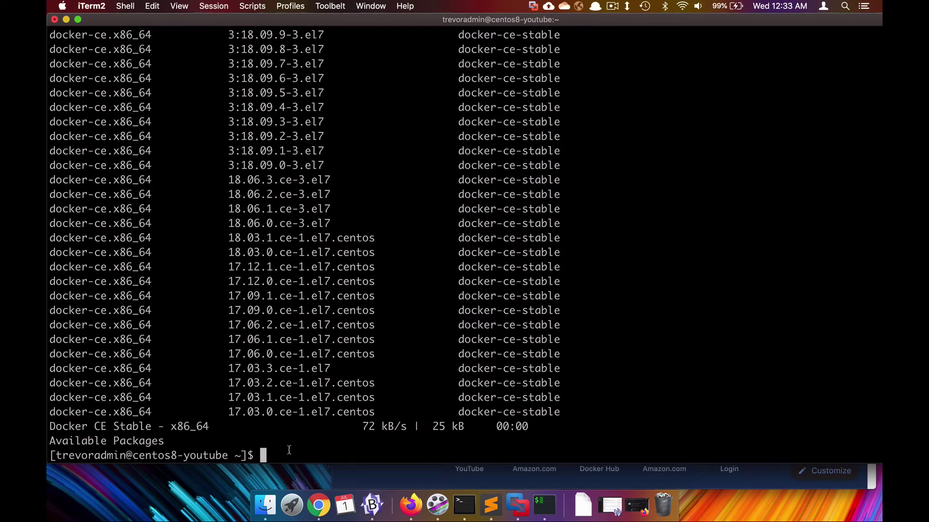
pyautogui.moveTo(276, 464); pyautogui.dragTo(277, 429)
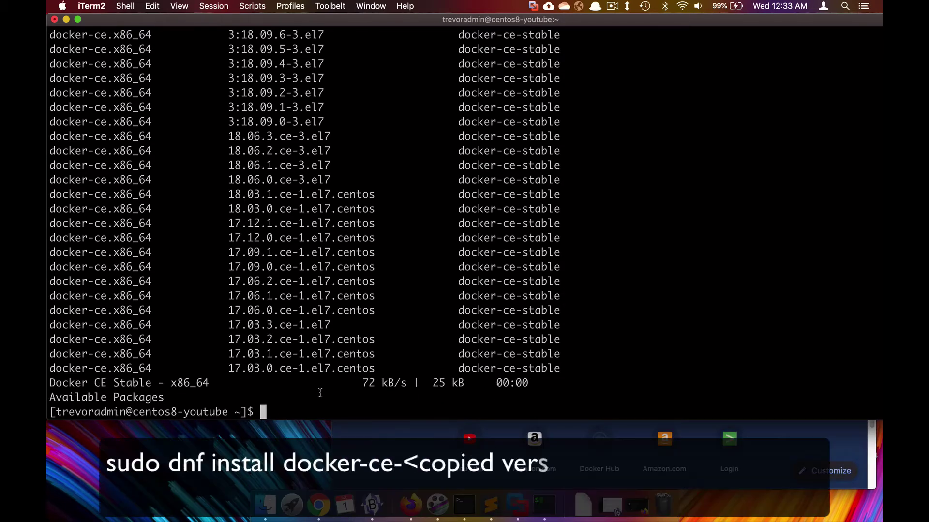
pyautogui.write('sudo dnf ')
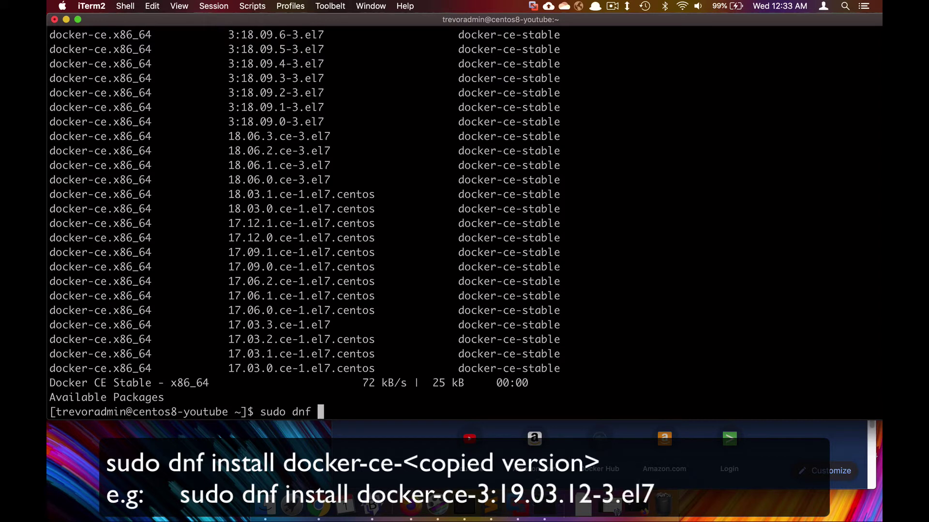
pyautogui.write('install docke')
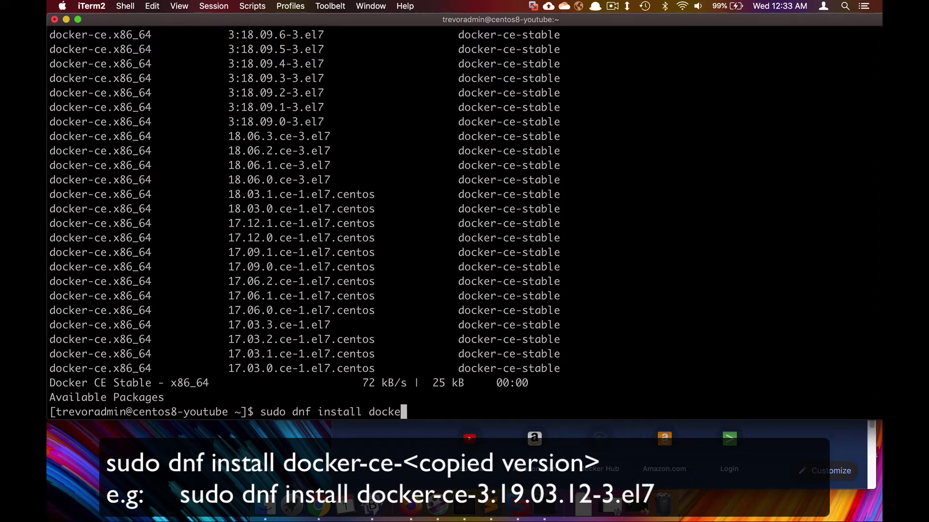
pyautogui.write('r-ce')
pyautogui.write('-')
# - Try installing docker-ce-3:19.03.12-3.el7 and inspect the containerd.io dependency conflict
pyautogui.rightClick(441, 412)
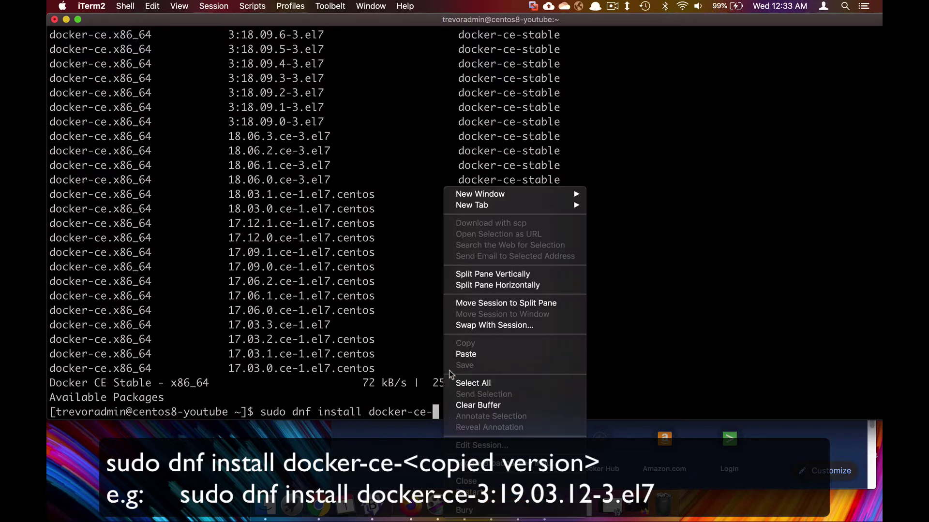
pyautogui.click(466, 354)
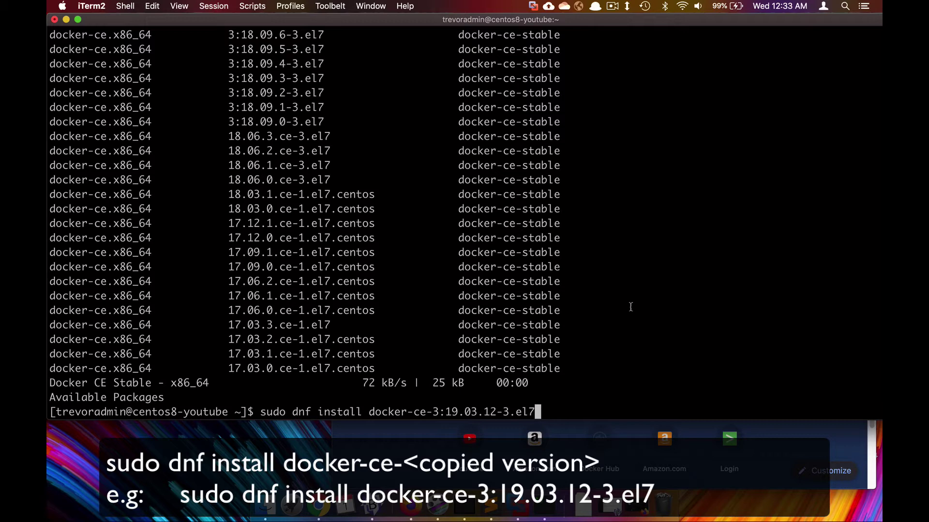
pyautogui.press('Return')
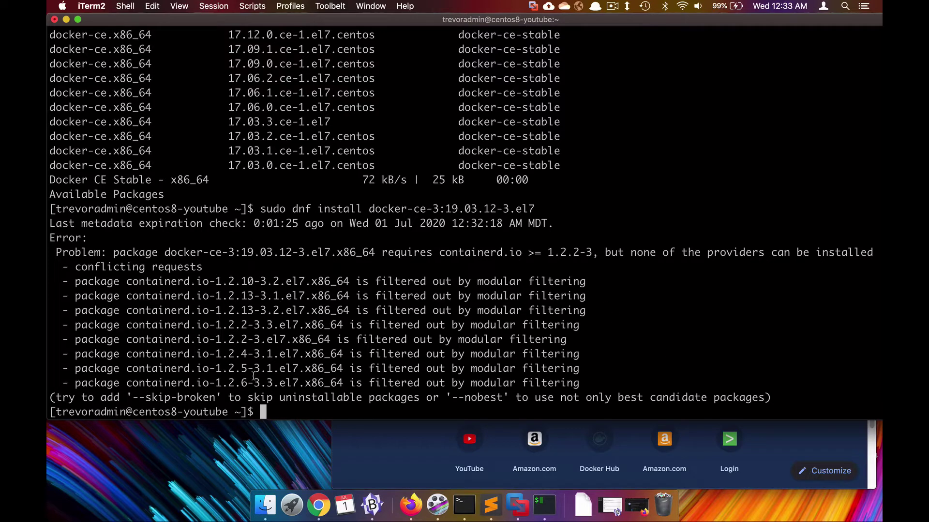
pyautogui.moveTo(258, 398); pyautogui.dragTo(451, 398)
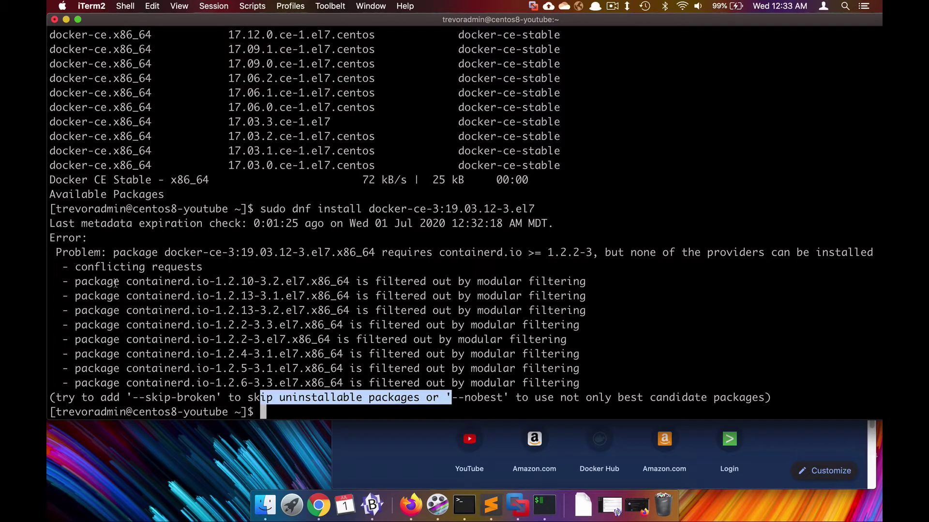
pyautogui.moveTo(70, 266); pyautogui.dragTo(216, 282)
pyautogui.click(169, 265)
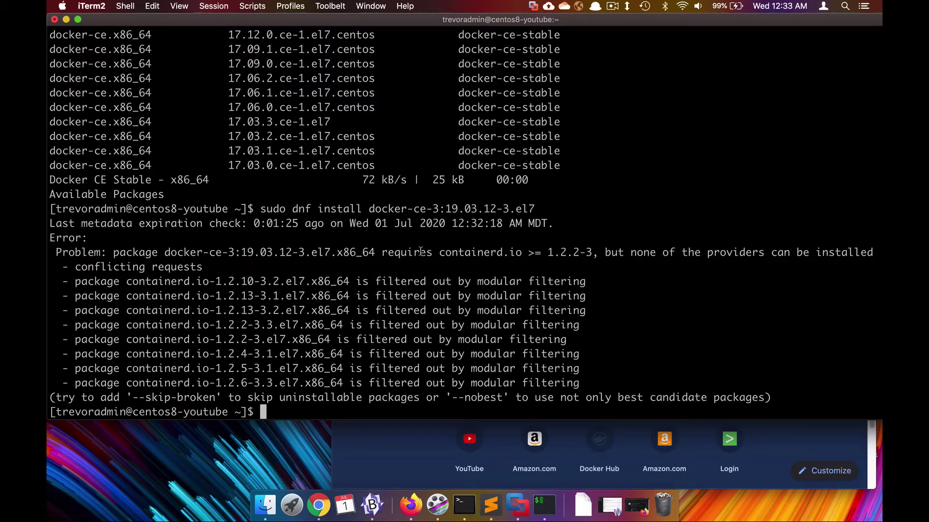
pyautogui.moveTo(217, 267); pyautogui.dragTo(59, 252)
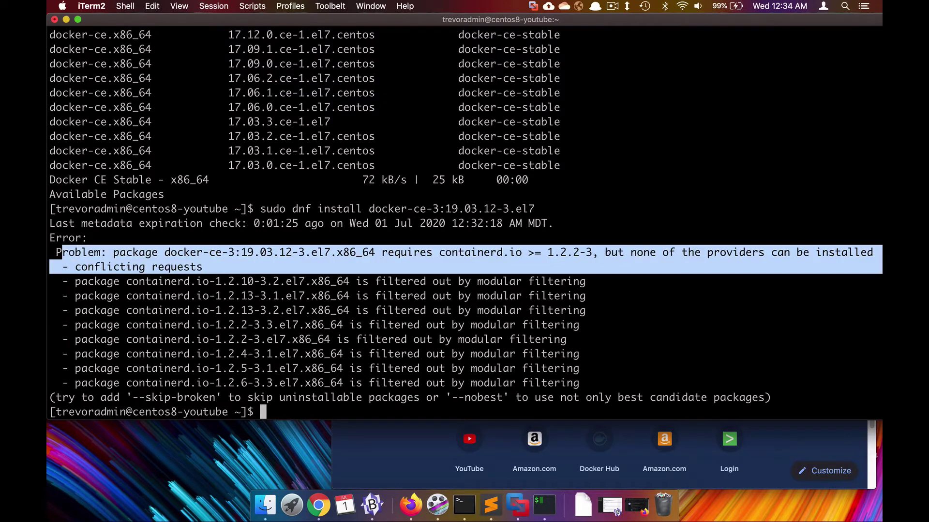
# - Install containerd.io 1.2.13 from its rpm URL with dnf install -y
pyautogui.click(353, 327)
pyautogui.rightClick(319, 420)
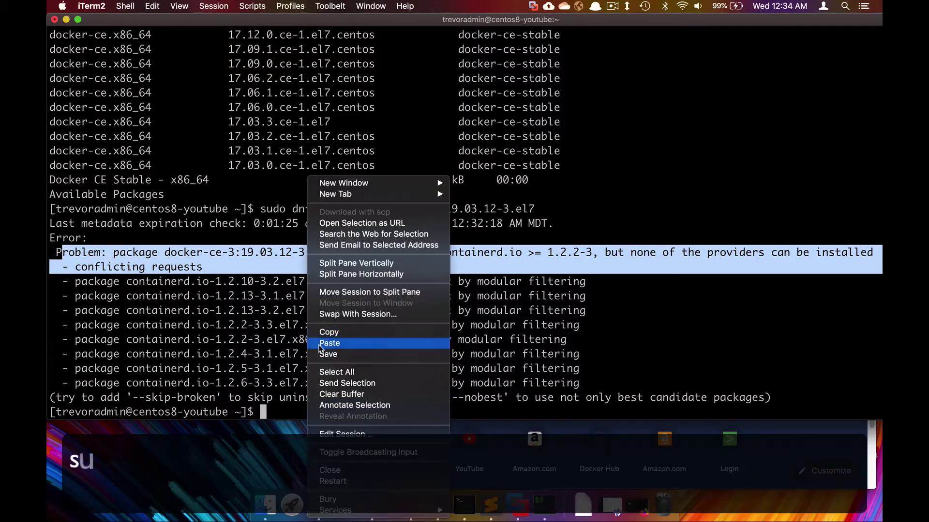
pyautogui.click(319, 341)
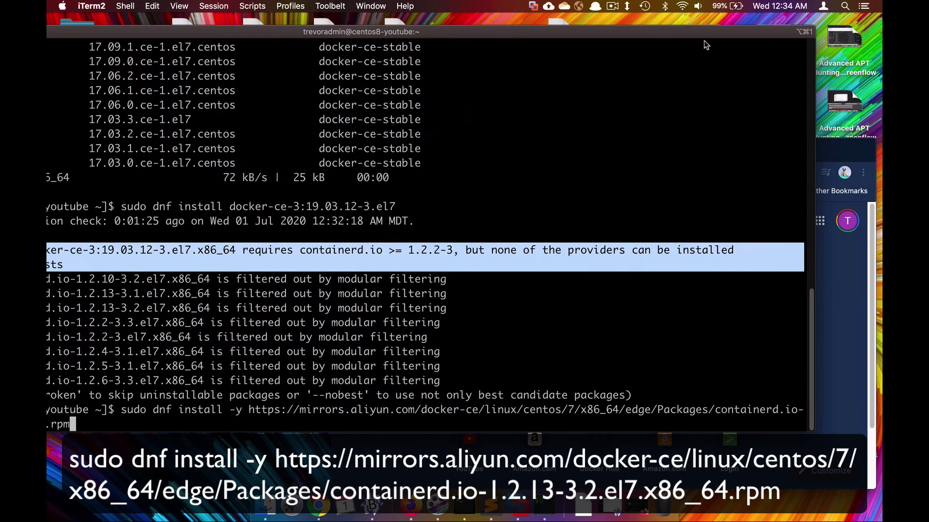
pyautogui.moveTo(830, 72); pyautogui.dragTo(670, 72)
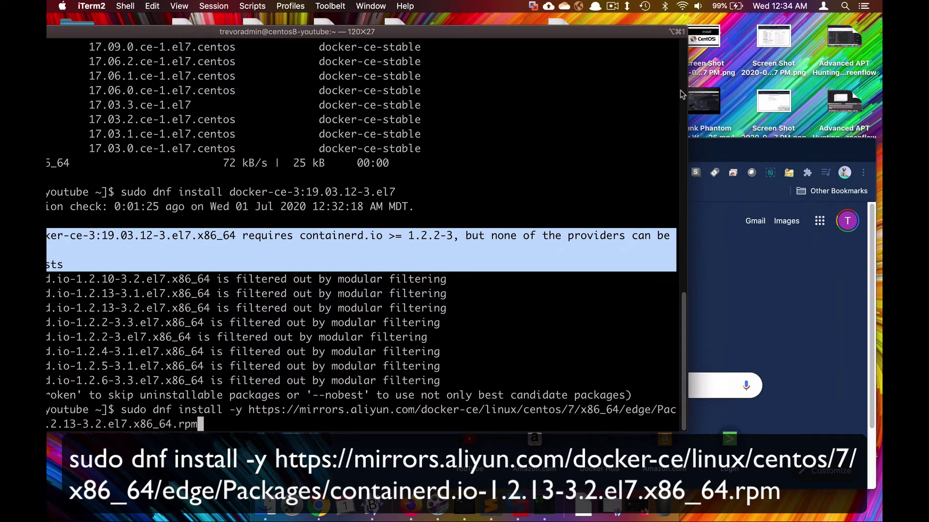
pyautogui.moveTo(507, 33)
pyautogui.mouseDown()
pyautogui.moveTo(661, 26)
pyautogui.moveTo(643, 26)
pyautogui.mouseUp()
pyautogui.moveTo(825, 419); pyautogui.dragTo(876, 429)
pyautogui.press('Return')
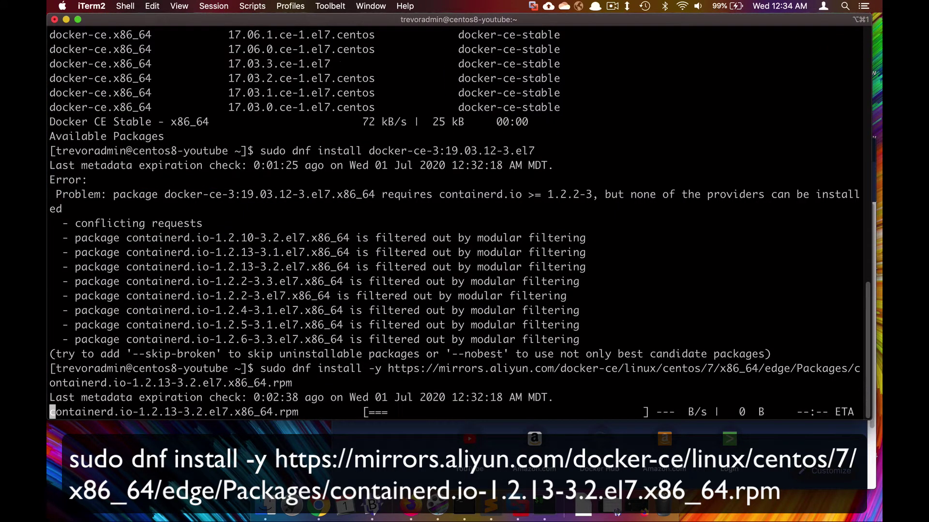
pyautogui.press('Up')
pyautogui.press('Up')
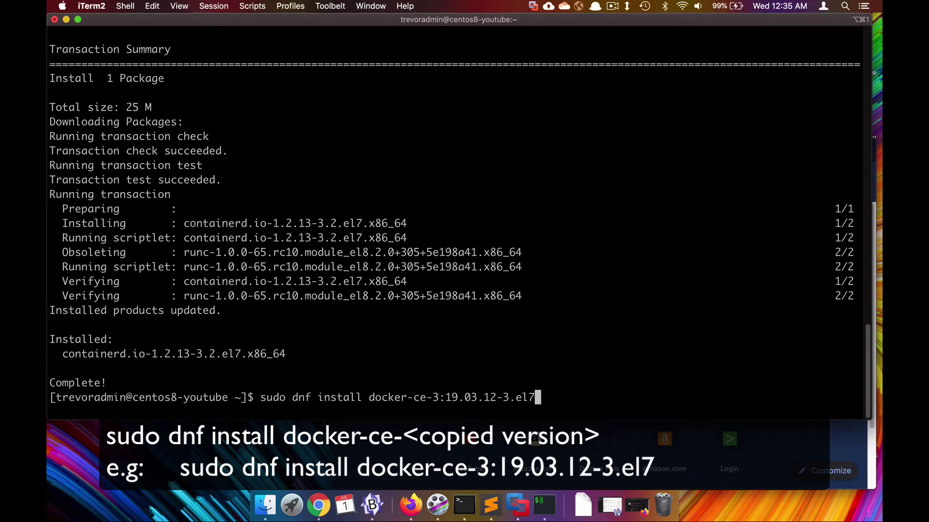
# - Install docker-ce 3:19.03.12-3.el7, confirming the three packages and the Docker GPG key
pyautogui.press('Return')
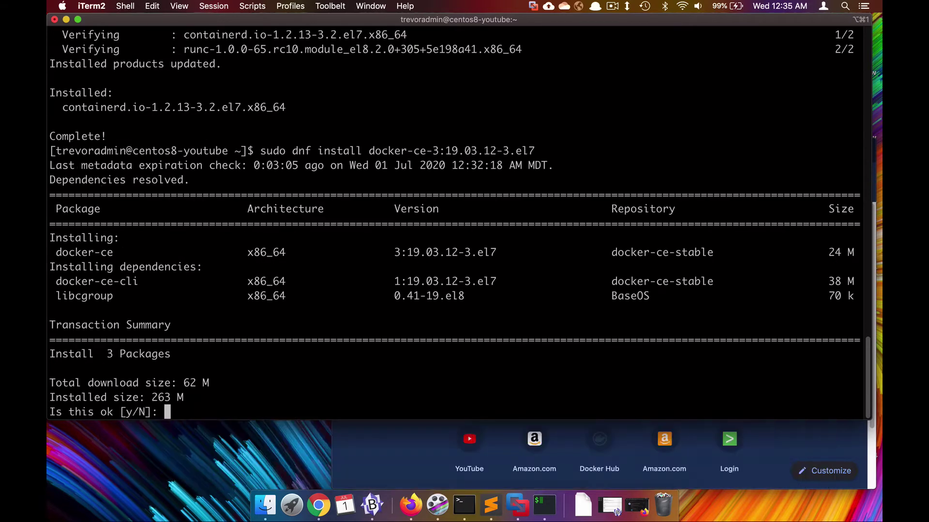
pyautogui.write('y')
pyautogui.press('Return')
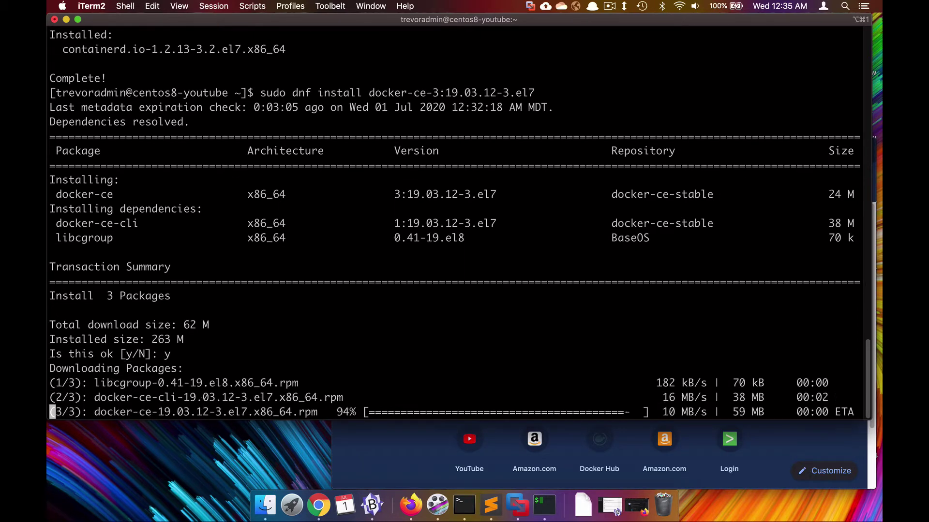
pyautogui.write('y')
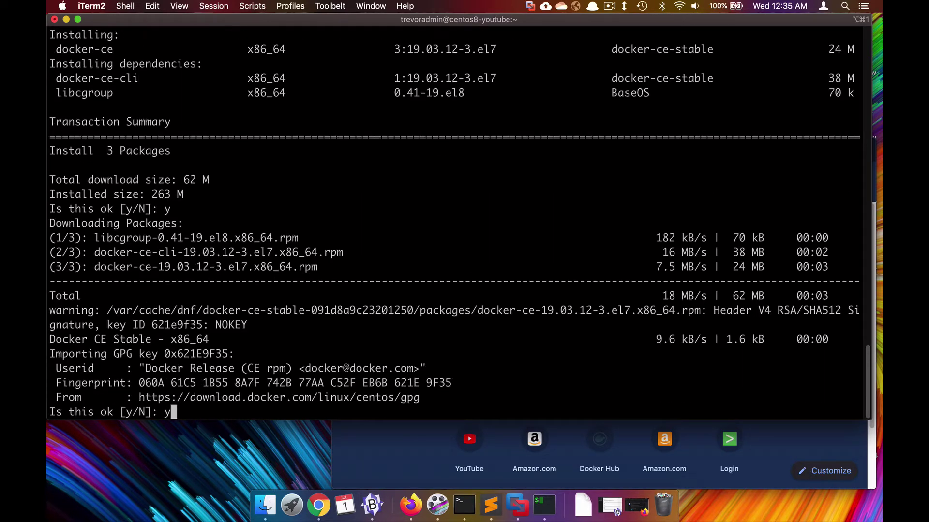
pyautogui.moveTo(113, 355)
pyautogui.mouseDown()
pyautogui.moveTo(142, 356)
pyautogui.moveTo(220, 399)
pyautogui.mouseUp()
pyautogui.click(220, 414)
pyautogui.press('Return')
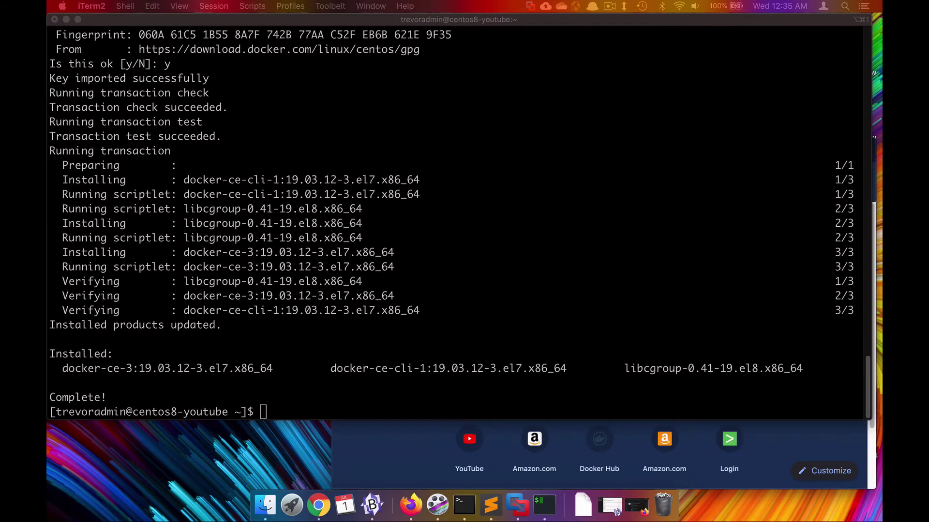
pyautogui.click(367, 297)
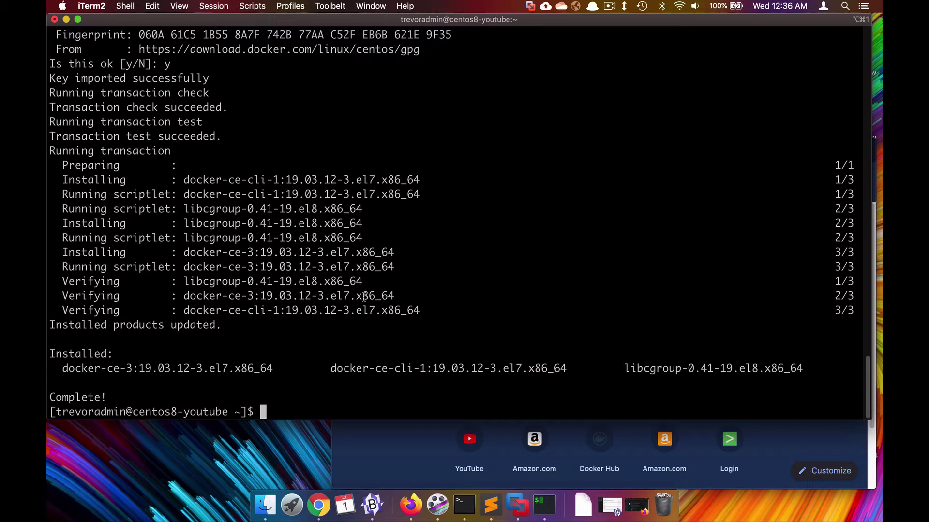
pyautogui.write('sudo dnf up')
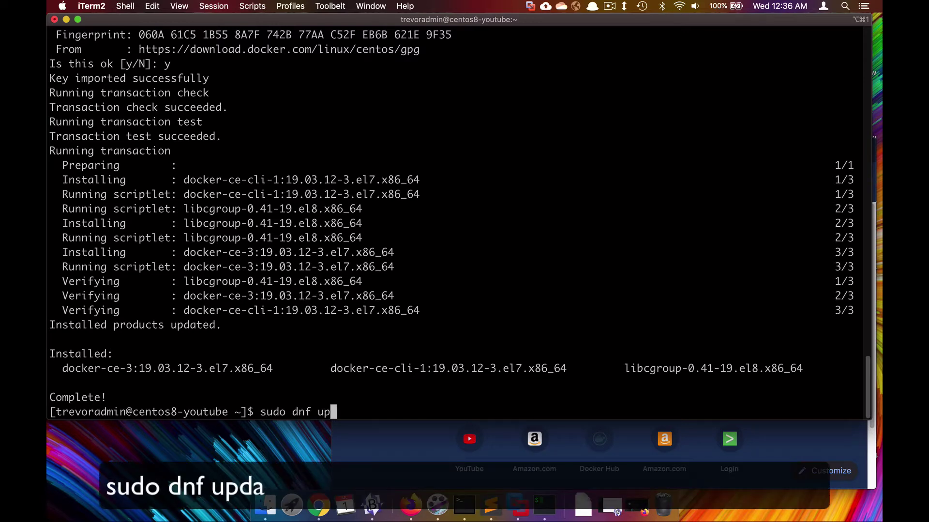
pyautogui.write('date')
# - Run sudo dnf update and check that docker.service is disabled and inactive (dead)
pyautogui.press('Return')
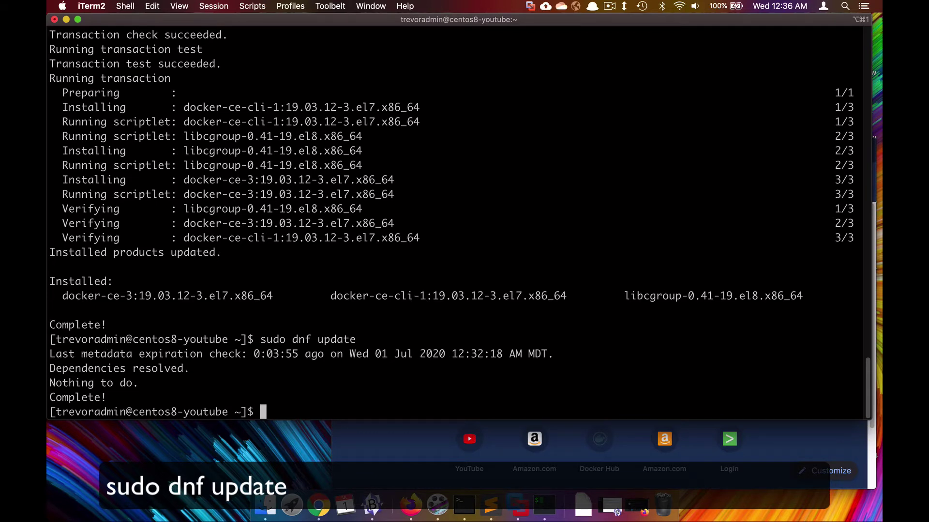
pyautogui.write('sudo systemctl ')
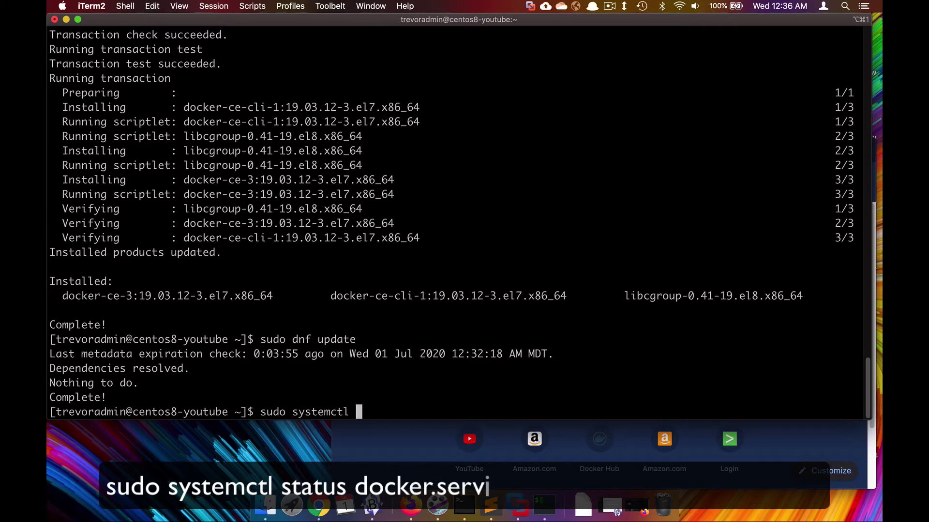
pyautogui.write('status docker.servi')
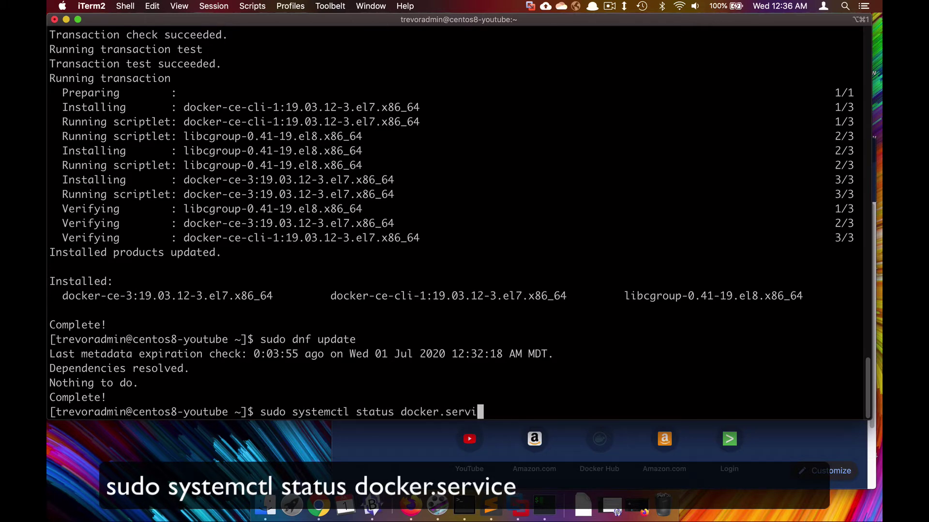
pyautogui.write('ce')
pyautogui.press('Return')
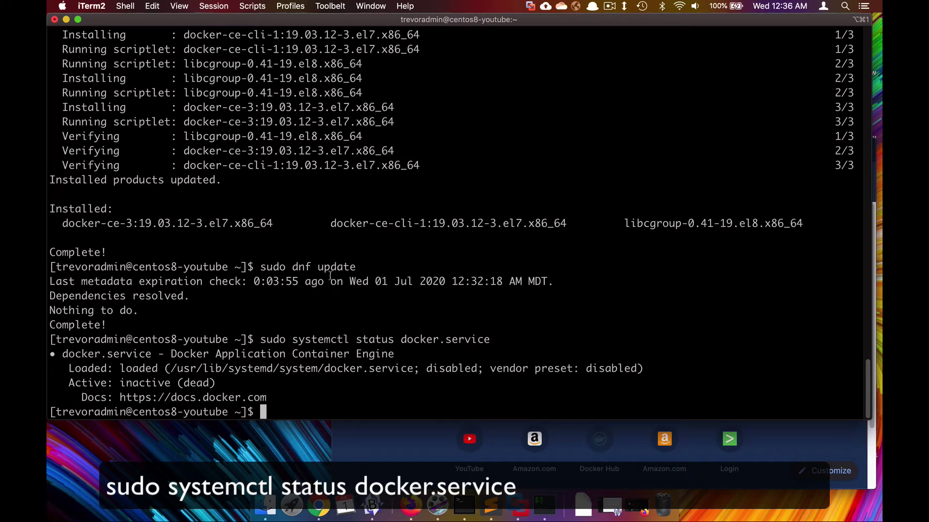
pyautogui.moveTo(419, 371); pyautogui.dragTo(480, 370)
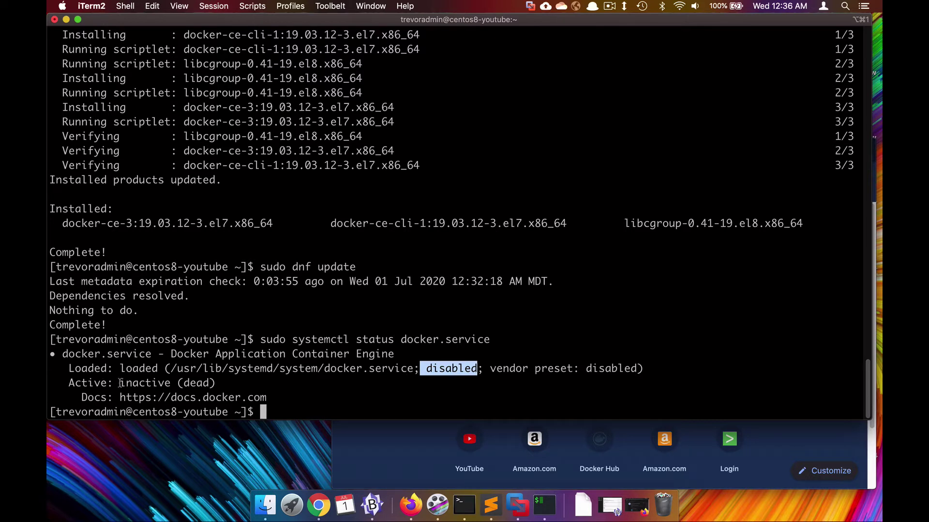
pyautogui.moveTo(120, 383); pyautogui.dragTo(246, 383)
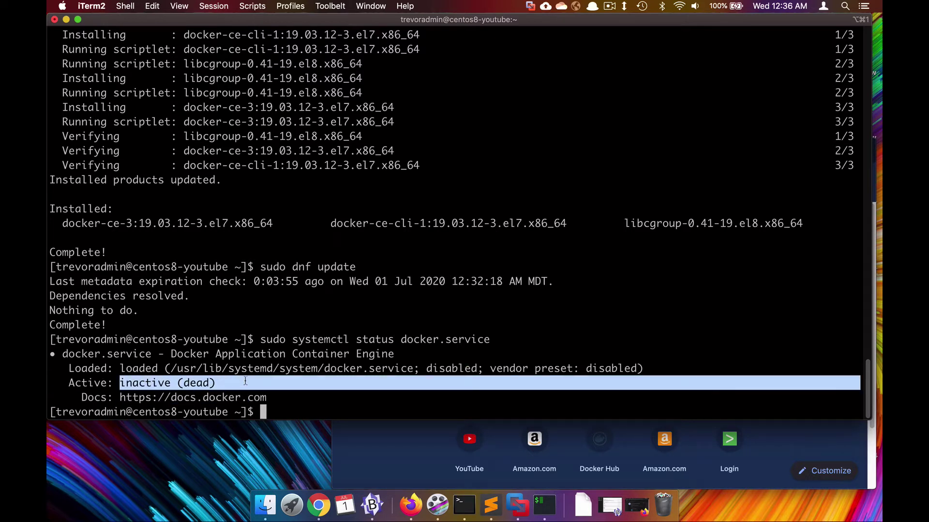
pyautogui.click(268, 411)
pyautogui.write('sudo systemctl status docker.service')
# - Edit the status command into sudo systemctl enable --now docker.service
pyautogui.press('Left')
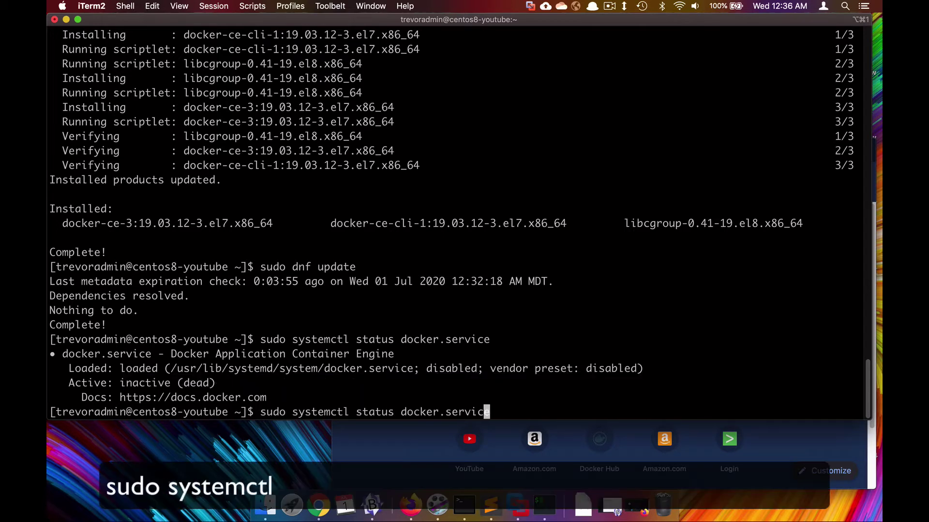
pyautogui.press('Left')
pyautogui.press('Left')
pyautogui.press('Left')
pyautogui.press('Left')
pyautogui.press('Left')
pyautogui.press('Left')
pyautogui.press('Left')
pyautogui.press('Left')
pyautogui.press('Left')
pyautogui.press('BackSpace')
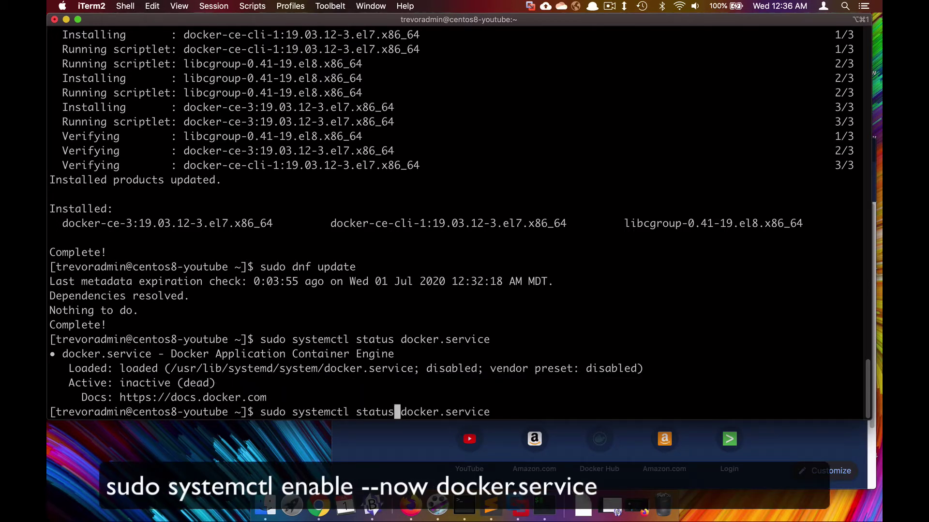
pyautogui.press('BackSpace')
pyautogui.press('BackSpace')
pyautogui.press('BackSpace')
pyautogui.press('BackSpace')
pyautogui.press('BackSpace')
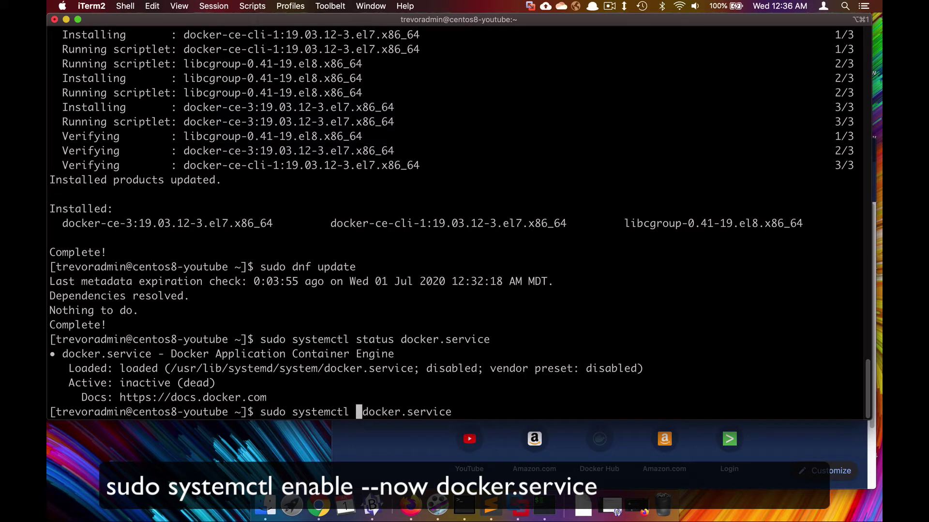
pyautogui.write('enable --now')
pyautogui.press('Right')
pyautogui.press('Right')
pyautogui.press('Right')
pyautogui.press('Right')
pyautogui.press('Right')
pyautogui.press('Right')
pyautogui.press('Right')
pyautogui.press('Right')
pyautogui.press('Right')
pyautogui.press('Right')
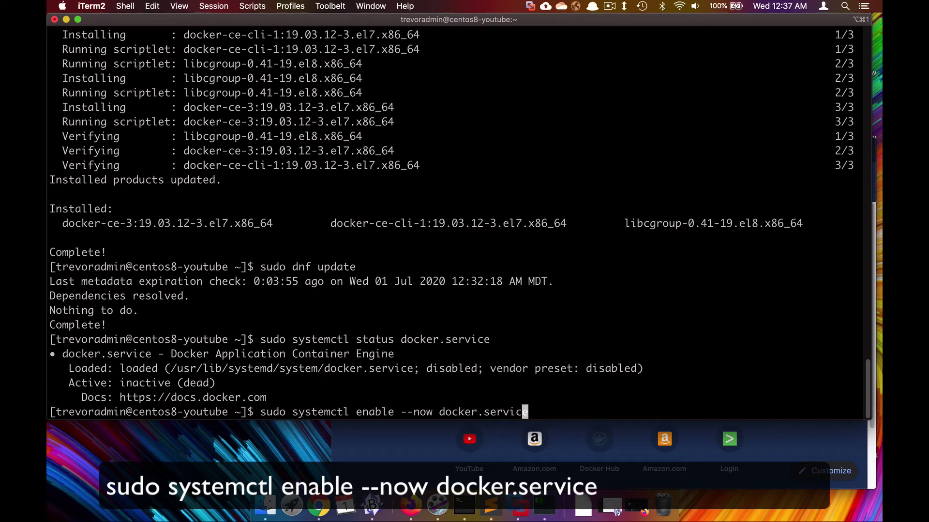
pyautogui.press('Right')
pyautogui.press('Right')
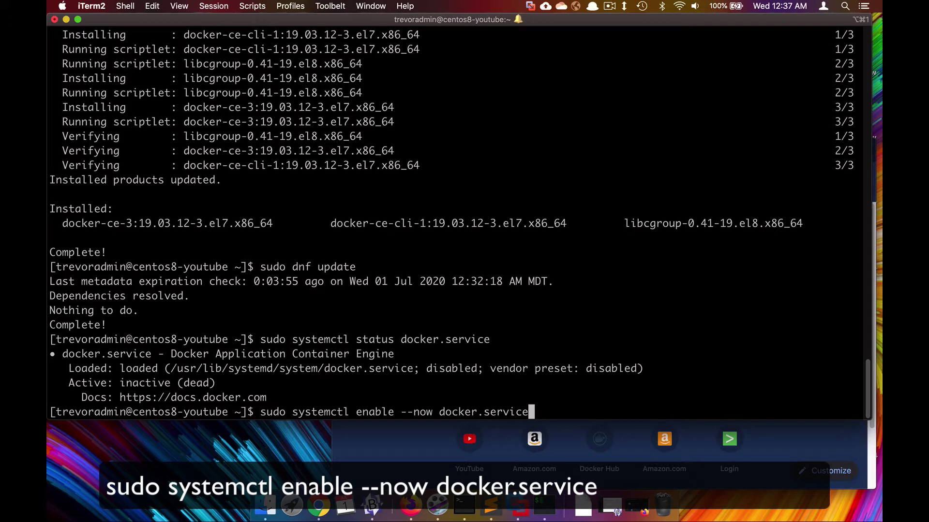
# - Enable and start Docker, then confirm its status shows enabled and active (running)
pyautogui.press('Return')
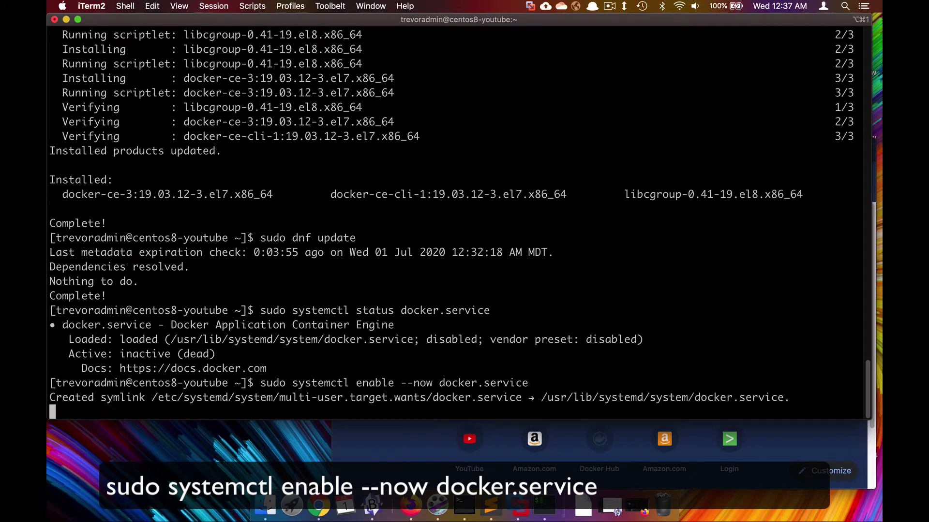
pyautogui.press('Up')
pyautogui.press('Up')
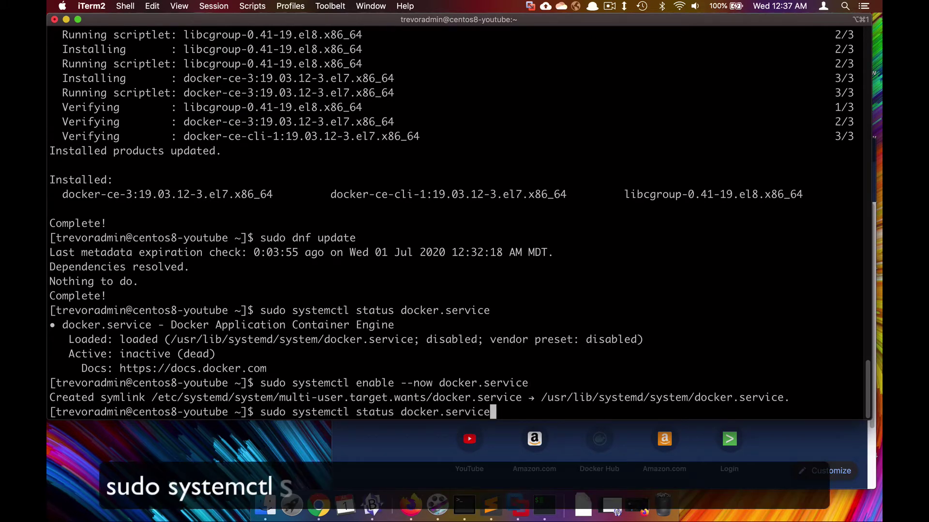
pyautogui.press('Return')
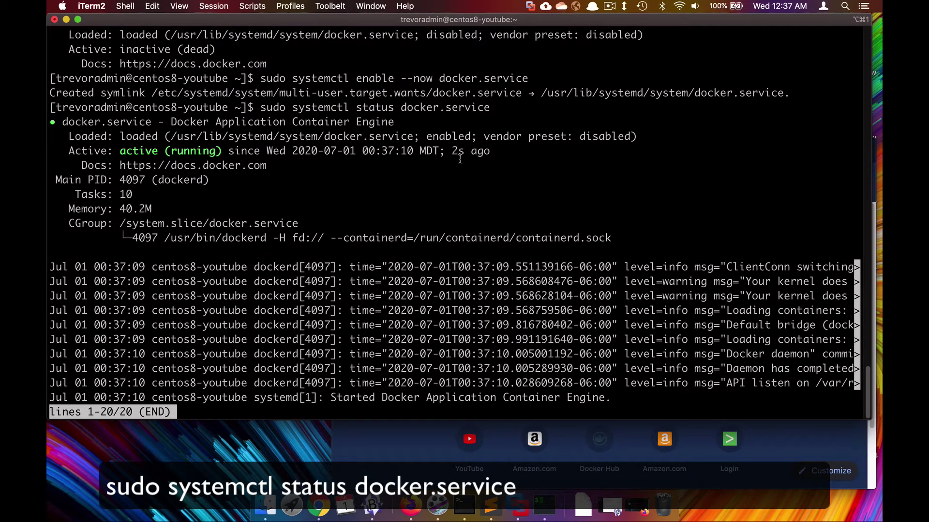
pyautogui.doubleClick(428, 137)
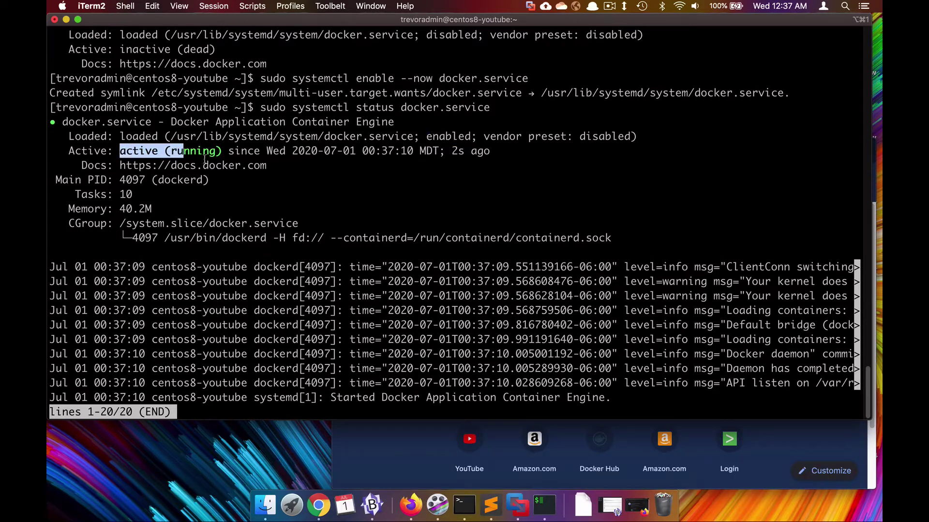
pyautogui.moveTo(120, 150); pyautogui.dragTo(234, 151)
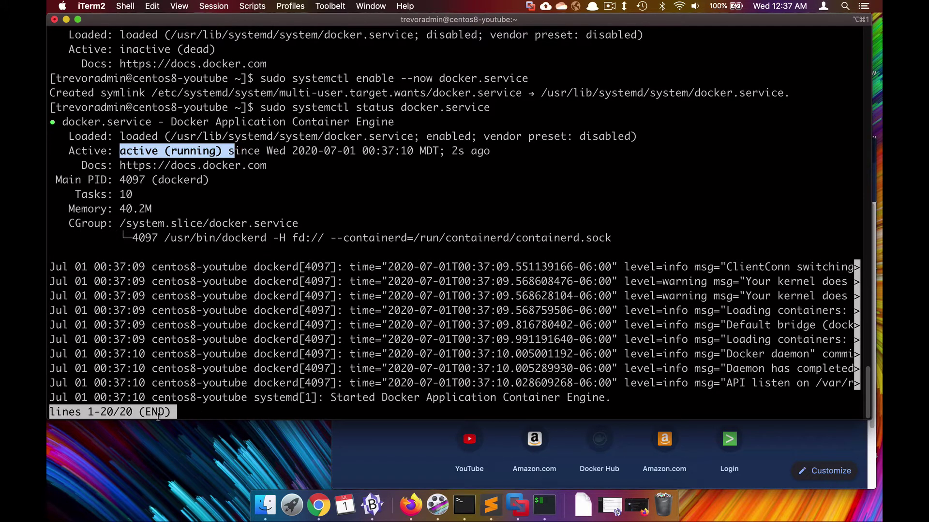
pyautogui.click(227, 408)
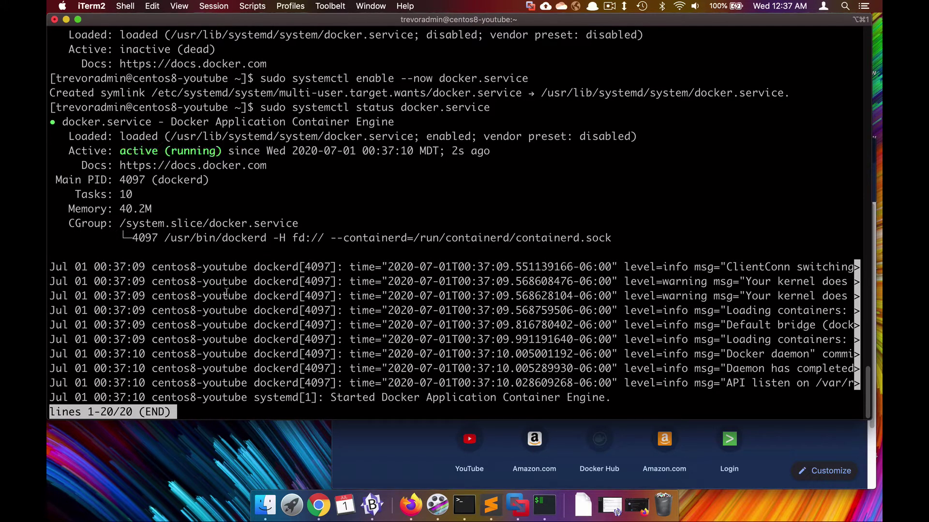
pyautogui.press('q')
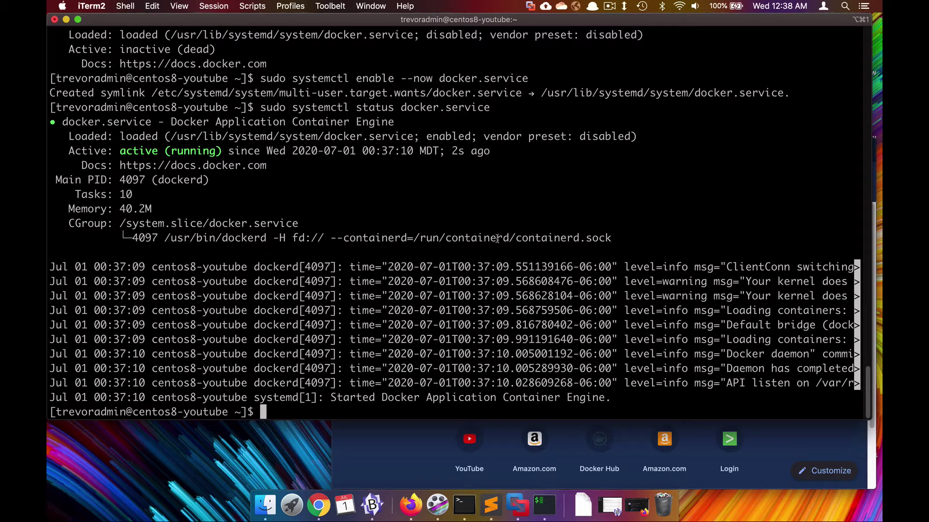
pyautogui.write('sudo ')
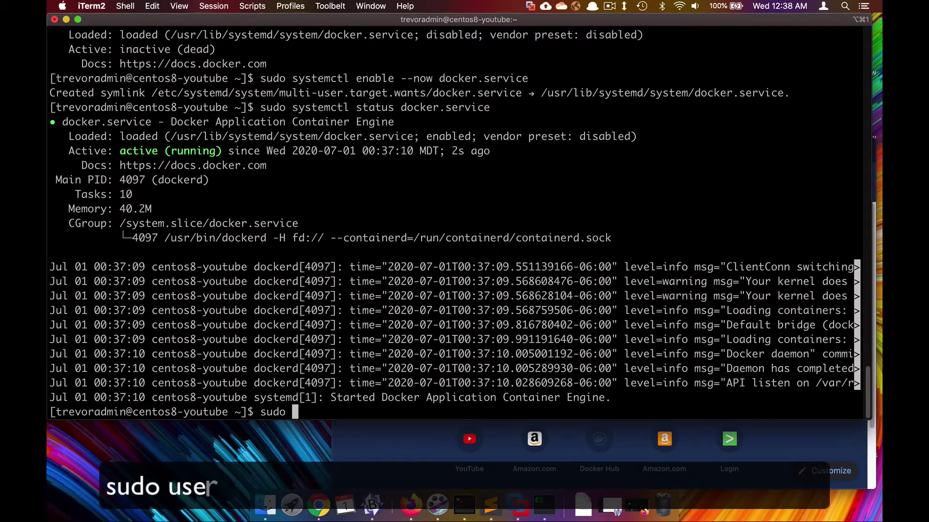
pyautogui.write('usermod -aG docker trevoradmin')
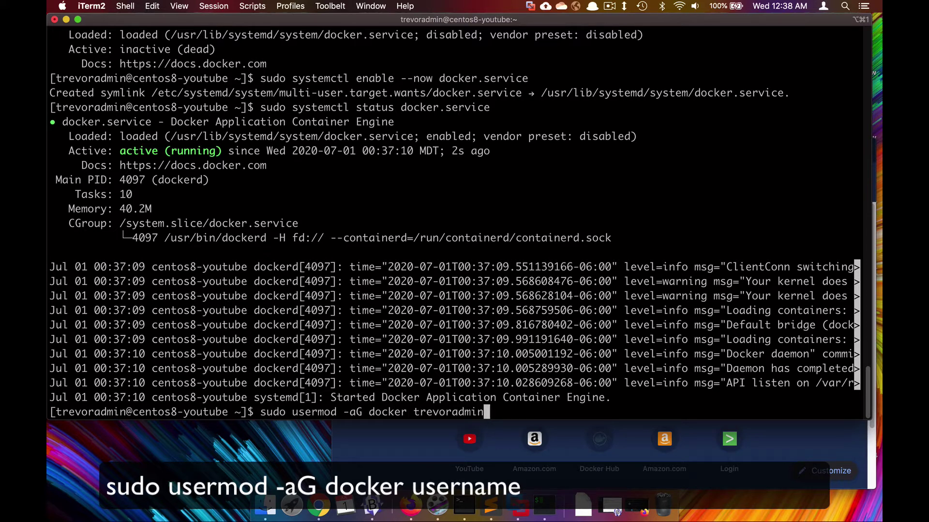
# - Add trevoradmin to the docker group; groups still lists only trevoradmin and wheel
pyautogui.press('Return')
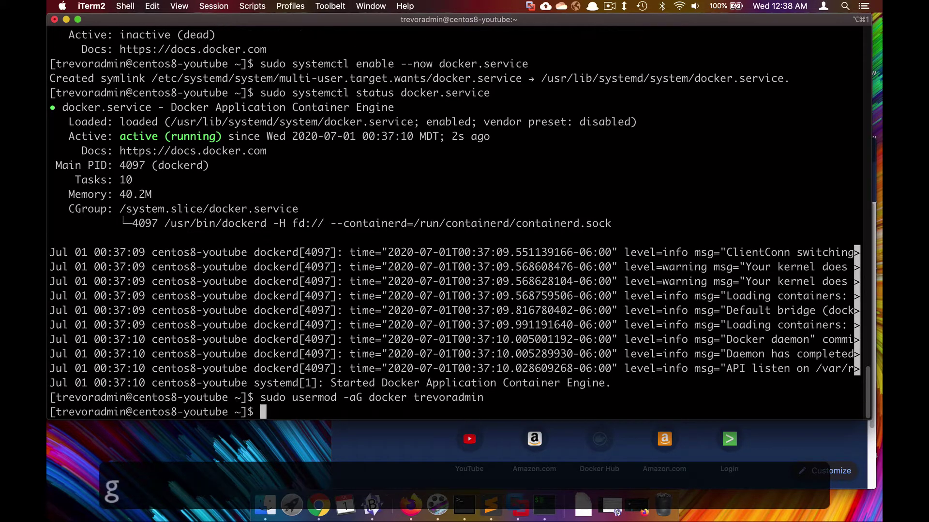
pyautogui.write('groups')
pyautogui.press('Return')
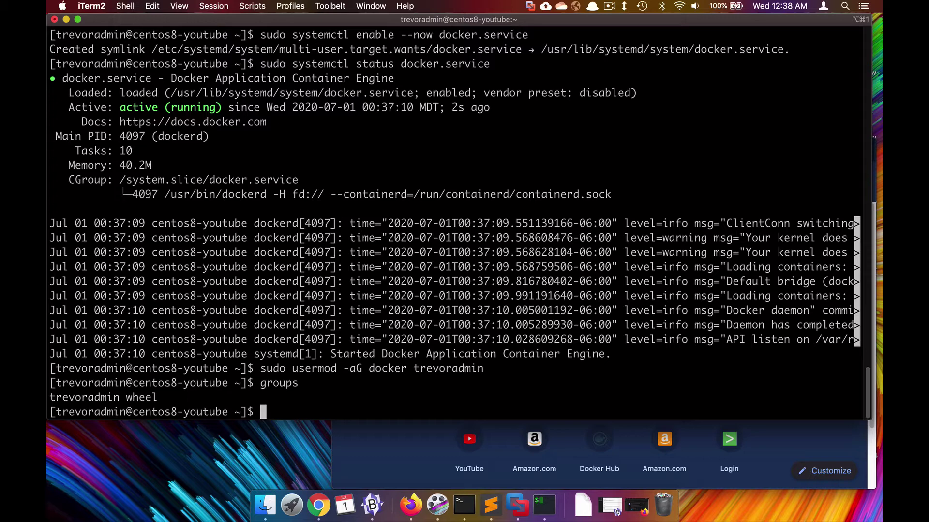
pyautogui.doubleClick(380, 369)
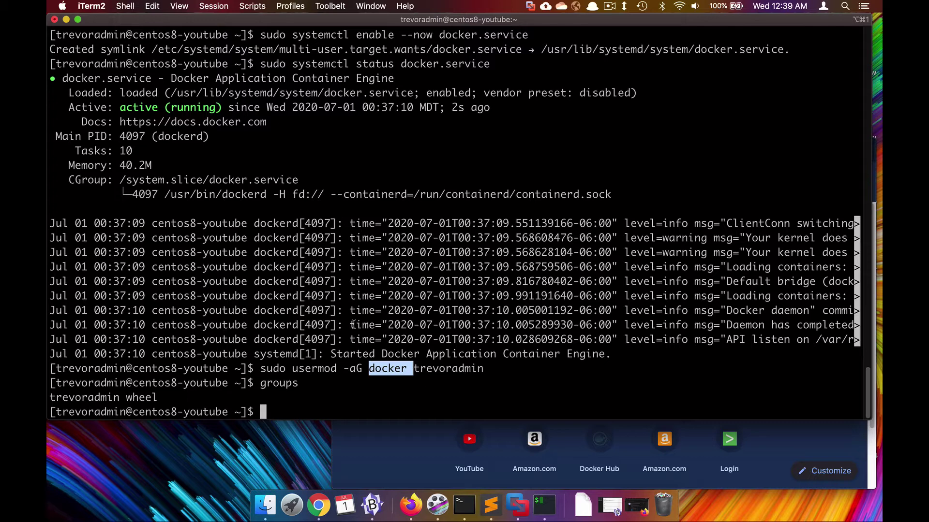
pyautogui.write('ex')
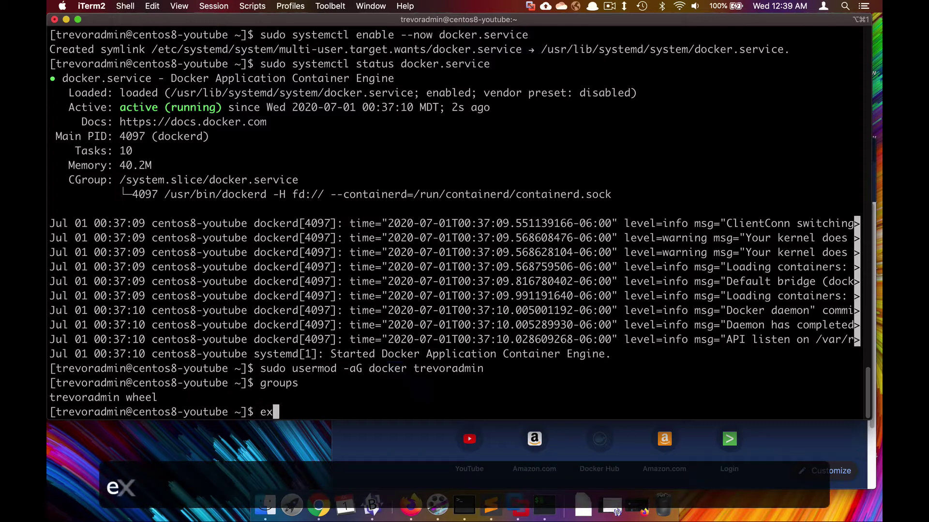
pyautogui.write('it')
# - Exit, reconnect to 10.10.2.100 over SSH, and confirm groups now includes docker
pyautogui.press('Return')
pyautogui.press('Up')
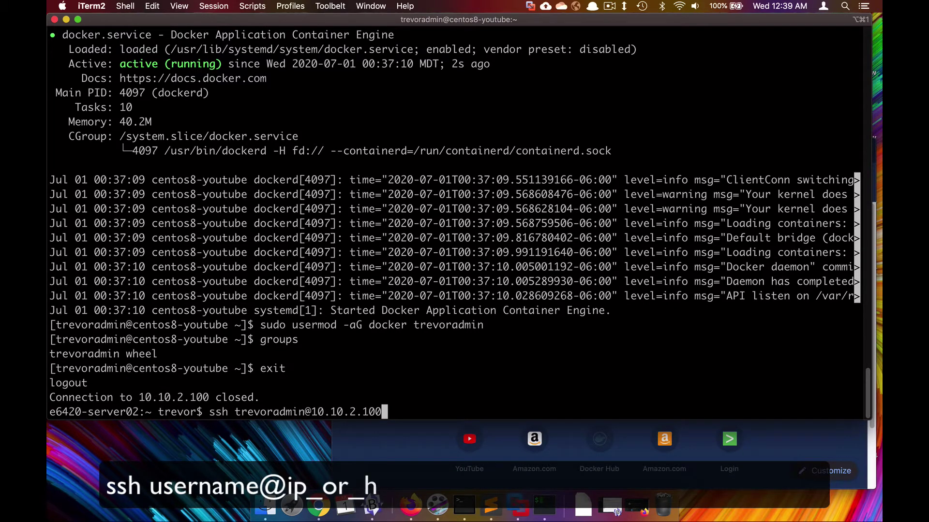
pyautogui.press('Return')
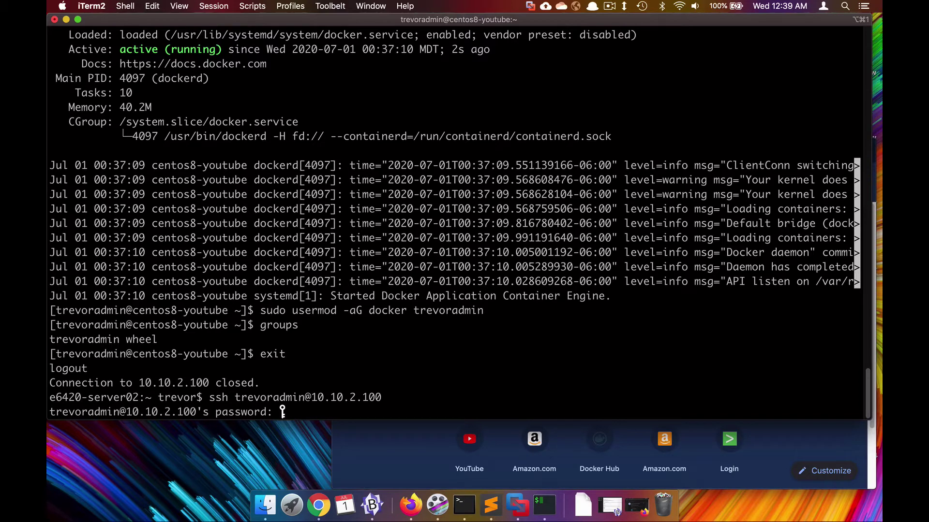
pyautogui.press('Return')
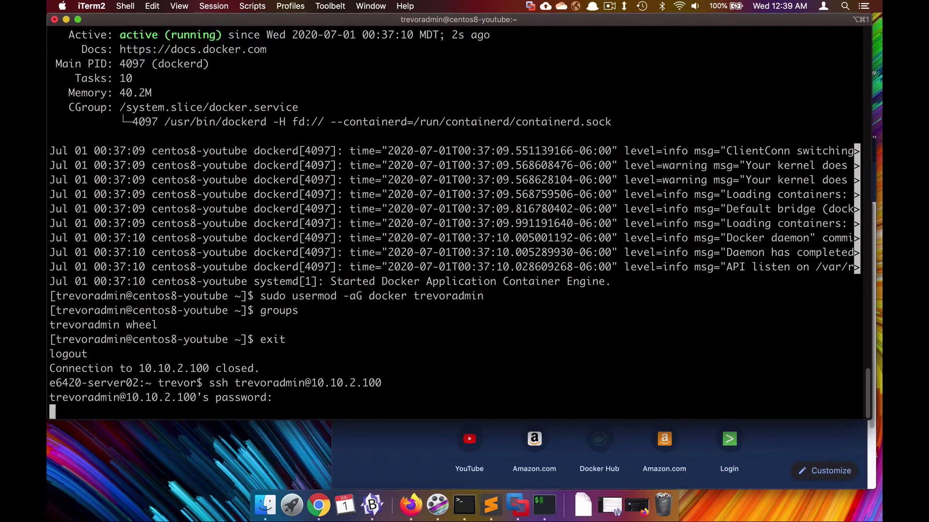
pyautogui.write('groups')
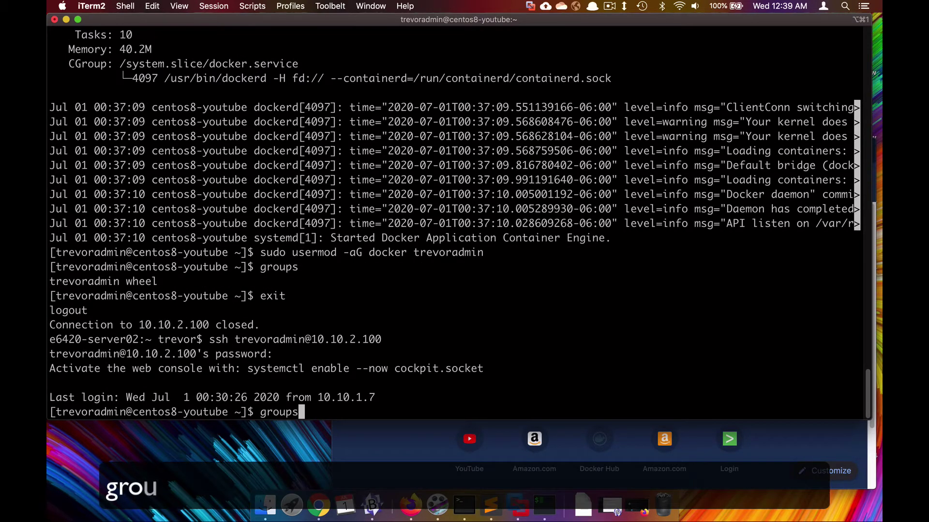
pyautogui.press('Return')
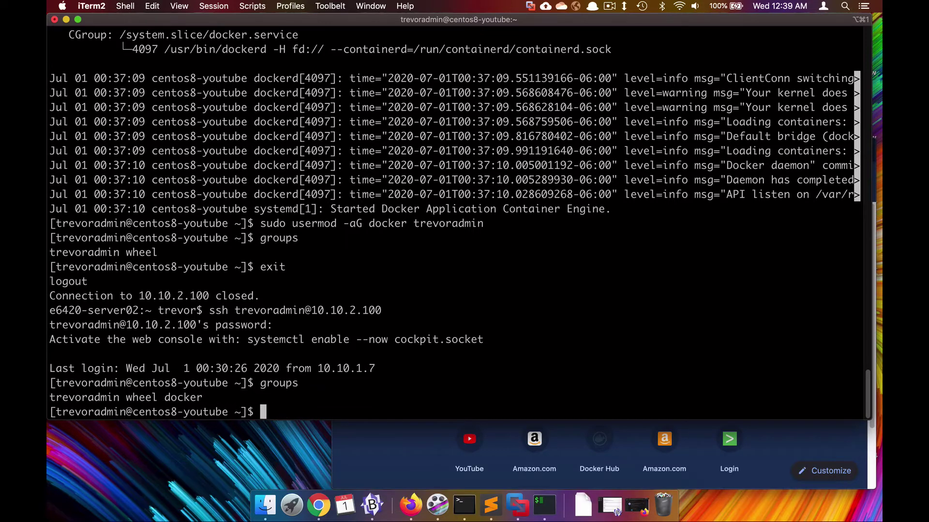
pyautogui.doubleClick(180, 397)
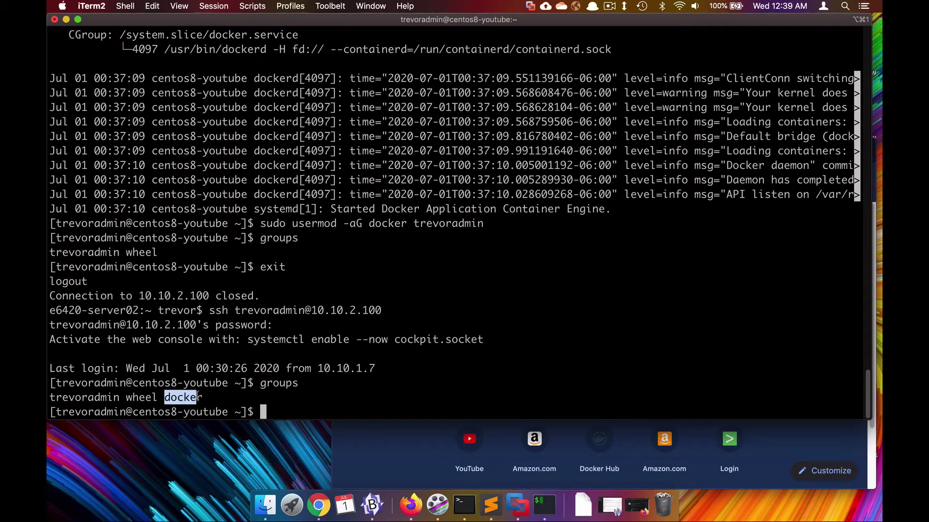
pyautogui.click(210, 398)
pyautogui.tripleClick(211, 397)
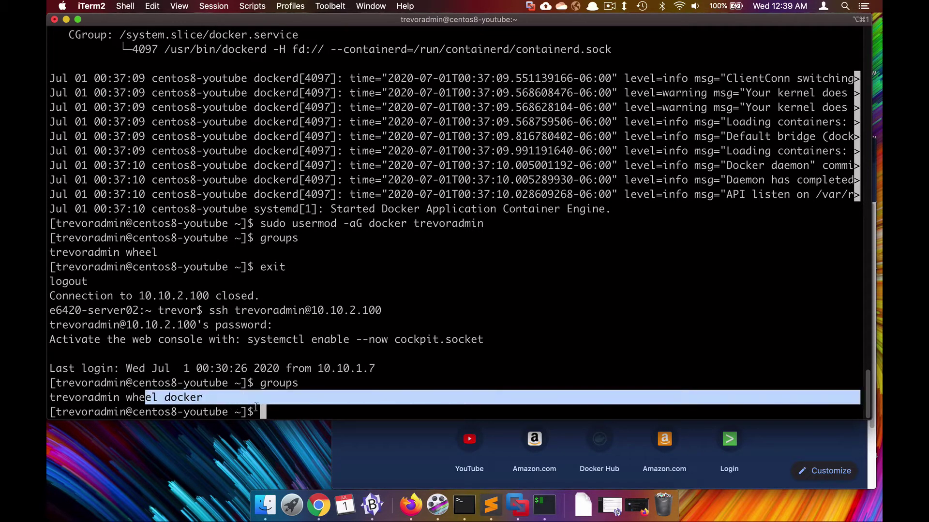
pyautogui.click(285, 413)
pyautogui.write('docker ')
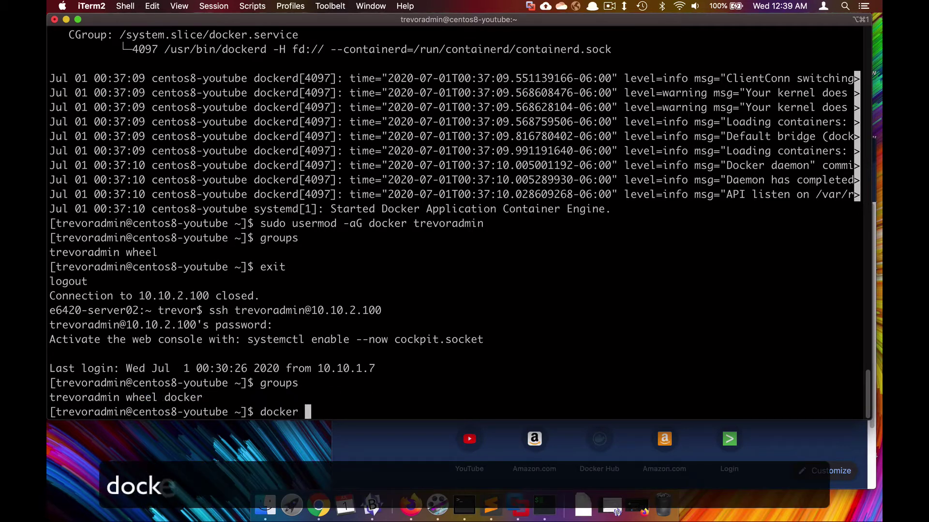
pyautogui.write('-v')
# - Run docker -v, which reports Docker version 19.03.12, build 48a66213fe
pyautogui.press('Return')
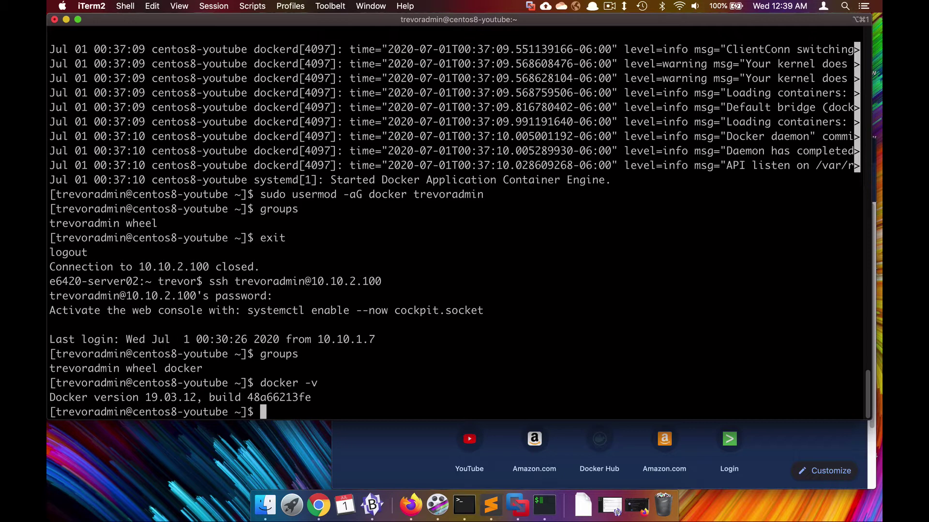
pyautogui.write('docker ')
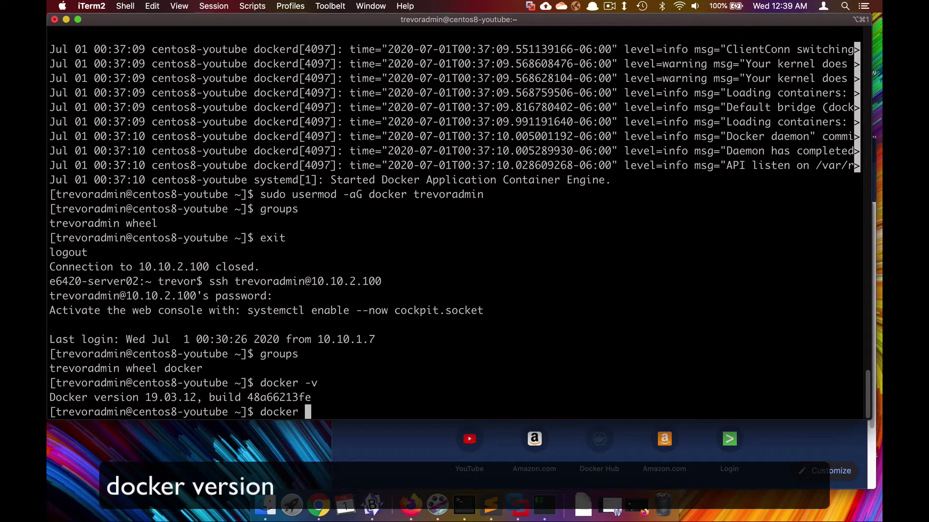
pyautogui.write('version')
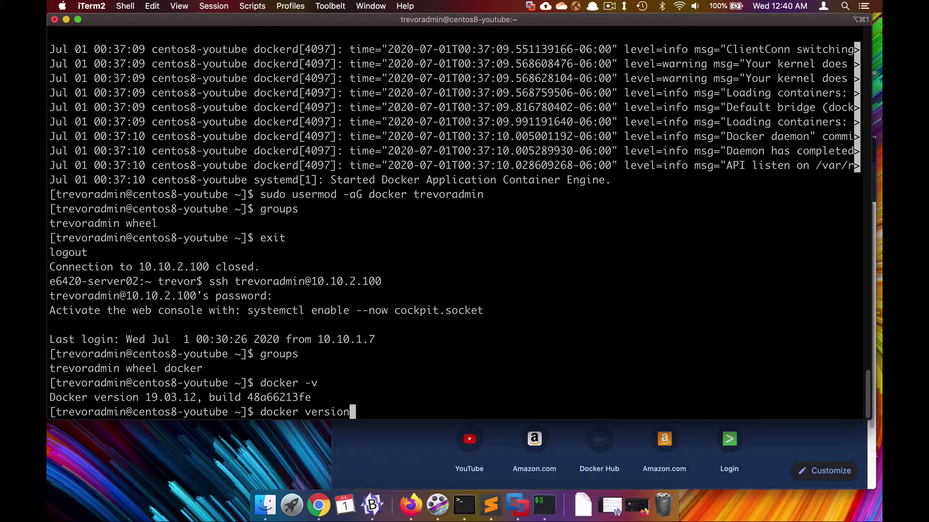
# - Run docker version and highlight the Client and Server Engine 19.03.12 sections
pyautogui.press('Return')
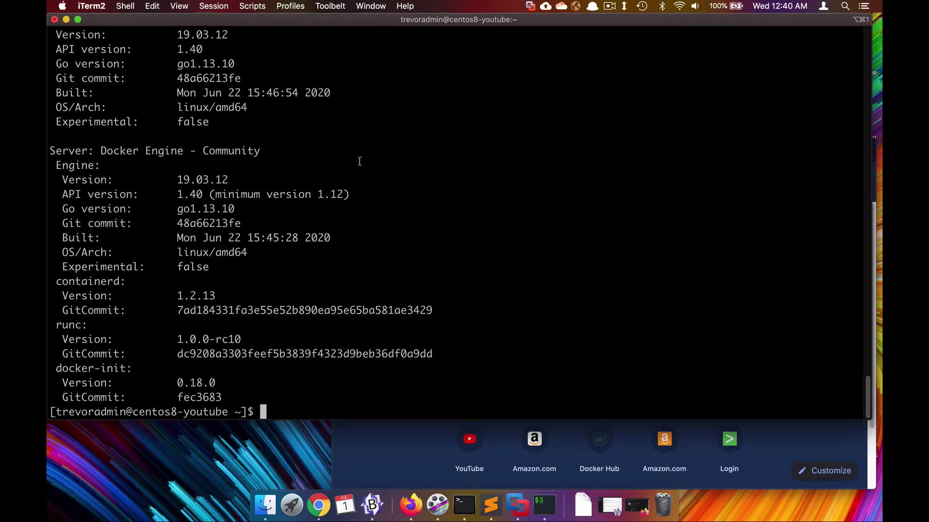
pyautogui.scroll(3, 146, 145)
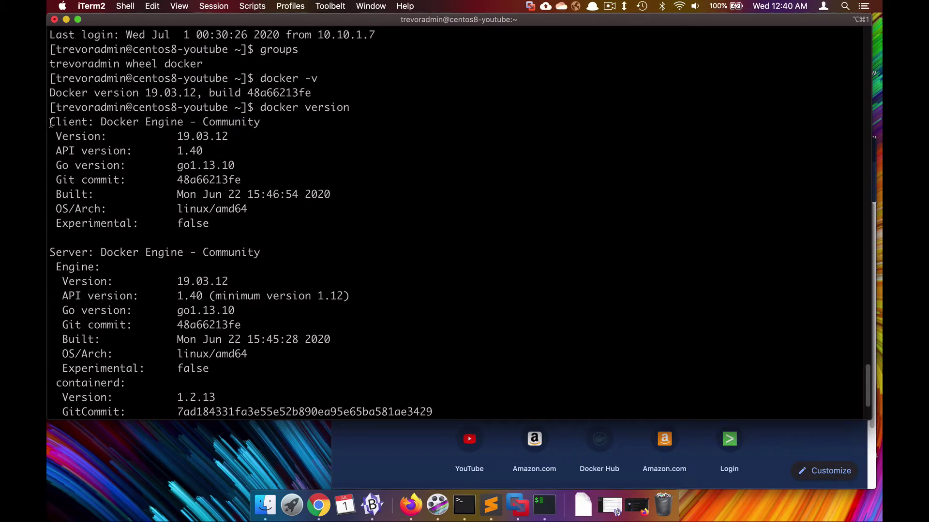
pyautogui.moveTo(50, 121); pyautogui.dragTo(249, 219)
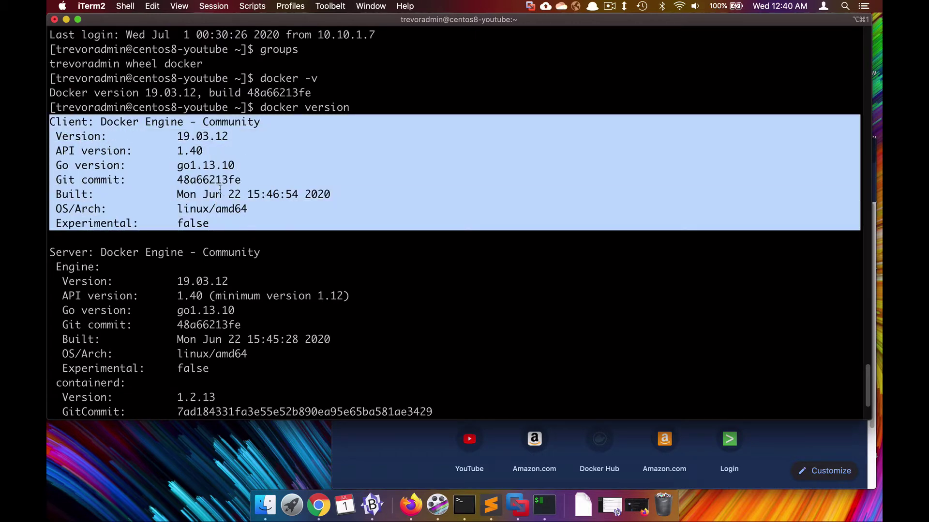
pyautogui.scroll(-2, 250, 220)
pyautogui.scroll(-5, 104, 212)
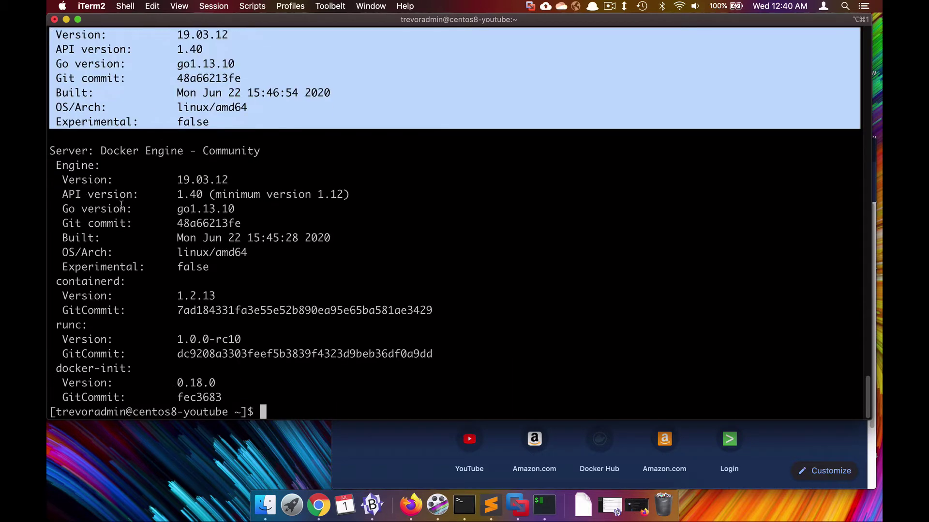
pyautogui.click(51, 152)
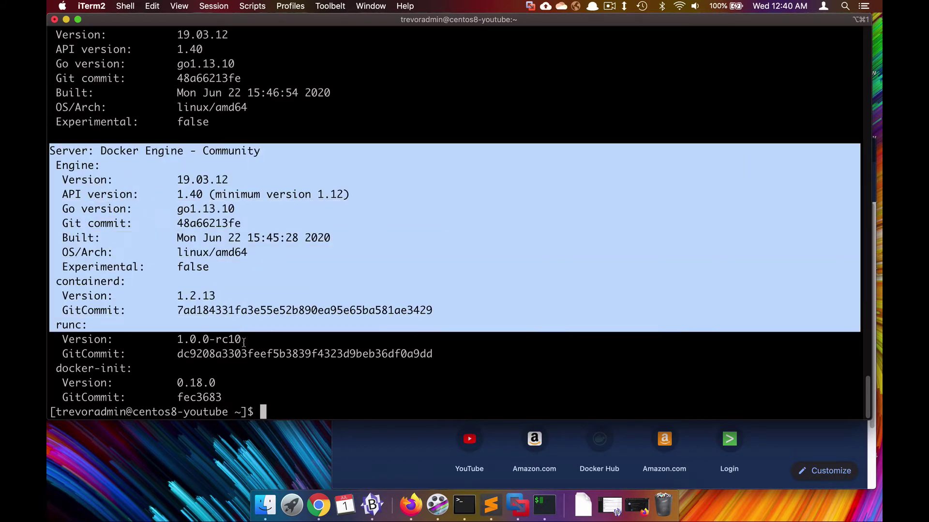
pyautogui.moveTo(72, 166); pyautogui.dragTo(244, 395)
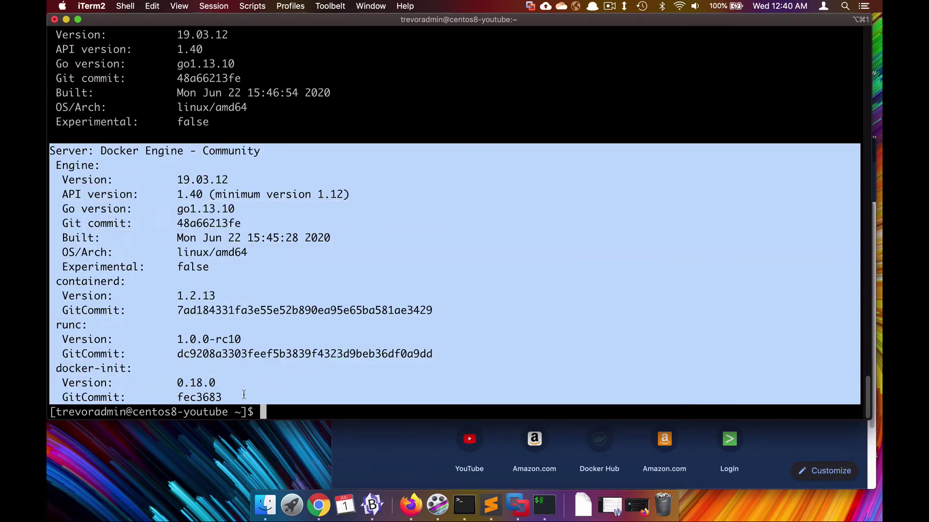
pyautogui.click(274, 418)
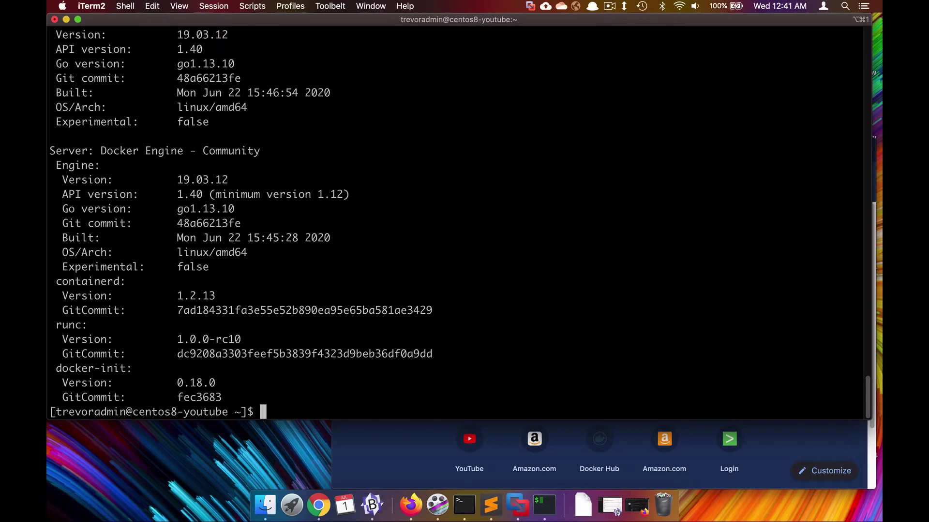
pyautogui.write('ip a')
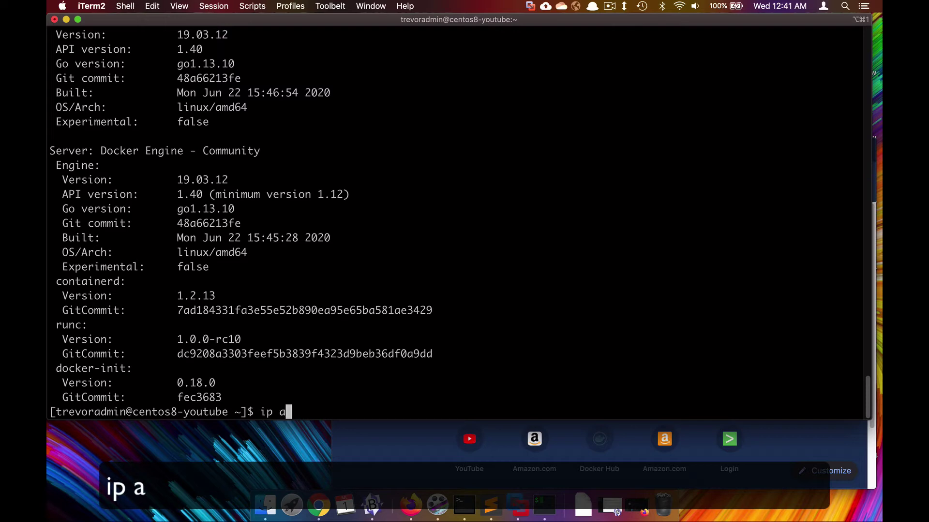
# - List the server's network interfaces with ip a and highlight its 10.10.2.100 address
pyautogui.press('Return')
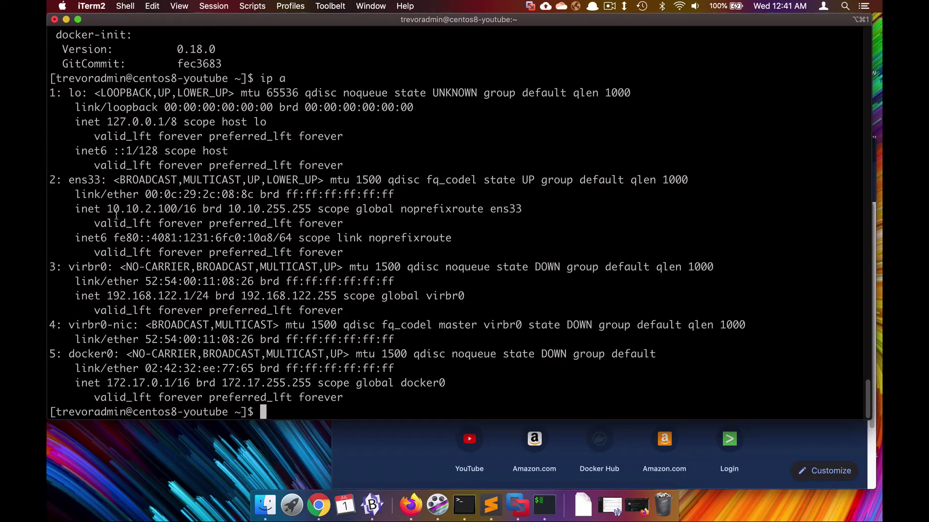
pyautogui.moveTo(107, 211); pyautogui.dragTo(158, 211)
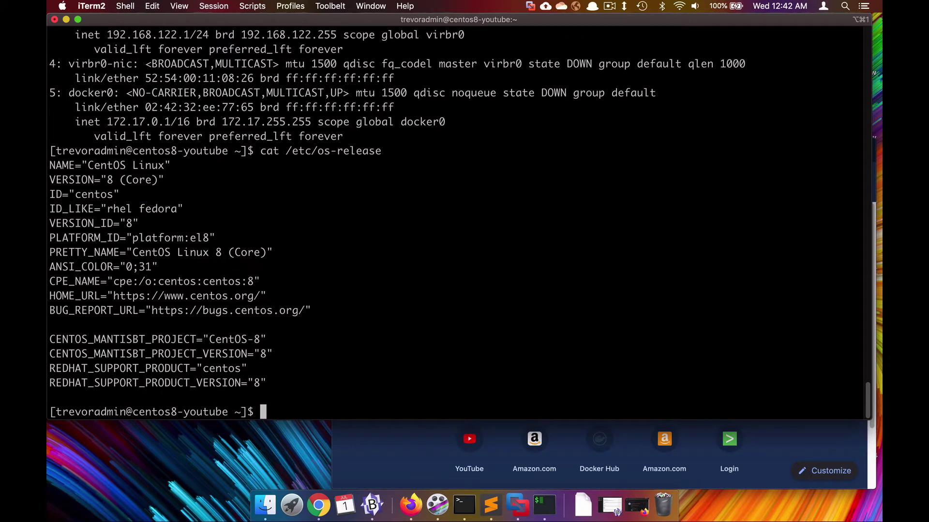
pyautogui.write('dock')
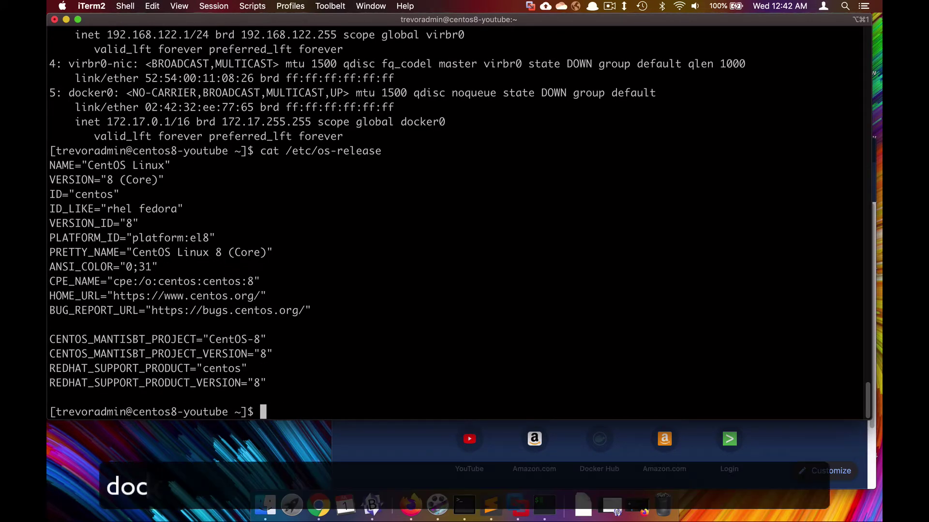
pyautogui.write('er run -d -ti centos')
# - Run a detached centos container, then use docker ps to highlight its name charming_villani
pyautogui.press('Return')
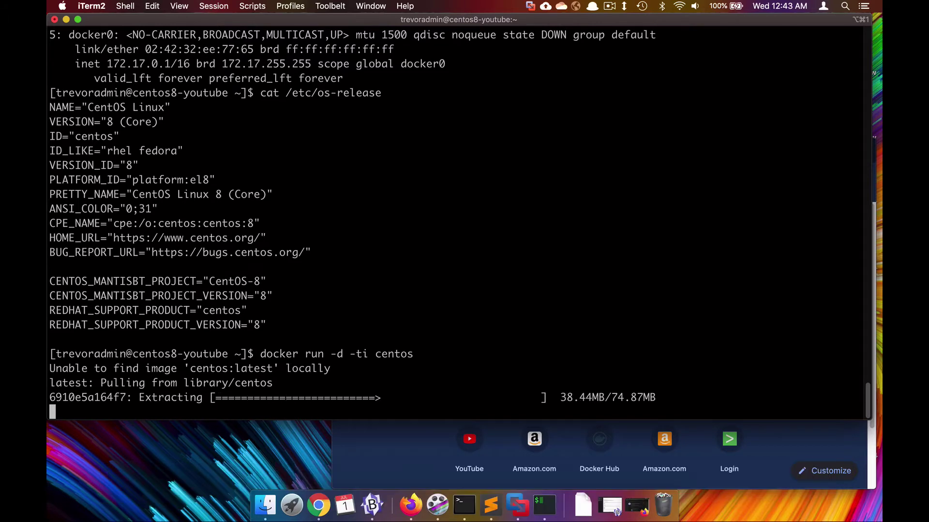
pyautogui.write('docker ps')
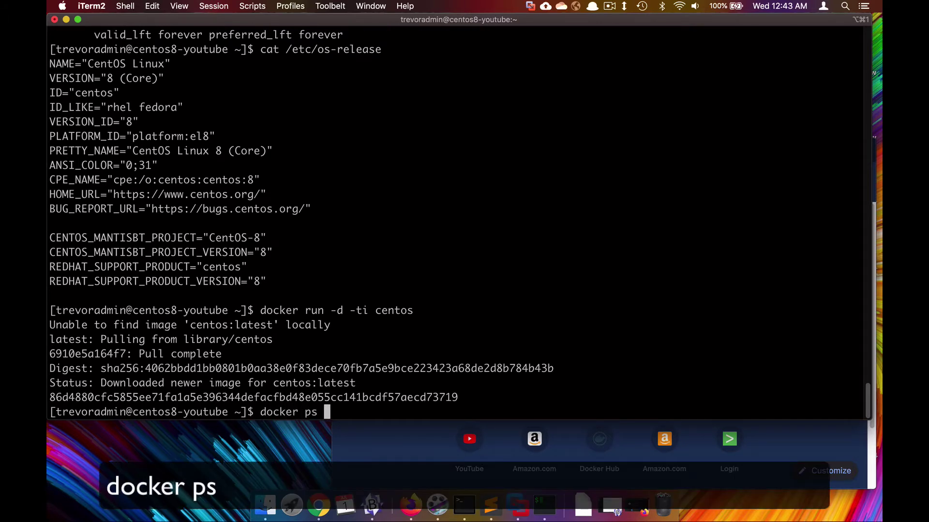
pyautogui.press('Return')
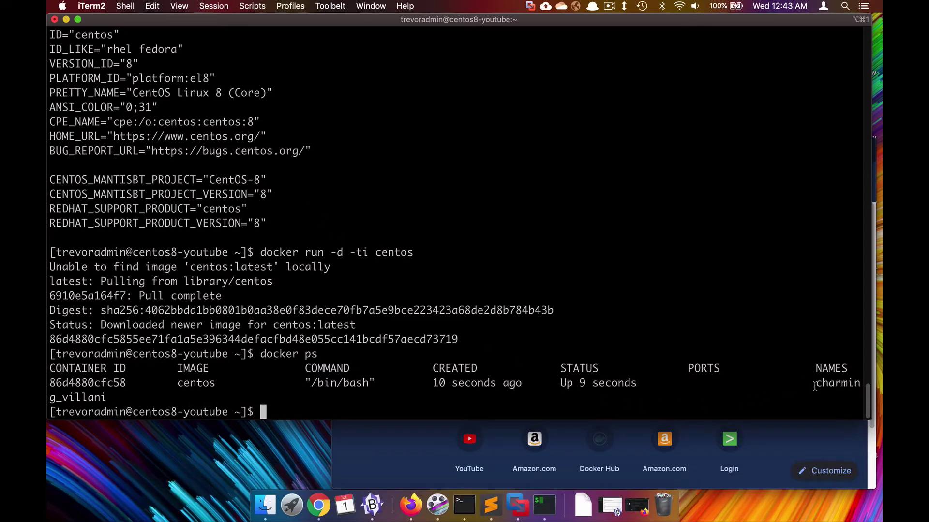
pyautogui.moveTo(817, 389); pyautogui.dragTo(108, 398)
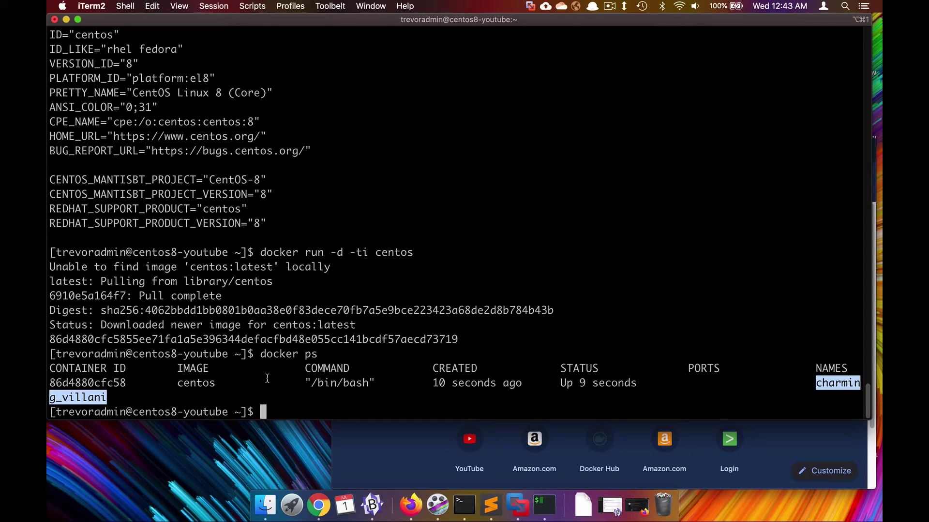
pyautogui.write('do')
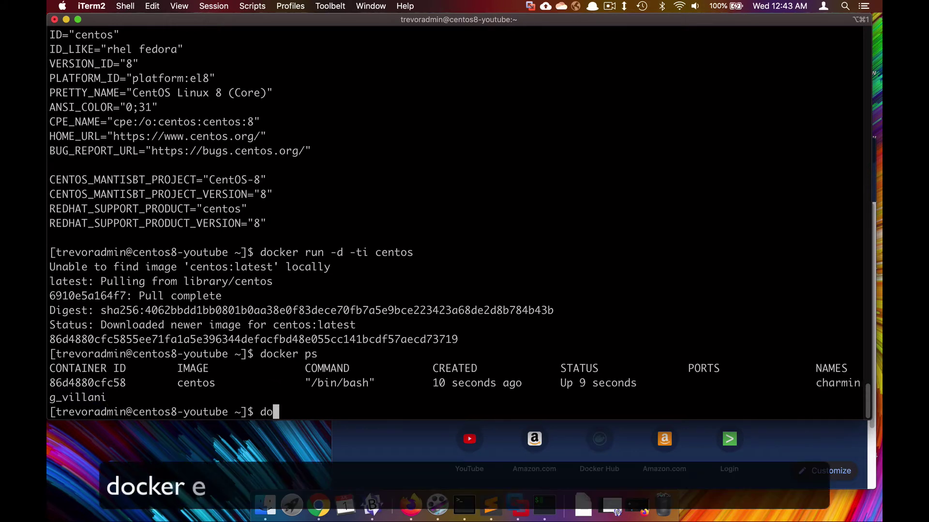
pyautogui.write('cker exec')
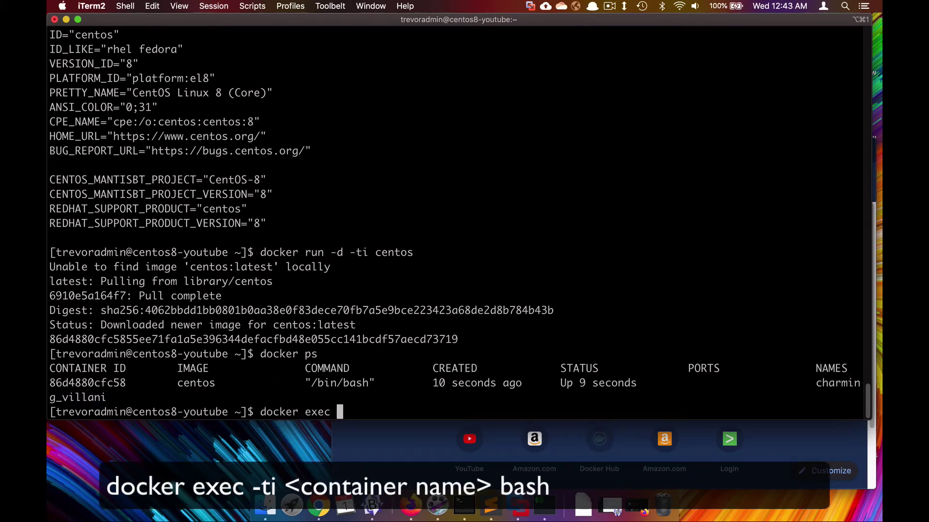
pyautogui.write(' -ti ')
pyautogui.write('cahrm')
# - Open a bash shell in charming_villani and show its eth0 address 172.17.0.2
pyautogui.press('BackSpace')
pyautogui.press('BackSpace')
pyautogui.press('BackSpace')
pyautogui.press('BackSpace')
pyautogui.write('harming_villani ')
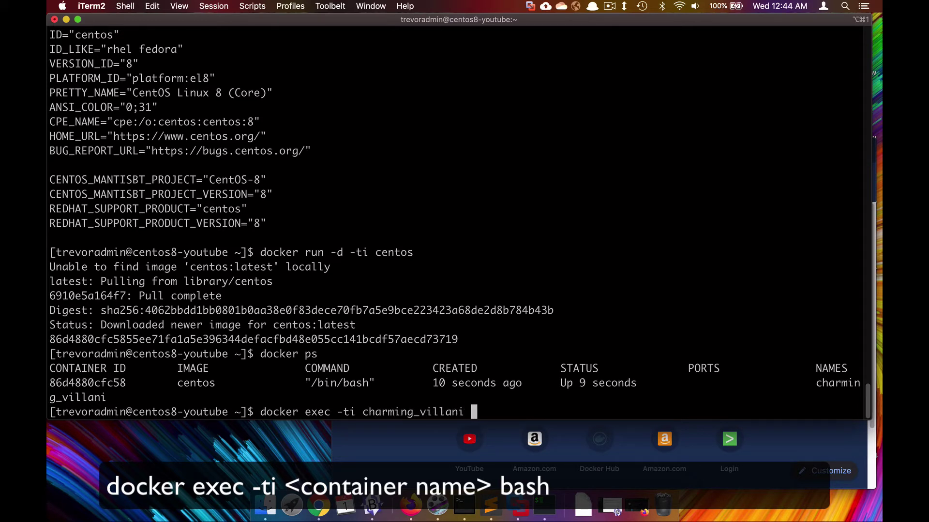
pyautogui.write('bash')
pyautogui.press('Return')
pyautogui.write('ip a')
pyautogui.press('Return')
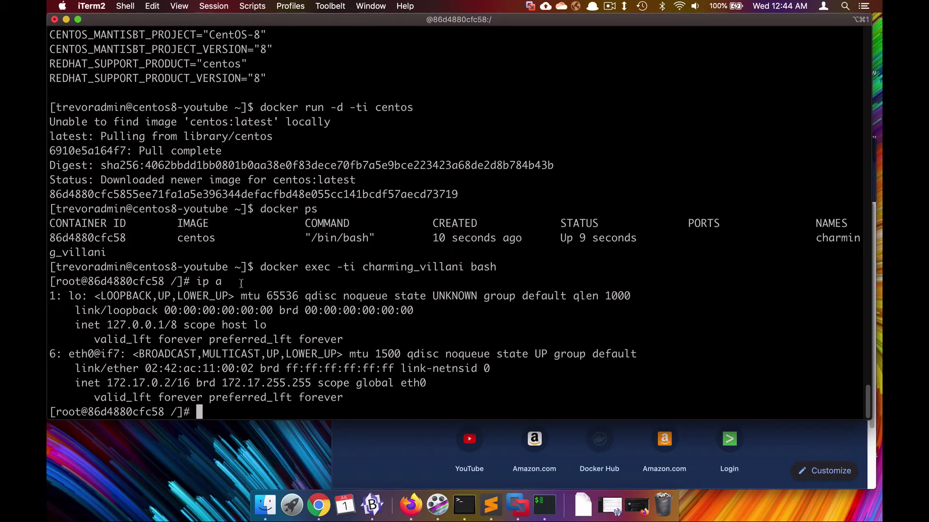
pyautogui.moveTo(107, 380); pyautogui.dragTo(172, 383)
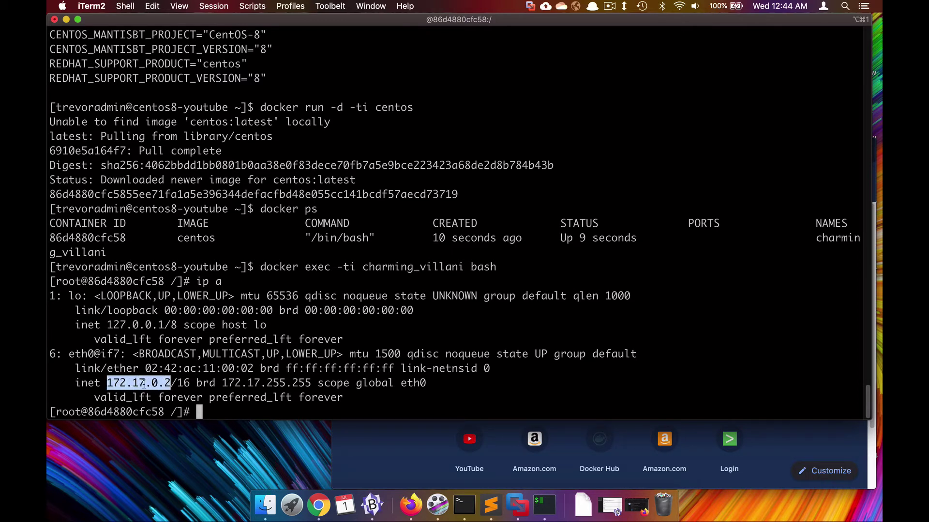
pyautogui.click(233, 411)
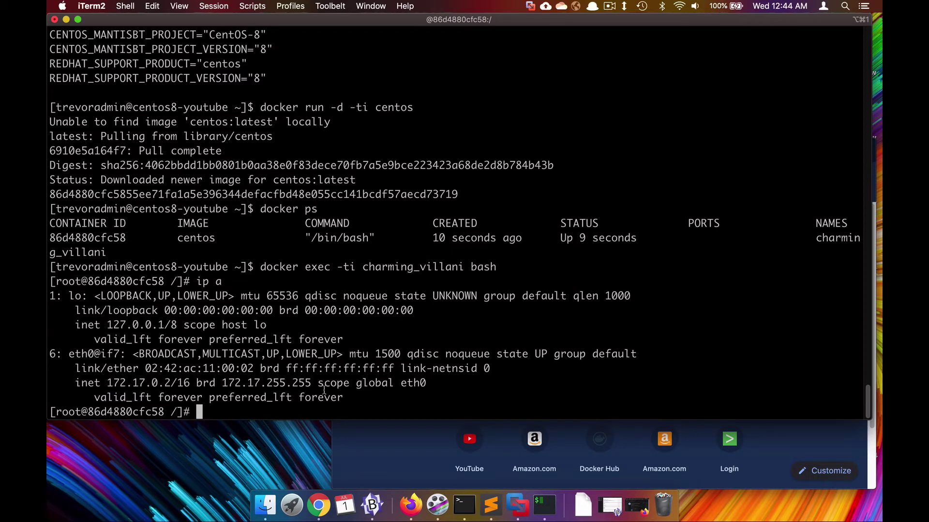
pyautogui.write('c')
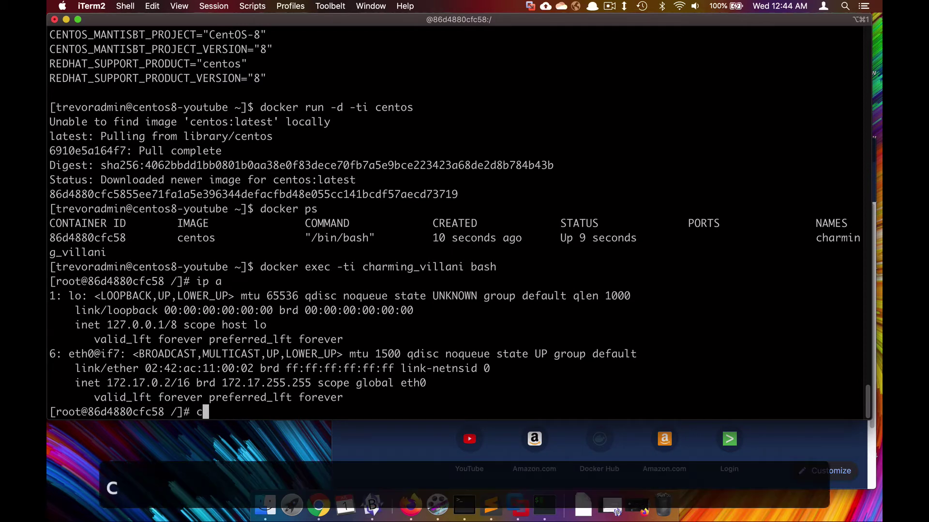
pyautogui.write('at /etc/-o')
# - Display the container's /etc/os-release and highlight the CentOS Linux 8 name and version
pyautogui.press('BackSpace')
pyautogui.press('BackSpace')
pyautogui.write('os-release')
pyautogui.press('Return')
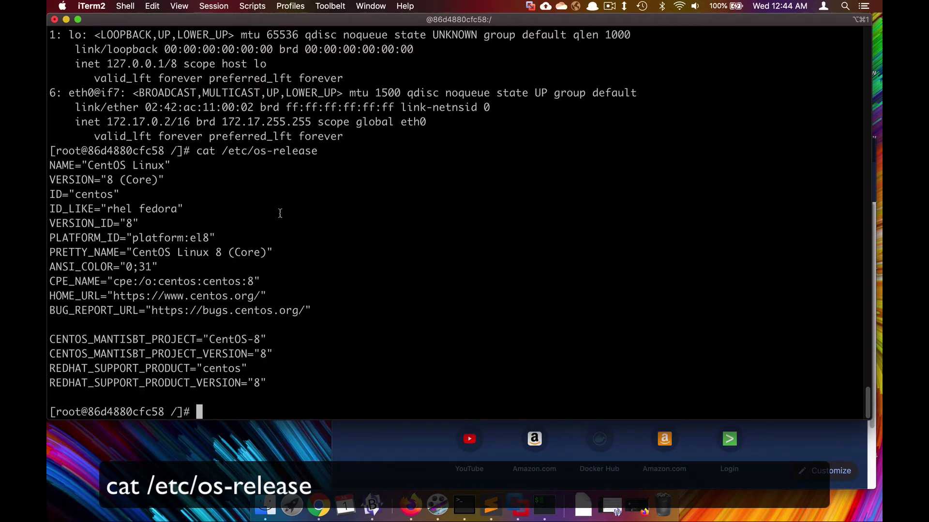
pyautogui.moveTo(196, 151); pyautogui.dragTo(323, 151)
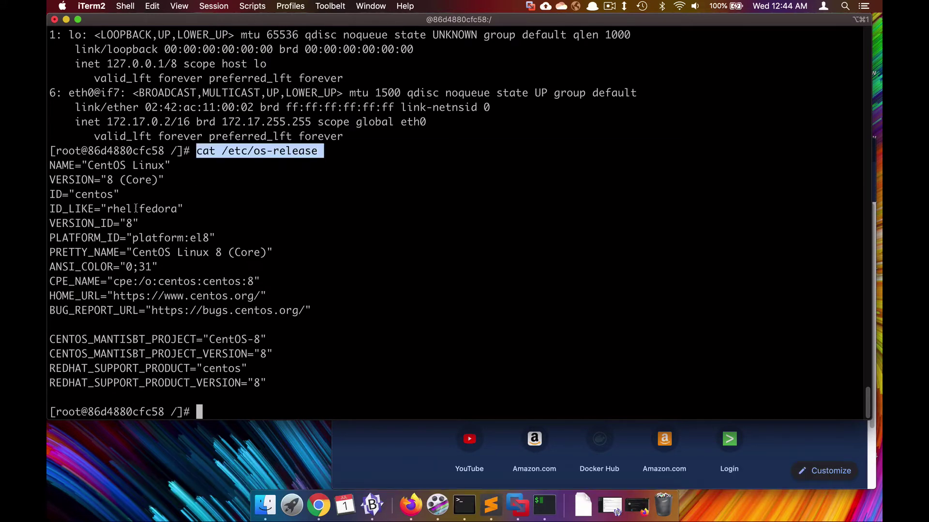
pyautogui.moveTo(87, 166)
pyautogui.mouseDown()
pyautogui.moveTo(166, 188)
pyautogui.moveTo(166, 208)
pyautogui.mouseUp()
pyautogui.write('exit')
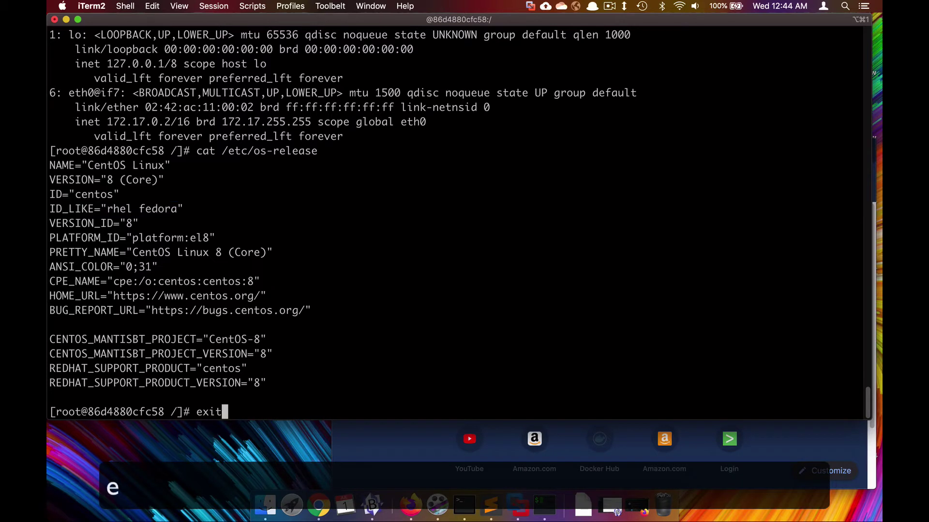
# - Exit the container and start a detached container named ubuntu from the ubuntu image
pyautogui.press('Return')
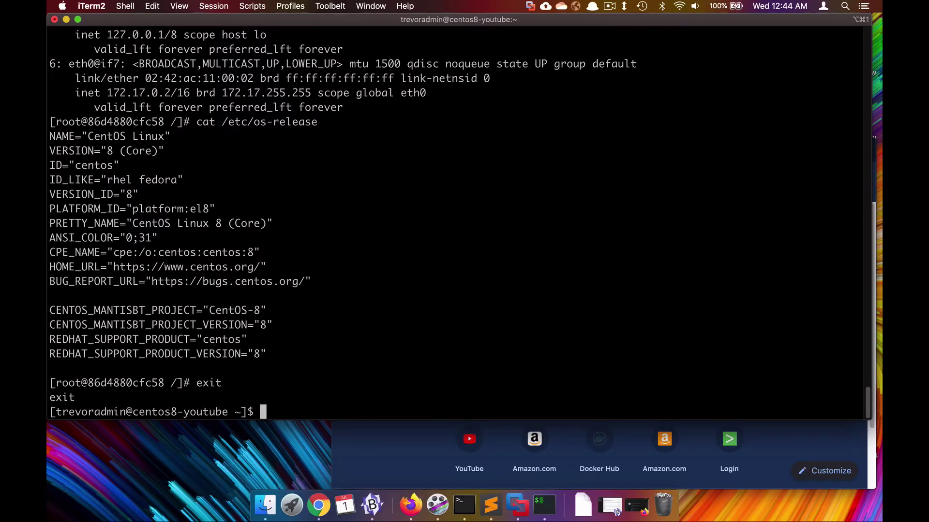
pyautogui.write('docker run -d -ti')
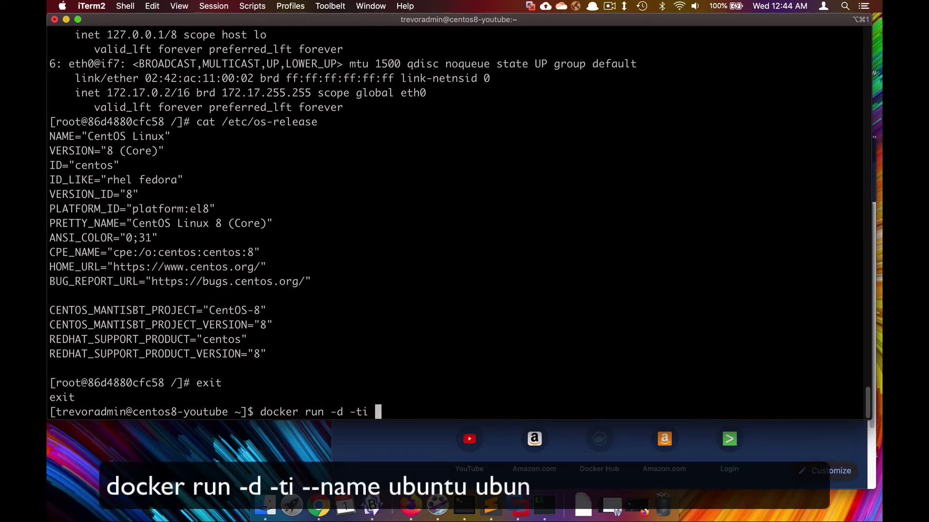
pyautogui.write(' --name ubuntu ubuntu')
pyautogui.press('Return')
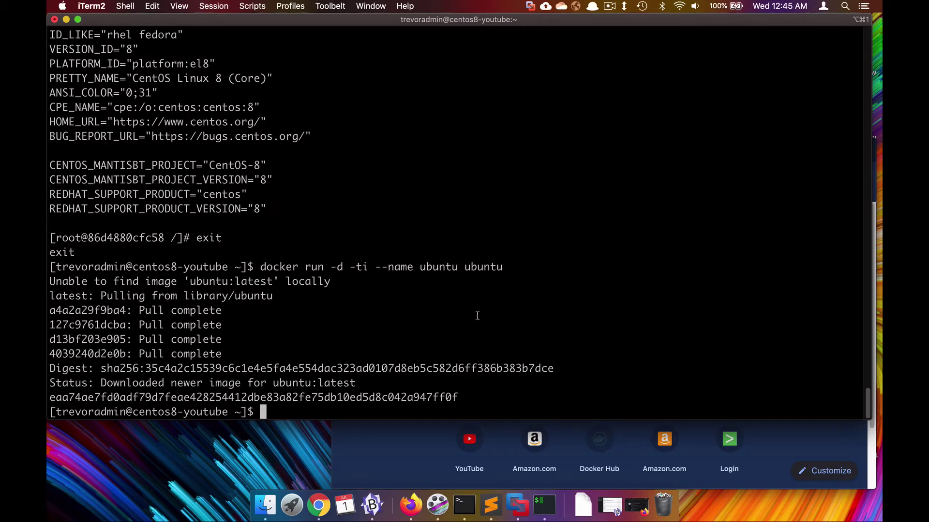
pyautogui.write('docker ps')
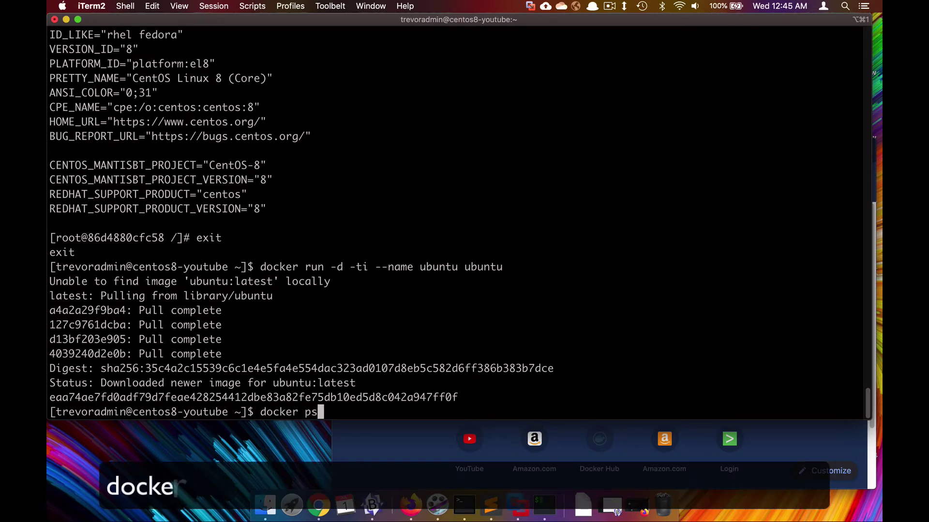
# - List running containers, highlighting ubuntu in the IMAGE and NAMES columns
pyautogui.press('Return')
pyautogui.moveTo(178, 369); pyautogui.dragTo(211, 368)
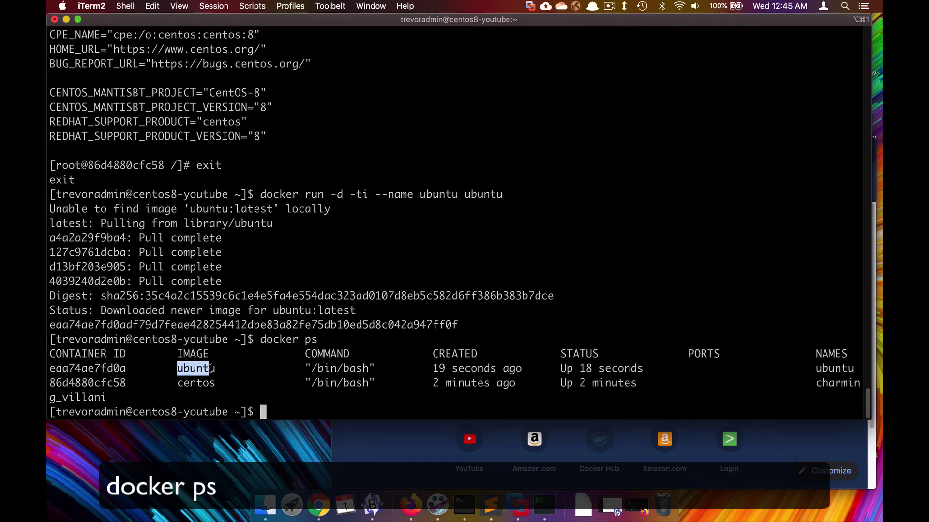
pyautogui.moveTo(816, 368); pyautogui.dragTo(854, 370)
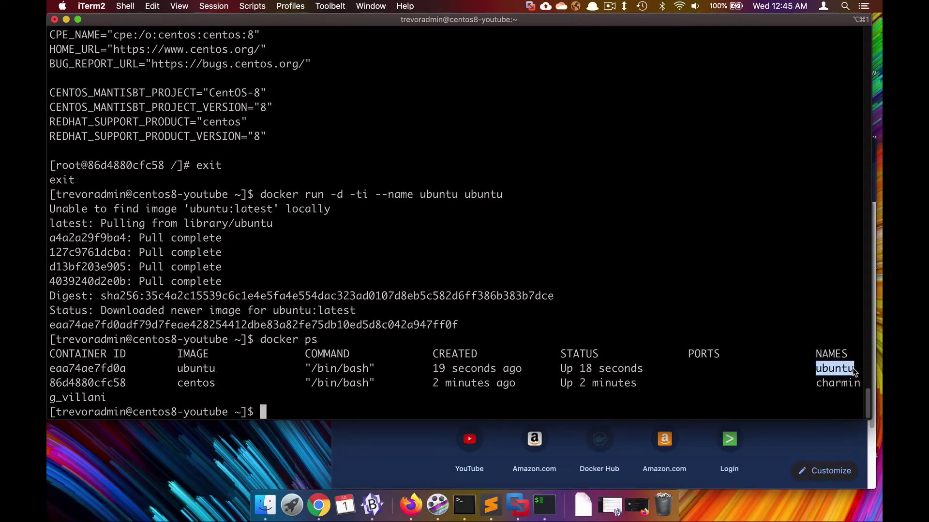
pyautogui.click(379, 391)
pyautogui.write('docker ')
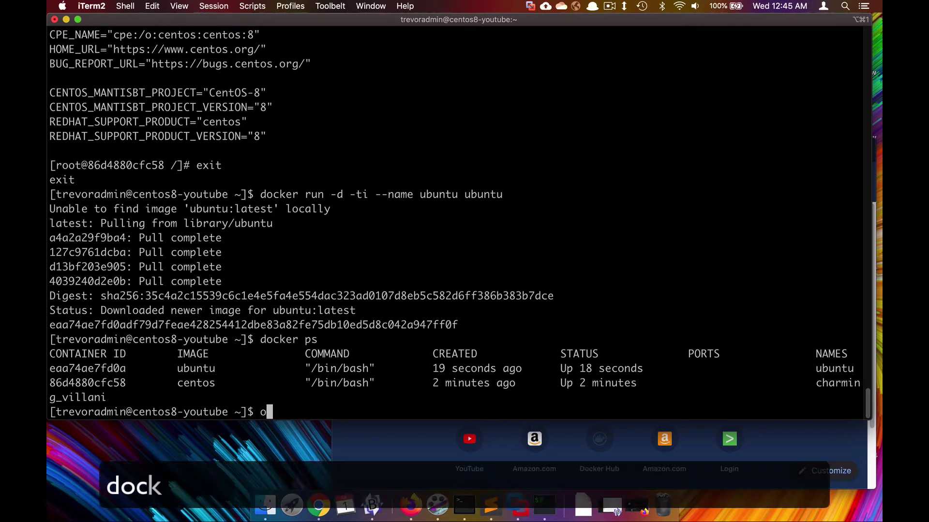
pyautogui.write('exe')
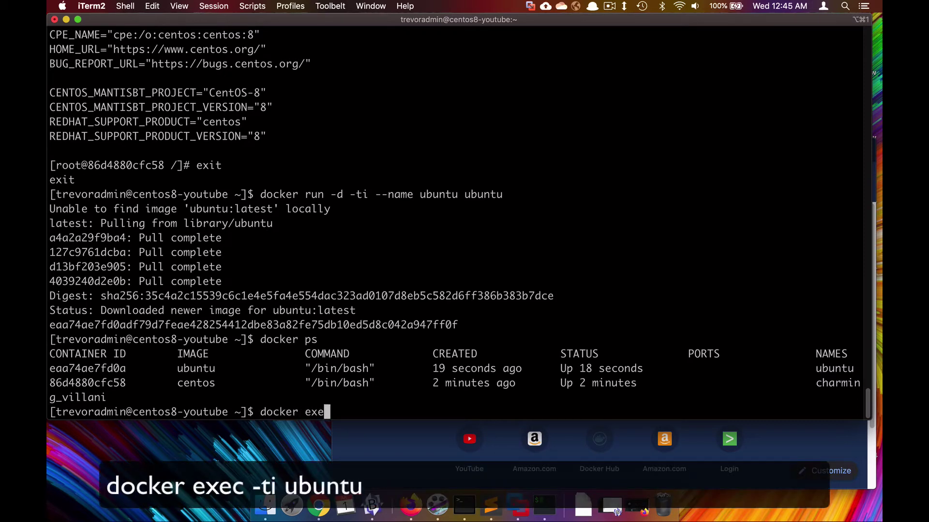
pyautogui.write('c -ti ubuntu bash')
# - Confirm the ubuntu container reports Ubuntu 20.04 LTS in os-release, then exit to the host
pyautogui.press('Return')
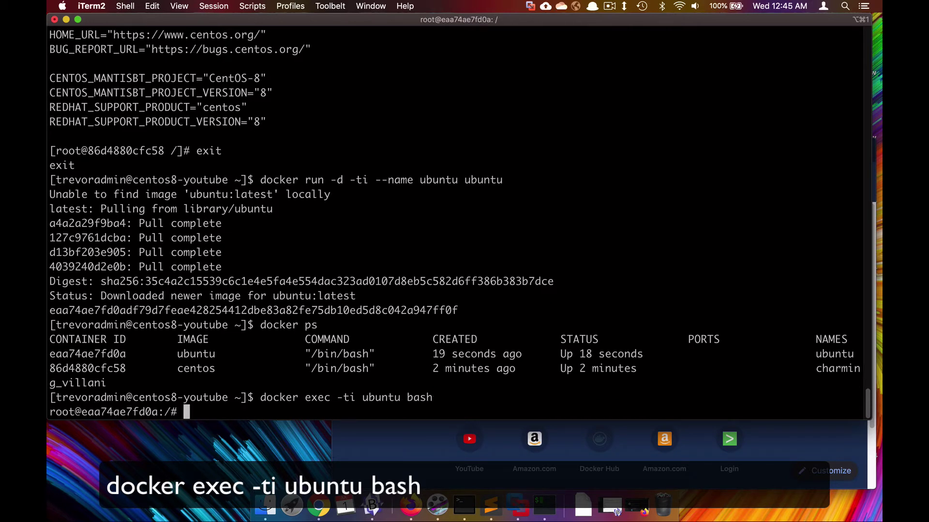
pyautogui.write('cat /etc/os-')
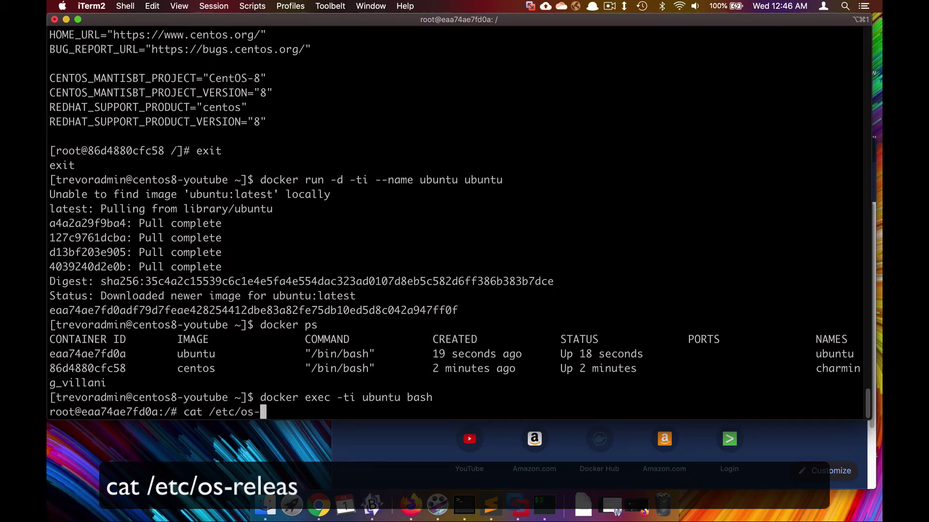
pyautogui.write('release')
pyautogui.press('Return')
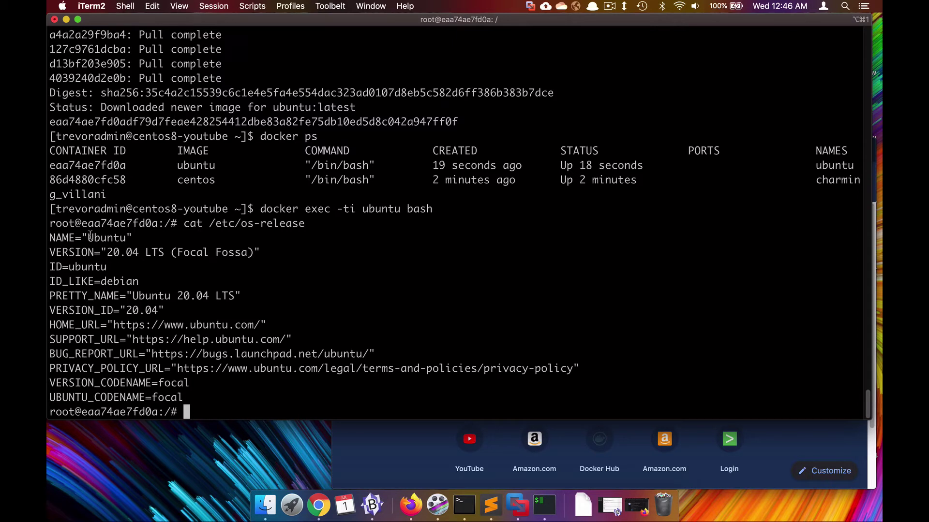
pyautogui.moveTo(87, 237); pyautogui.dragTo(166, 253)
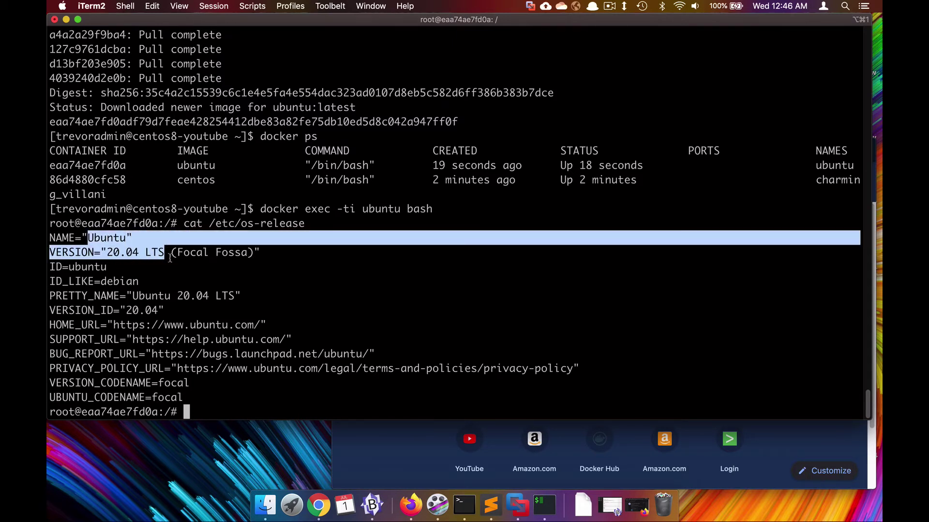
pyautogui.click(210, 412)
pyautogui.write('exit')
pyautogui.press('Return')
# - Paste and run the docker run command for splunk/splunk:latest published on port 8000
pyautogui.rightClick(288, 412)
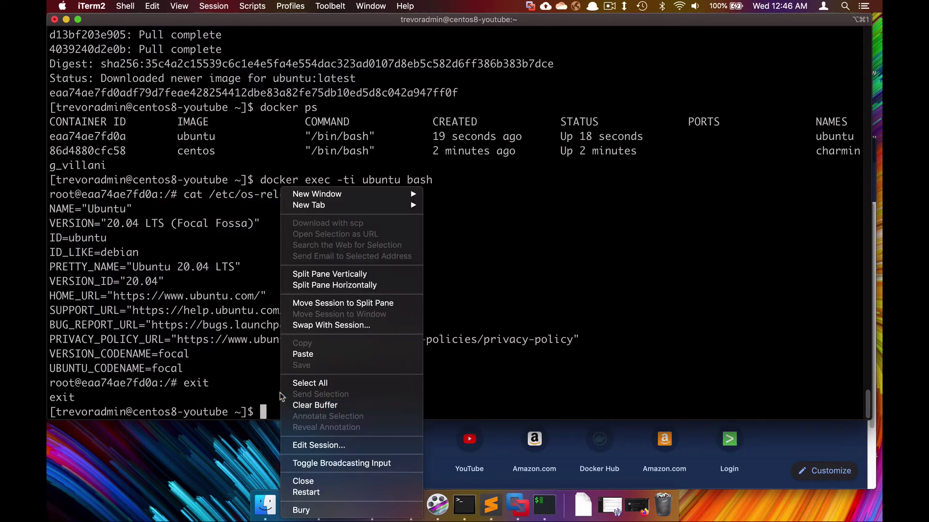
pyautogui.click(301, 361)
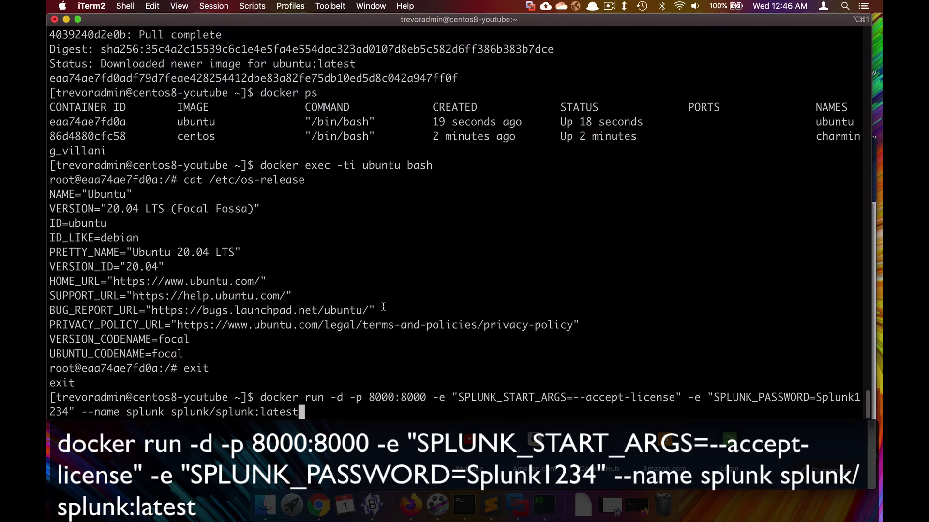
pyautogui.press('Return')
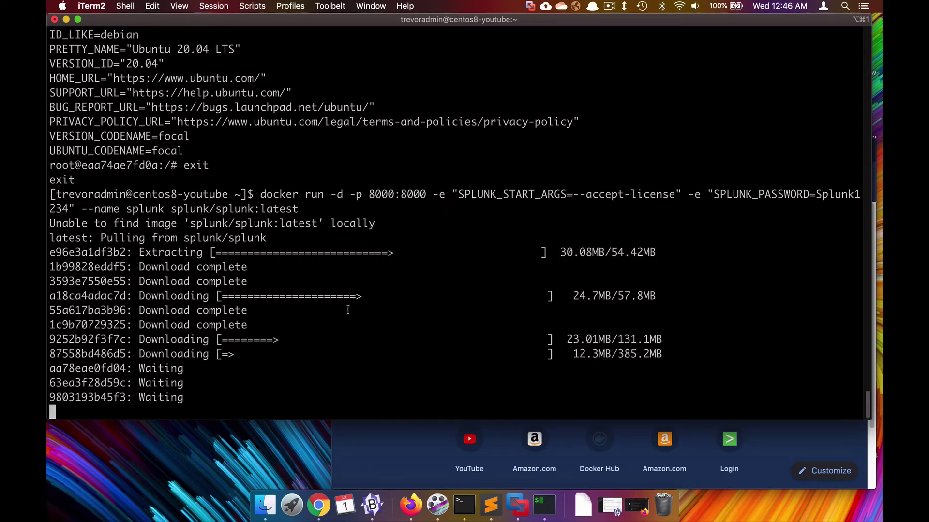
pyautogui.click(367, 459)
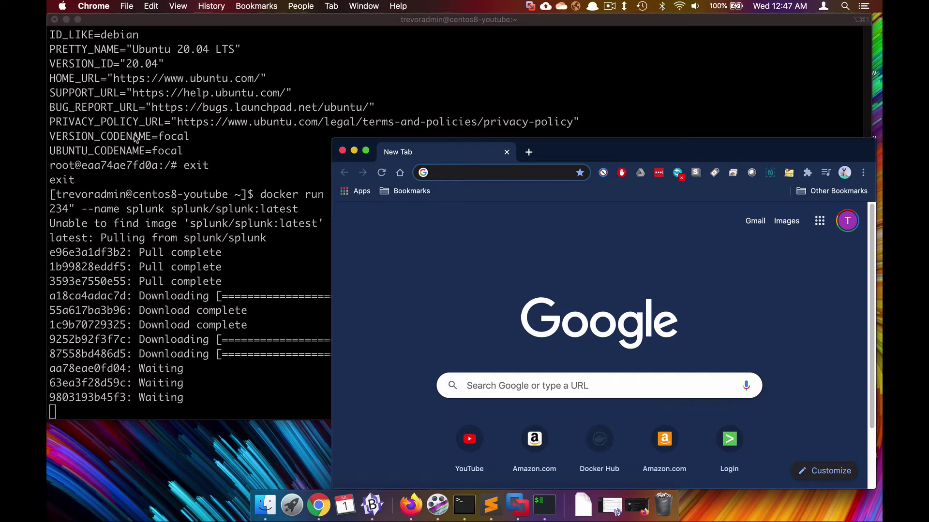
pyautogui.write('http:/')
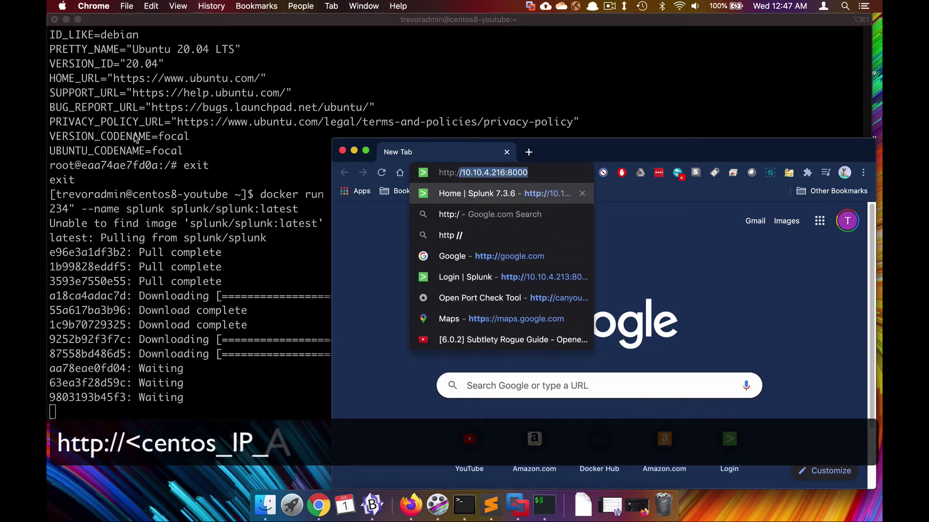
pyautogui.write('/10.10.')
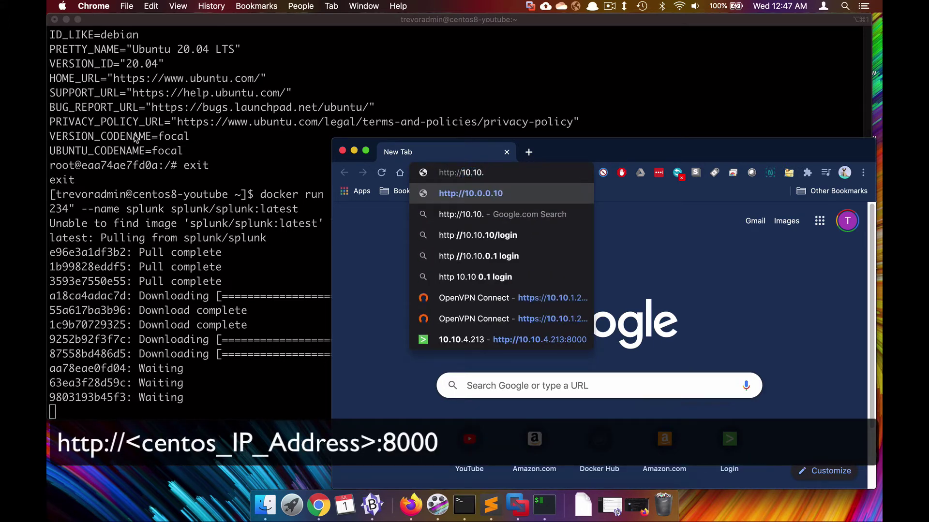
pyautogui.write('2')
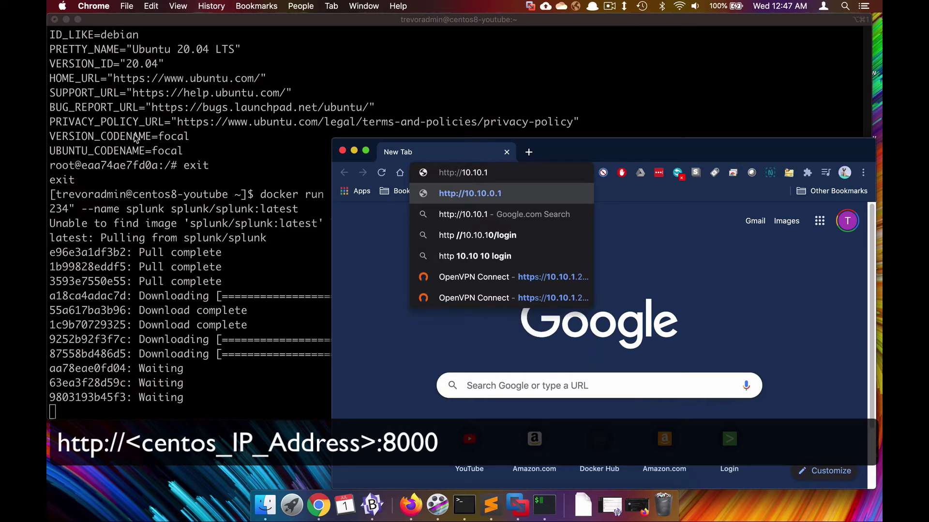
pyautogui.write('.100:8000')
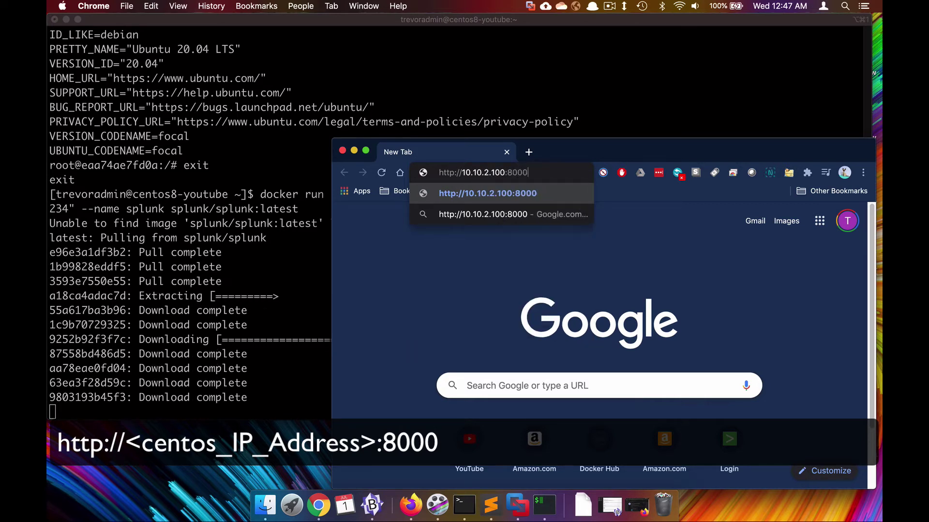
# - Load 10.10.2.100:8000 in Chrome and see the connection refused while the image downloads
pyautogui.click(305, 134)
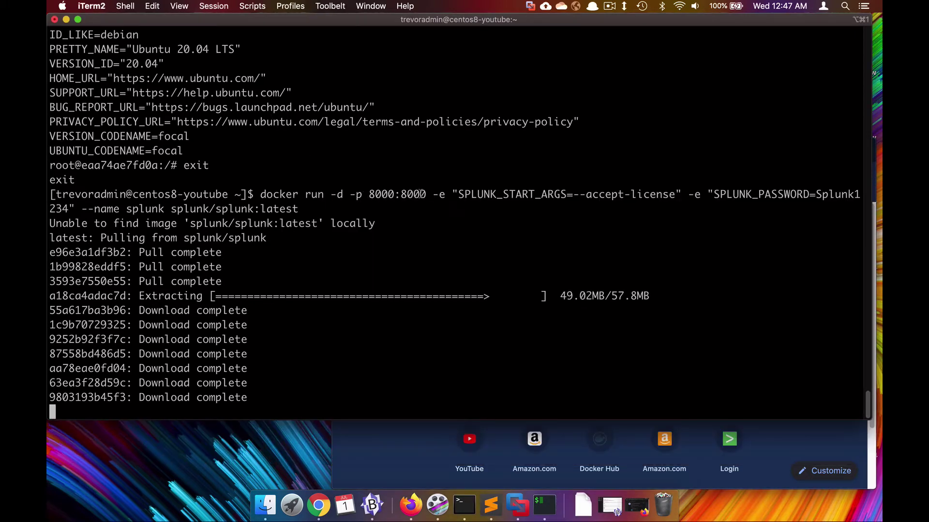
pyautogui.click(389, 438)
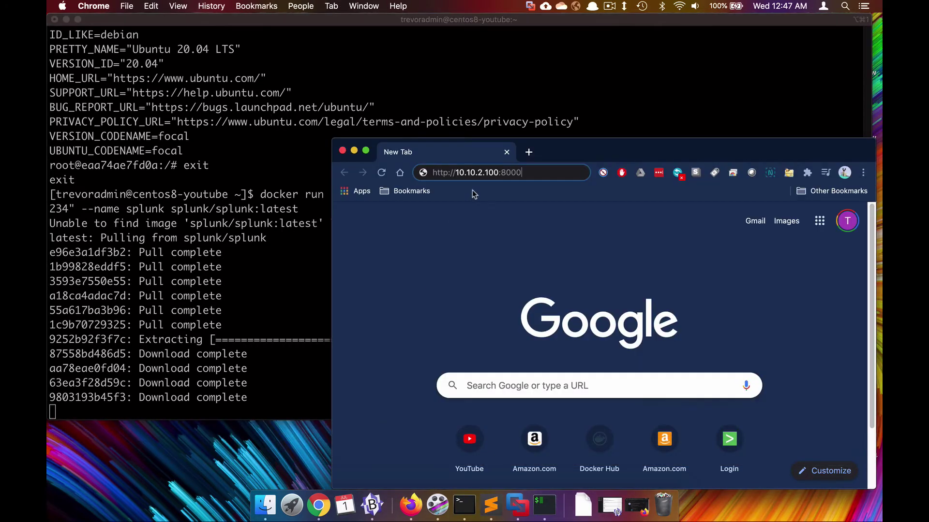
pyautogui.press('Return')
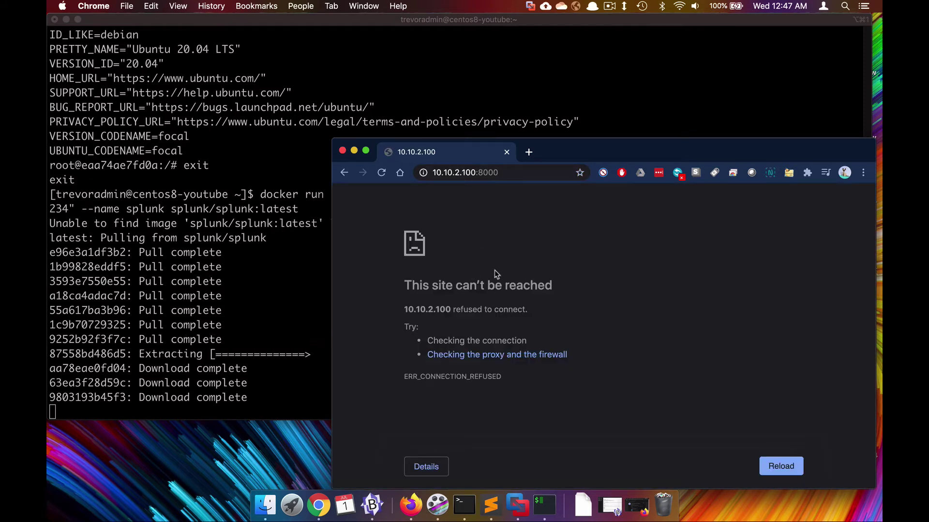
pyautogui.click(250, 234)
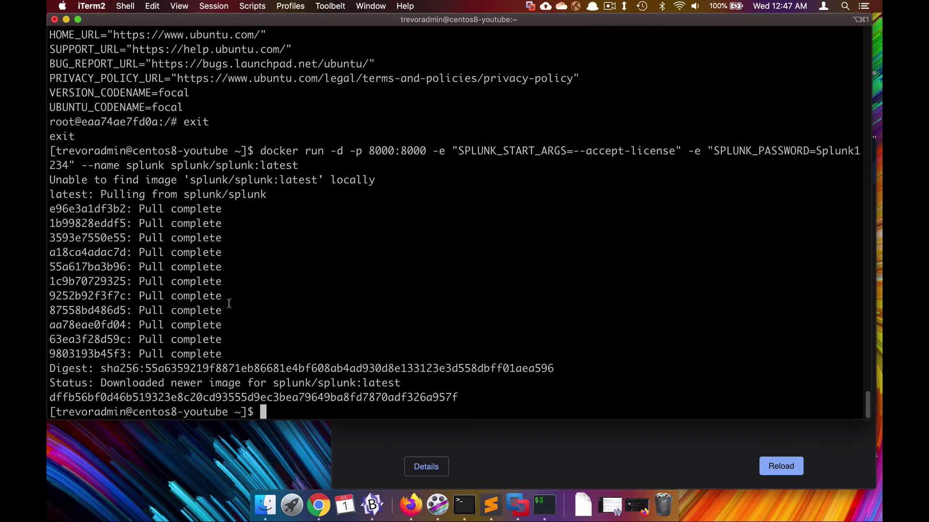
# - Confirm the Splunk image download finished and recheck 10.10.2.100:8000 in the browser
pyautogui.moveTo(469, 403); pyautogui.dragTo(75, 209)
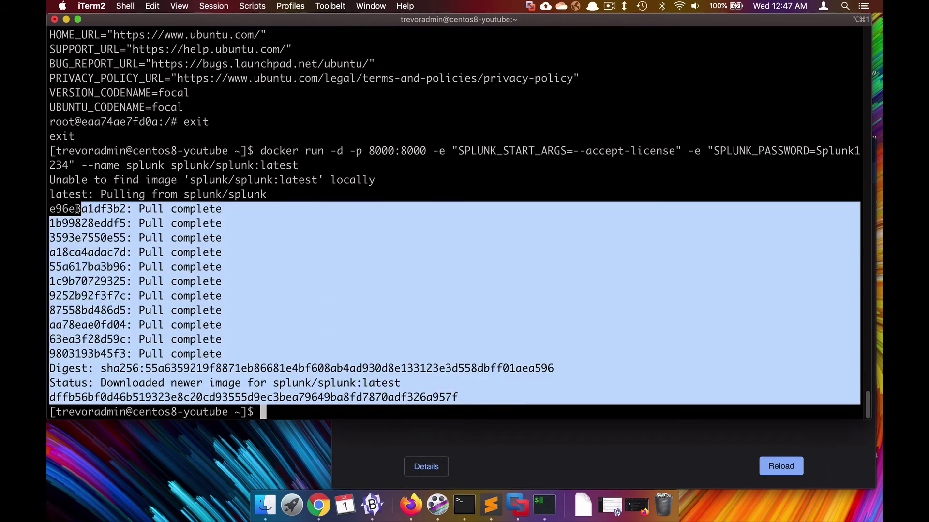
pyautogui.click(310, 381)
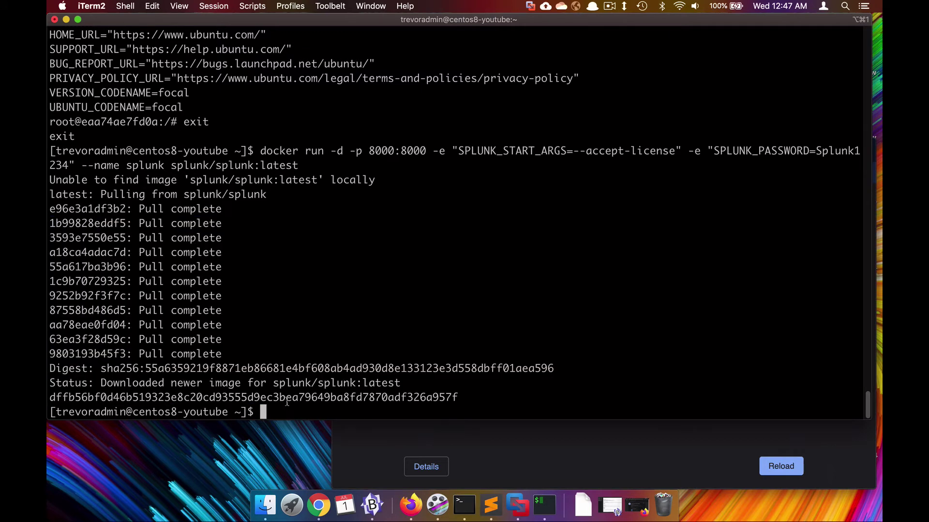
pyautogui.click(372, 434)
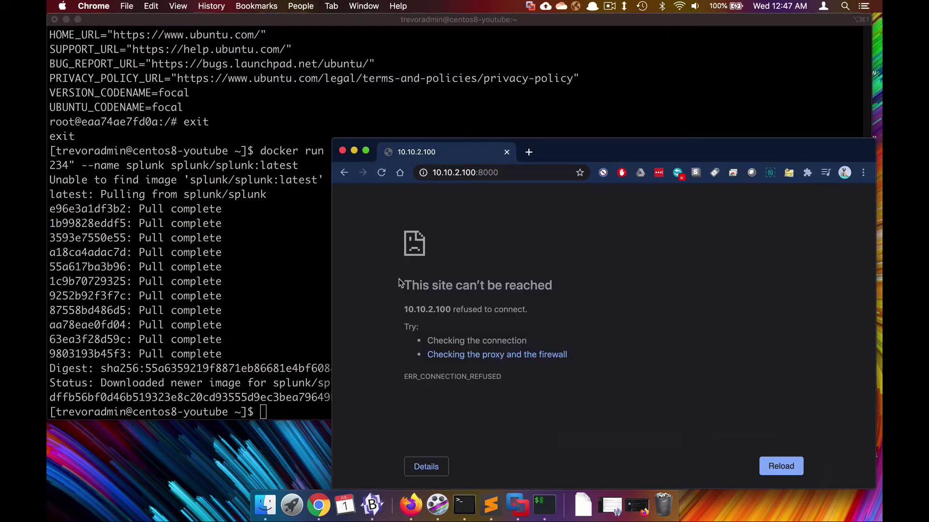
pyautogui.click(247, 268)
pyautogui.write('d')
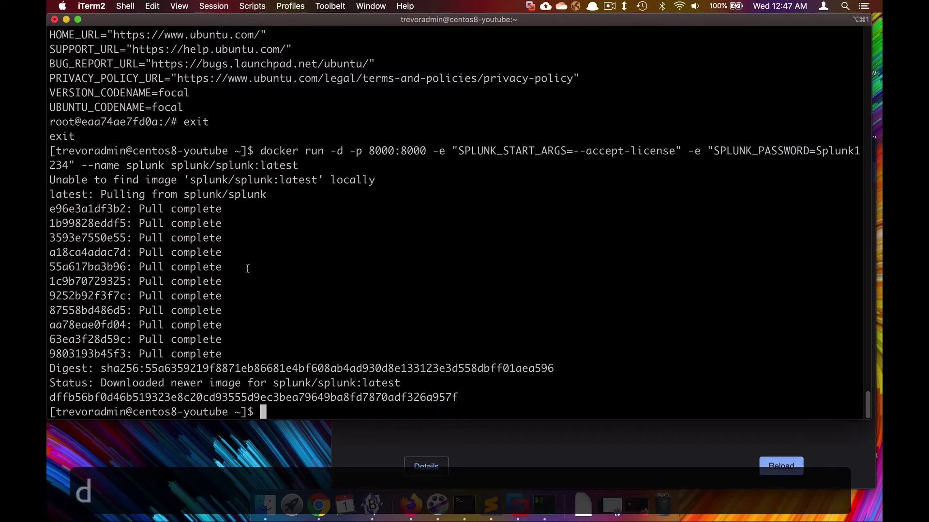
pyautogui.write('ocker logs')
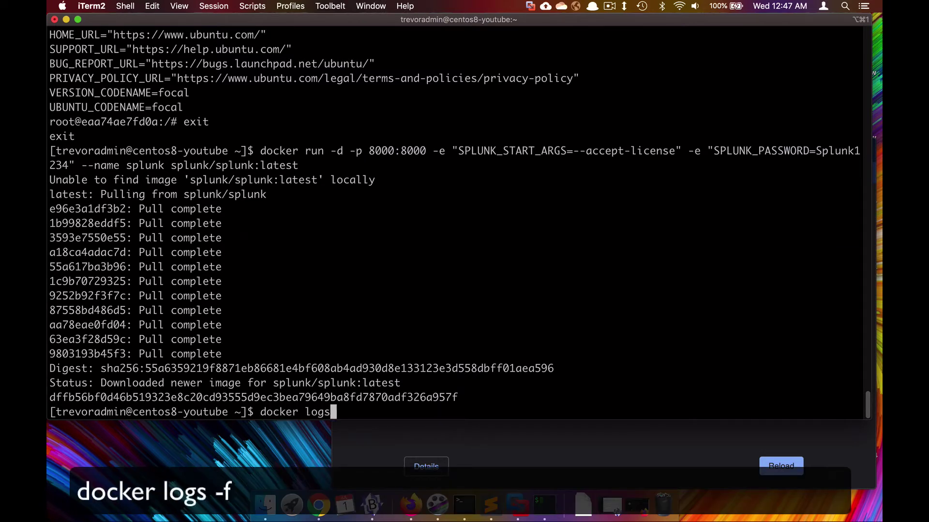
pyautogui.write('-f ')
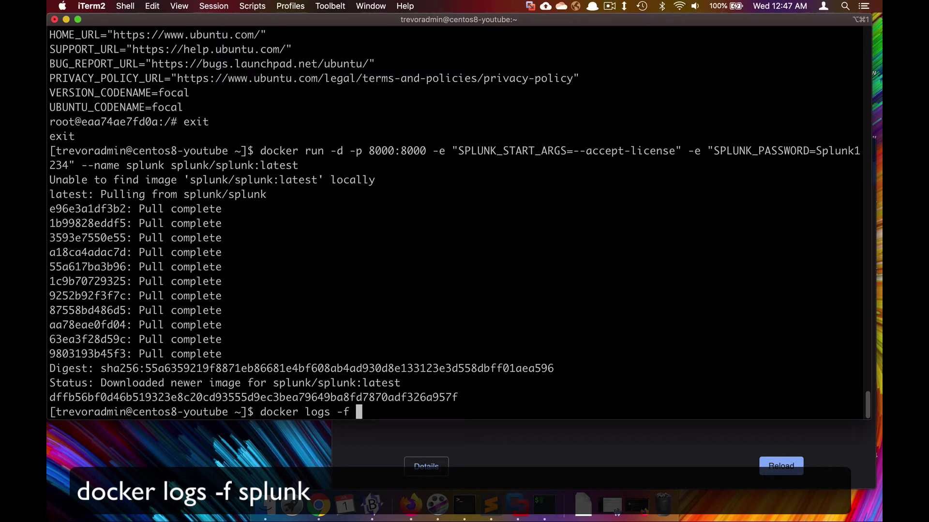
pyautogui.write('splunk')
# - Follow the splunk container's logs with docker logs -f splunk
pyautogui.moveTo(83, 166); pyautogui.dragTo(165, 166)
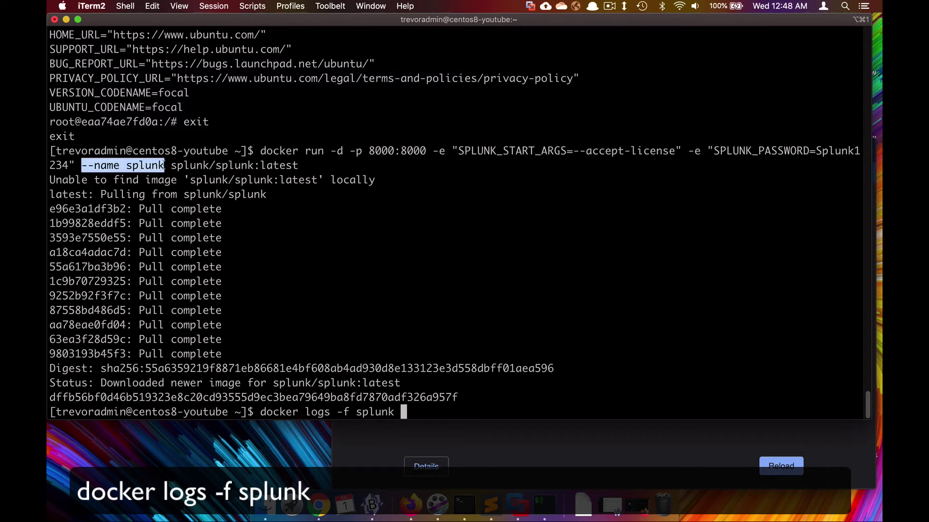
pyautogui.click(404, 398)
pyautogui.press('Return')
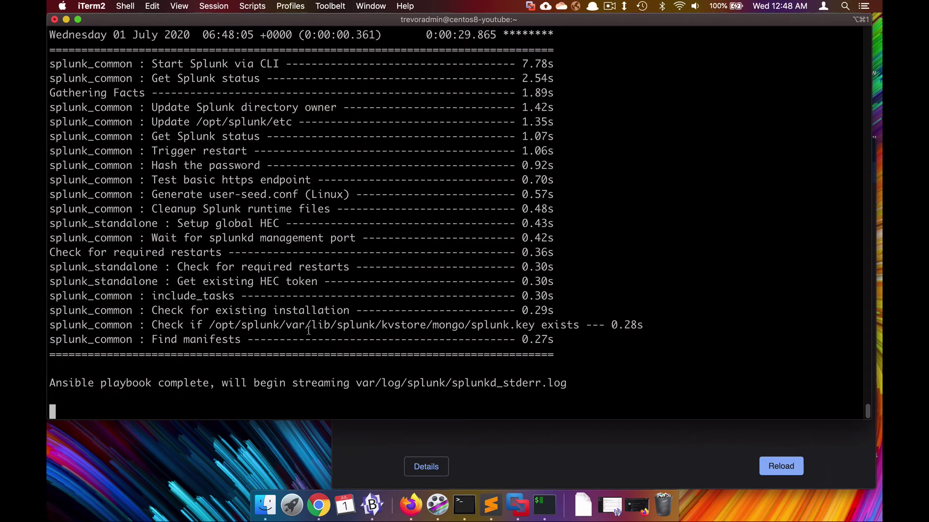
# - Sign into Splunk at 10.10.2.100:8000 as admin, declining LastPass's offer to save the login
pyautogui.click(366, 459)
pyautogui.click(381, 171)
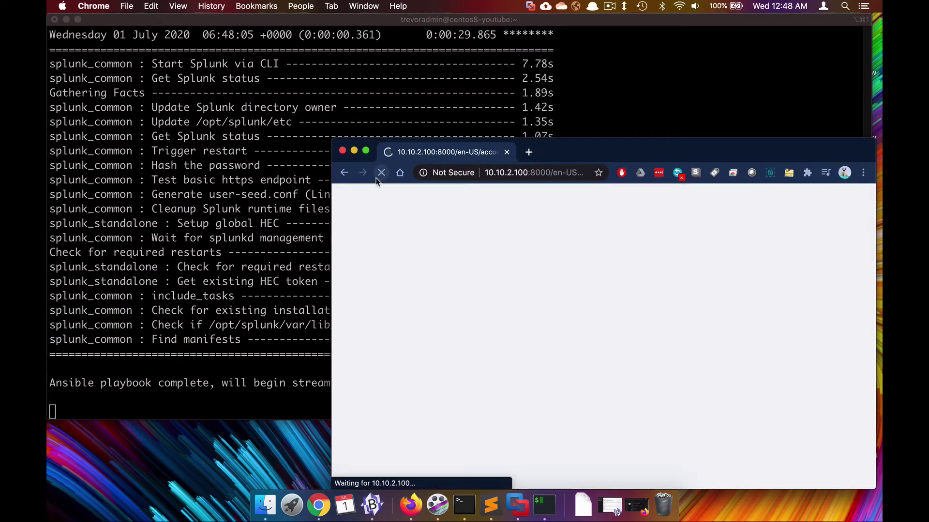
pyautogui.click(512, 280)
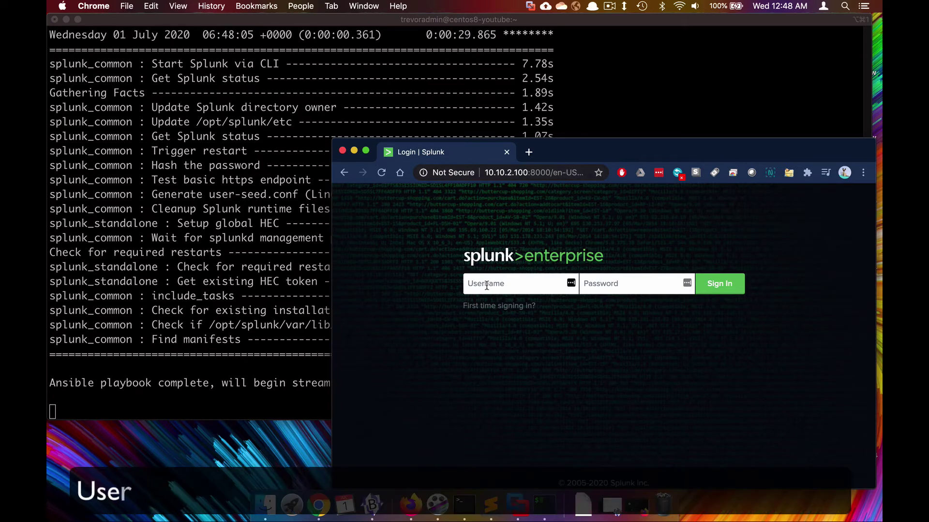
pyautogui.write('admin')
pyautogui.press('Tab')
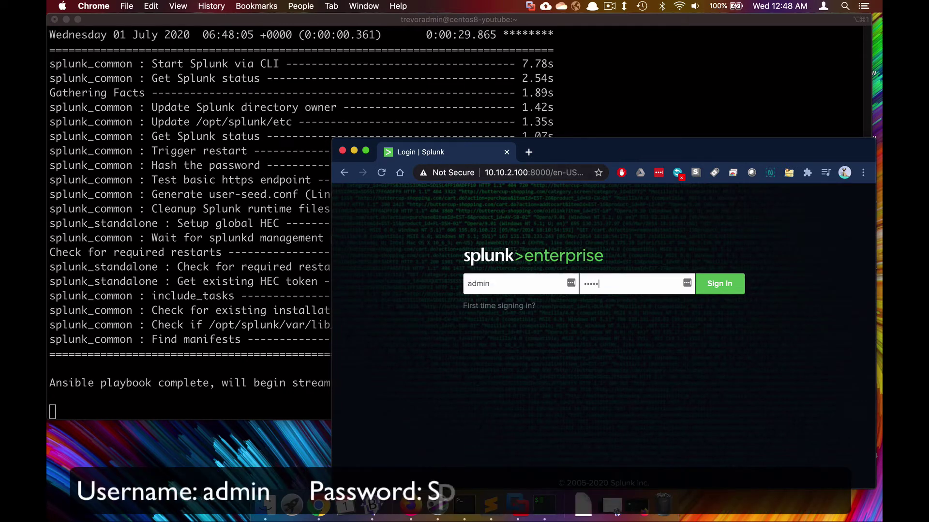
pyautogui.press('Return')
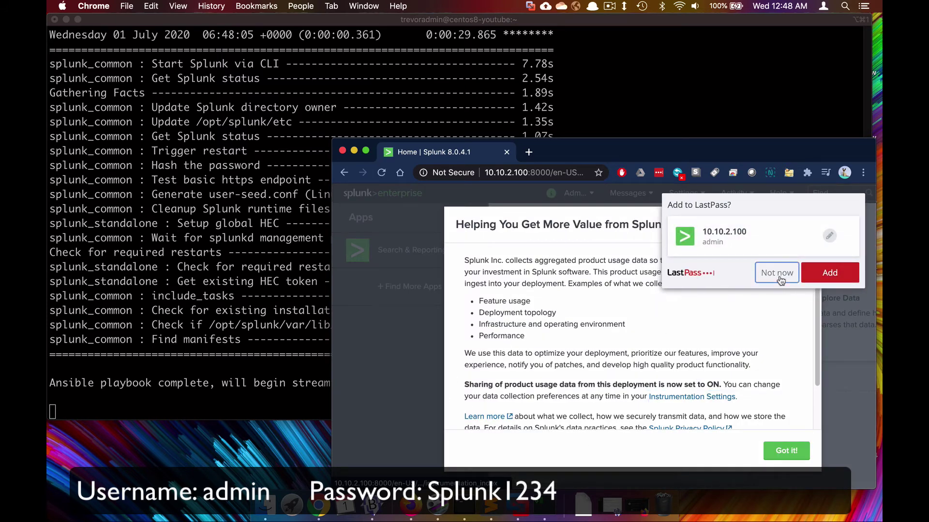
pyautogui.click(811, 280)
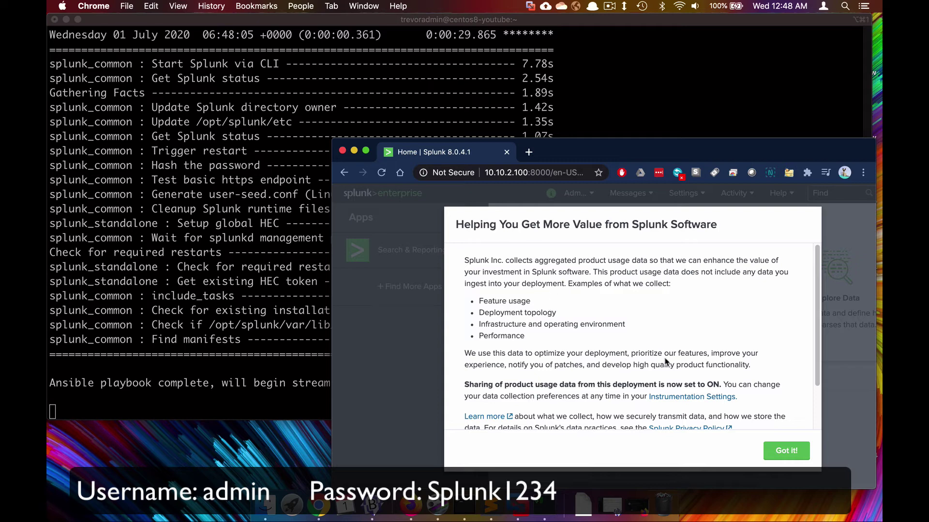
pyautogui.click(270, 280)
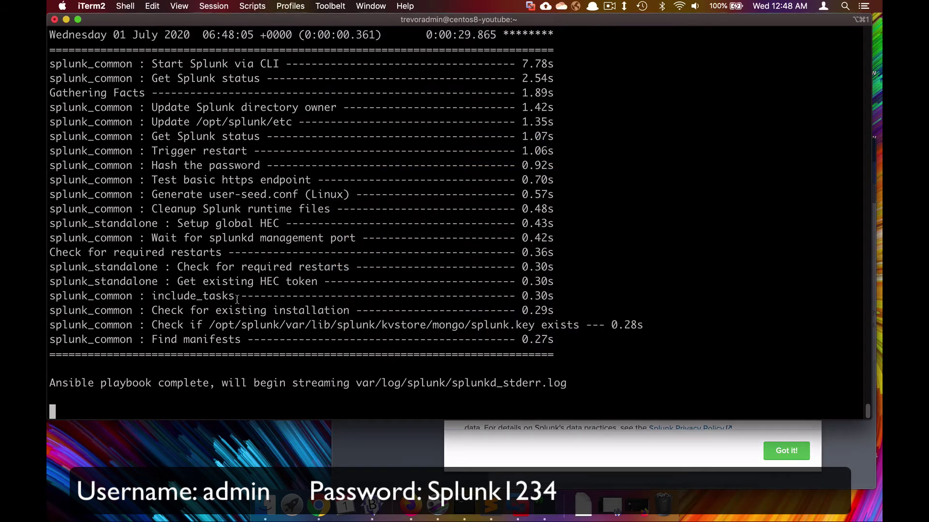
# - Stop the log stream and run docker ps, highlighting each container's image and splunk's healthy status
pyautogui.hotkey('ctrl', 'c')
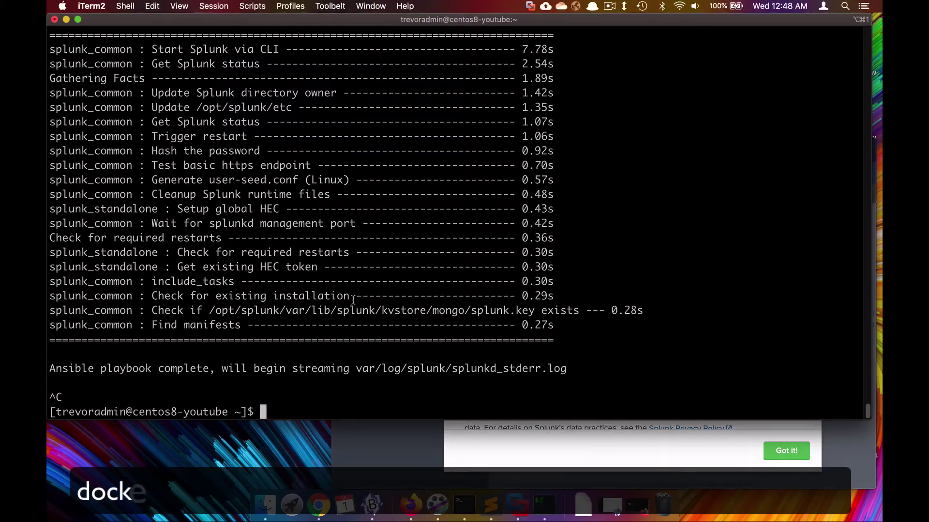
pyautogui.write('docker ps')
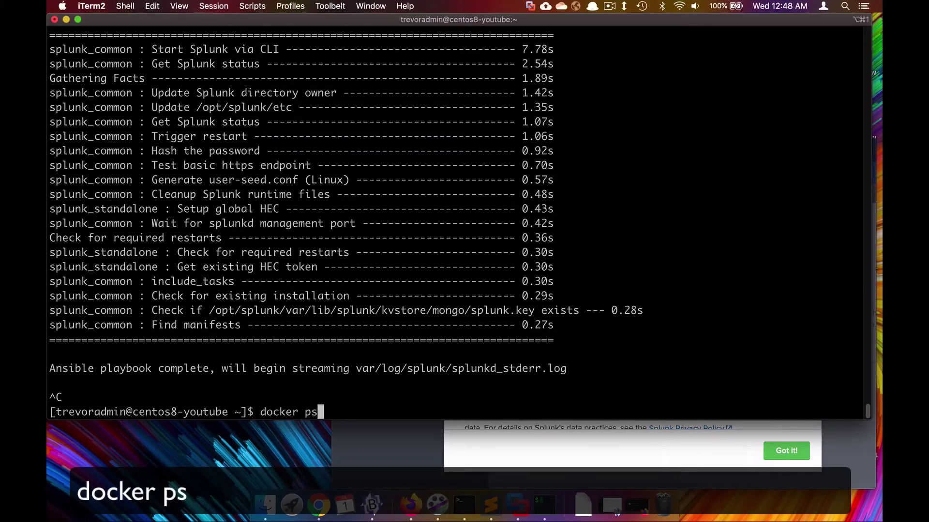
pyautogui.press('Return')
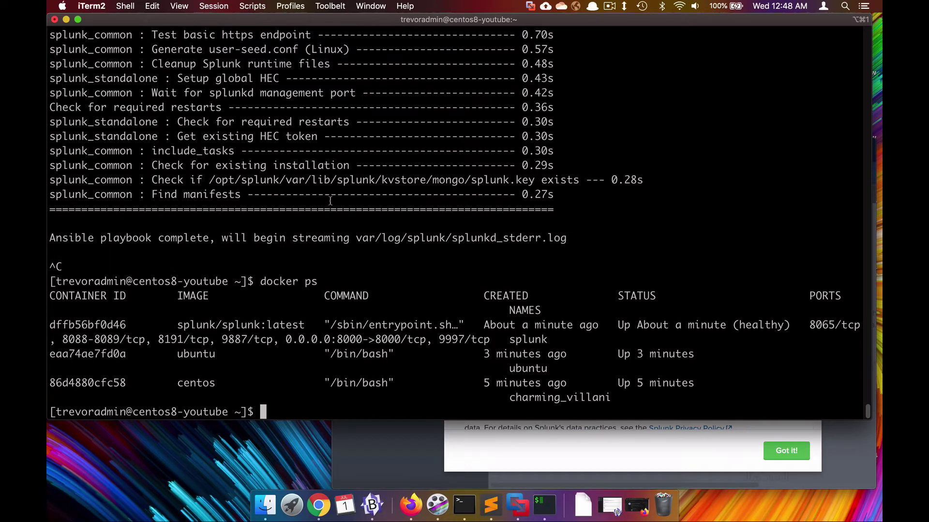
pyautogui.moveTo(179, 325); pyautogui.dragTo(221, 326)
pyautogui.moveTo(178, 355); pyautogui.dragTo(225, 354)
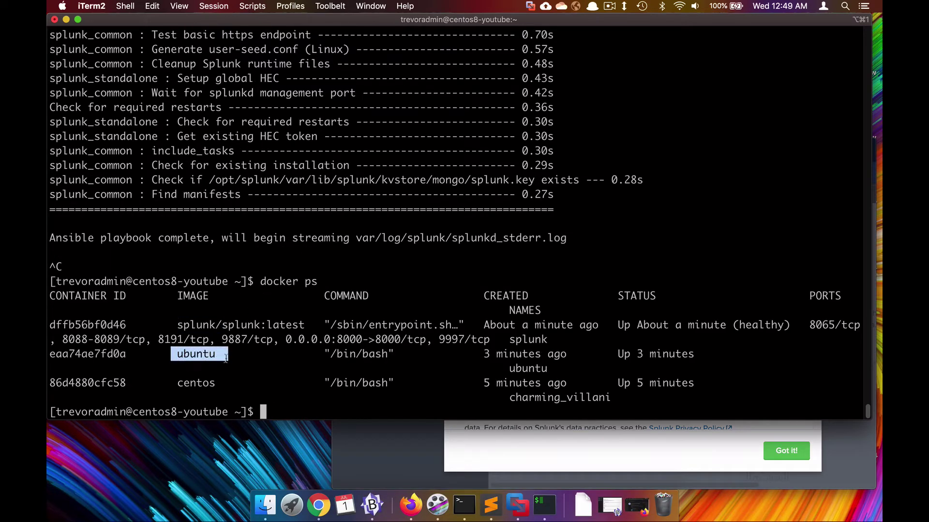
pyautogui.moveTo(177, 383); pyautogui.dragTo(241, 383)
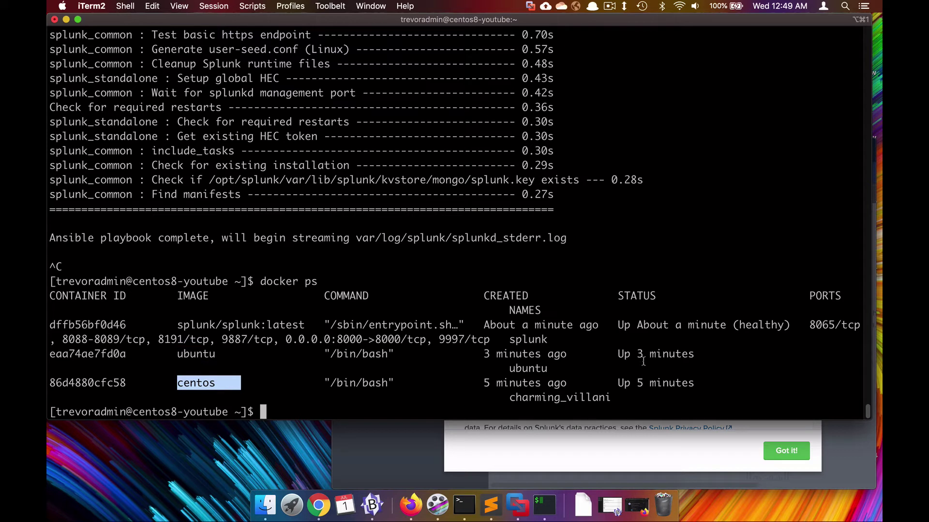
pyautogui.moveTo(638, 325); pyautogui.dragTo(799, 325)
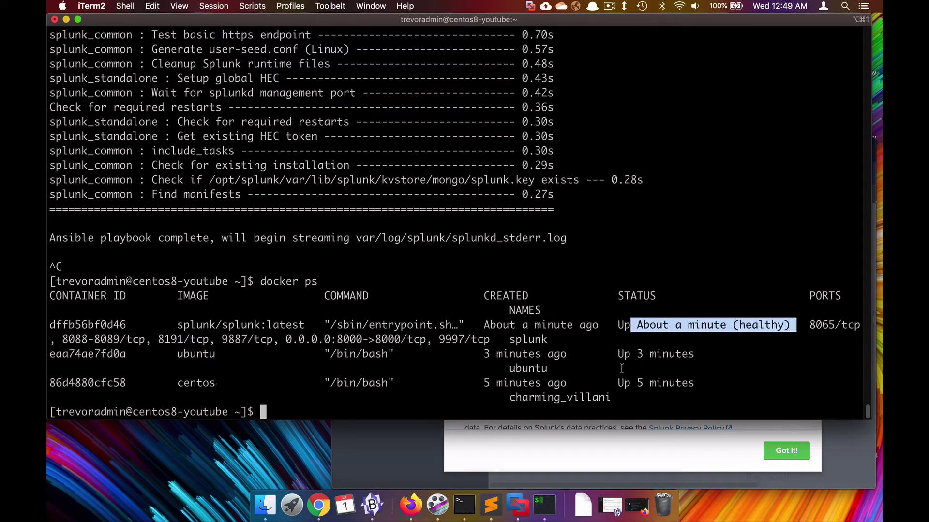
pyautogui.moveTo(612, 354); pyautogui.dragTo(683, 356)
pyautogui.moveTo(612, 384); pyautogui.dragTo(689, 383)
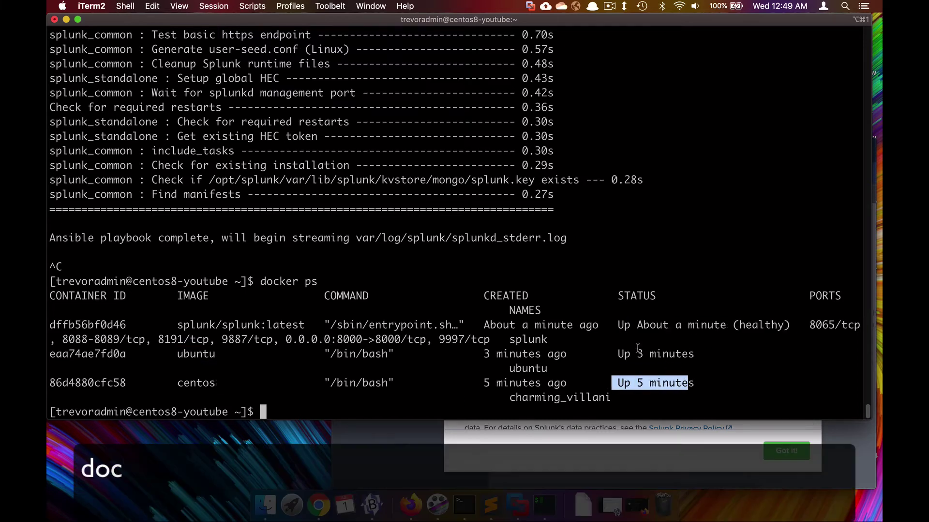
pyautogui.write('docker run -e EULA=TRUE -d -ti -p 25565:25565 --name minecraft itzg/minecraft-server')
# - Launch itzg/minecraft-server on port 25565; its logs show launchermeta.mojang.com resolution errors
pyautogui.press('Return')
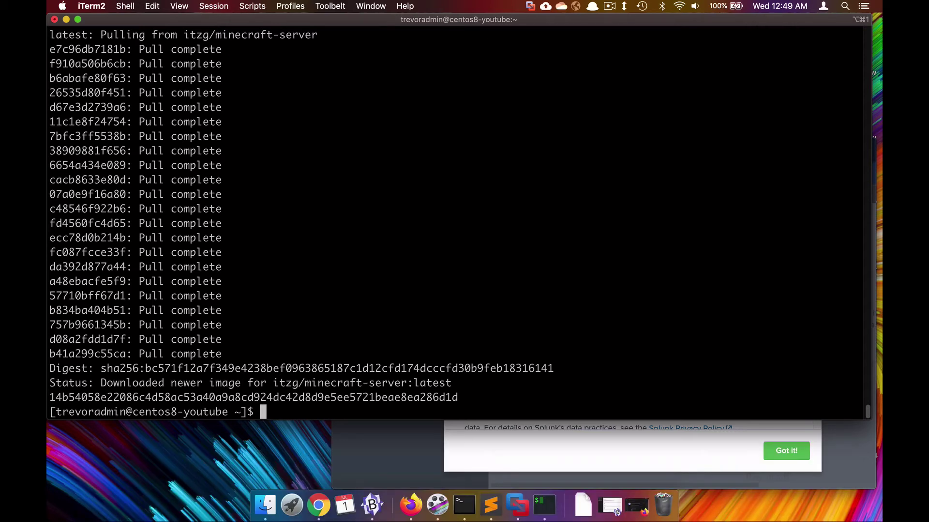
pyautogui.write('docker logs')
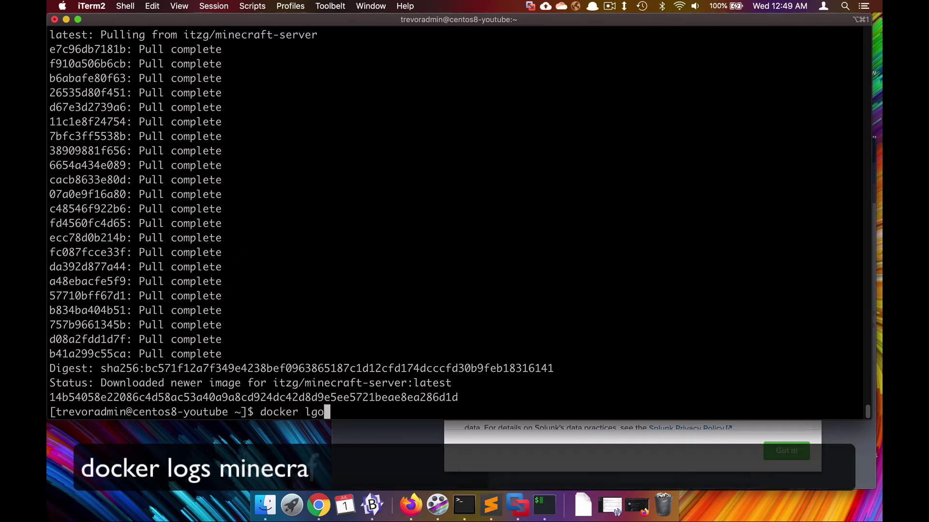
pyautogui.write(' minecraft')
pyautogui.press('Return')
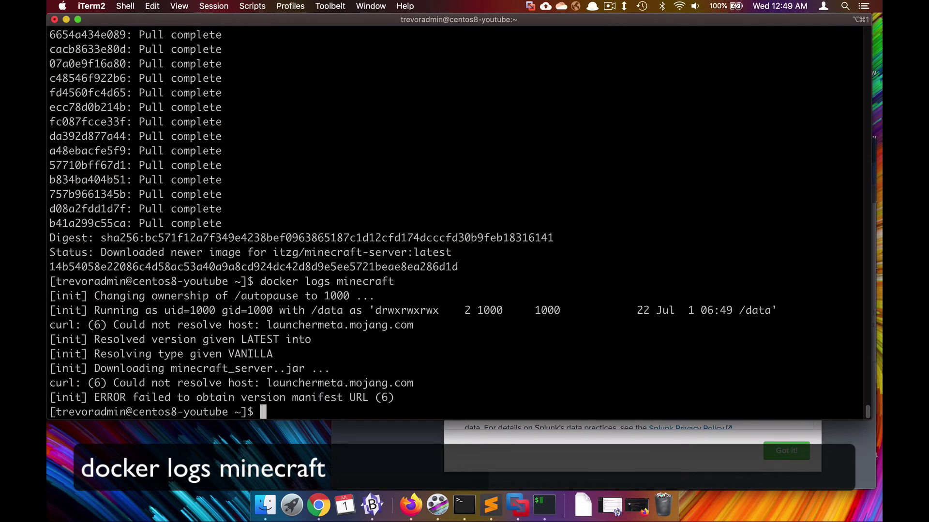
pyautogui.moveTo(95, 397); pyautogui.dragTo(419, 400)
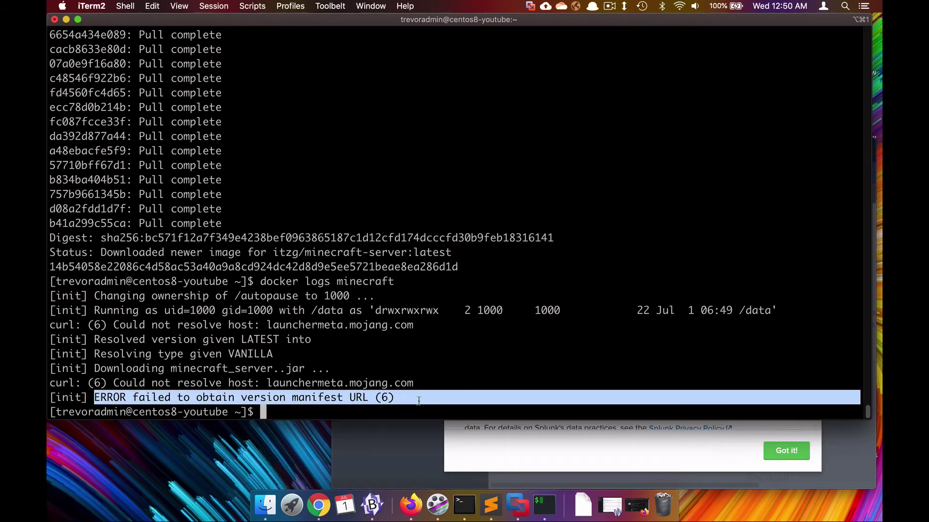
pyautogui.click(344, 398)
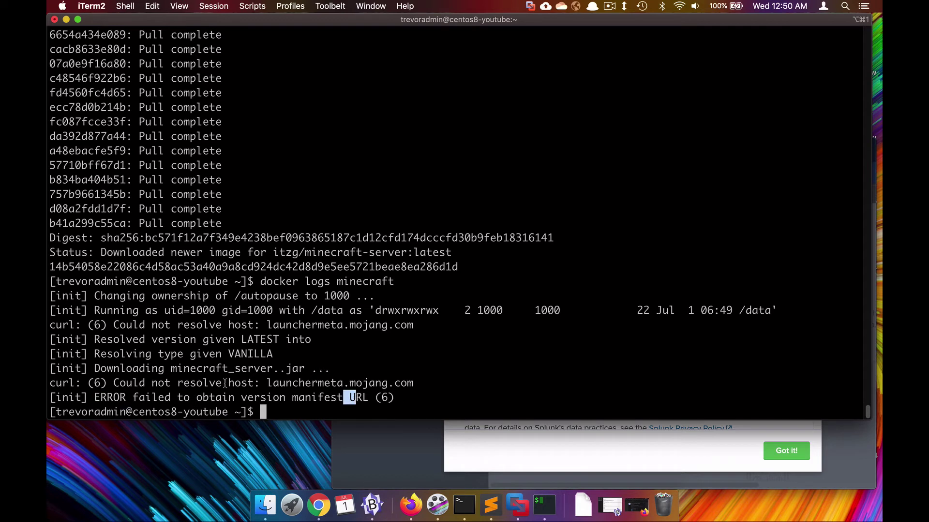
pyautogui.moveTo(113, 383); pyautogui.dragTo(414, 384)
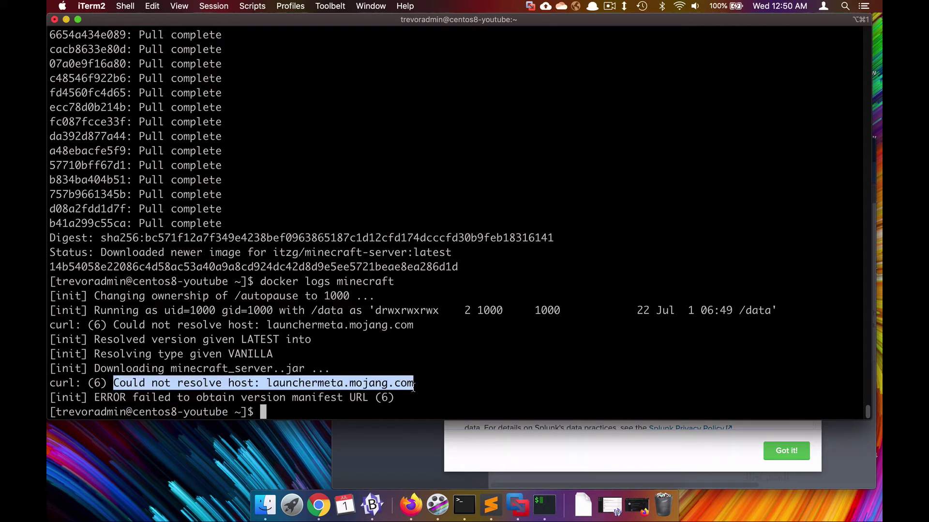
pyautogui.click(279, 413)
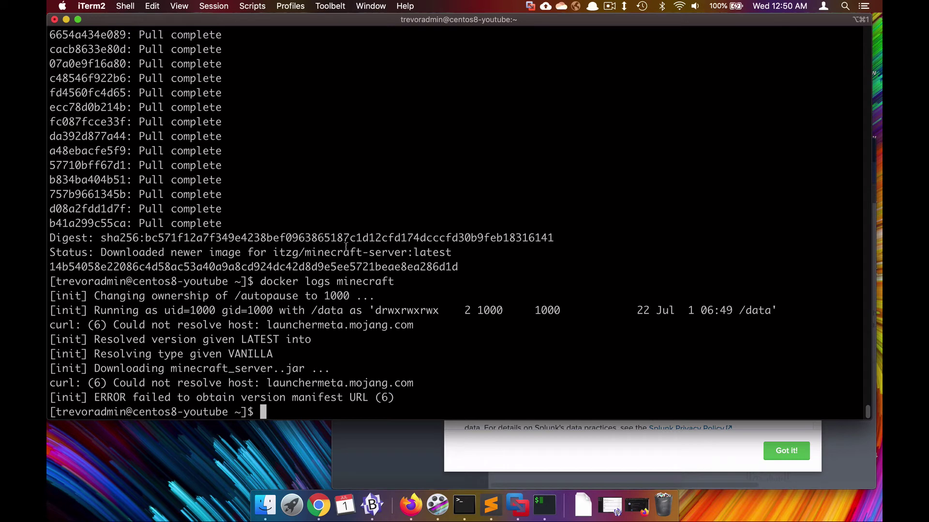
pyautogui.write('clear')
# - Clear the screen and open /etc/firewalld/firewalld.conf in nano with sudo
pyautogui.press('Return')
pyautogui.rightClick(328, 272)
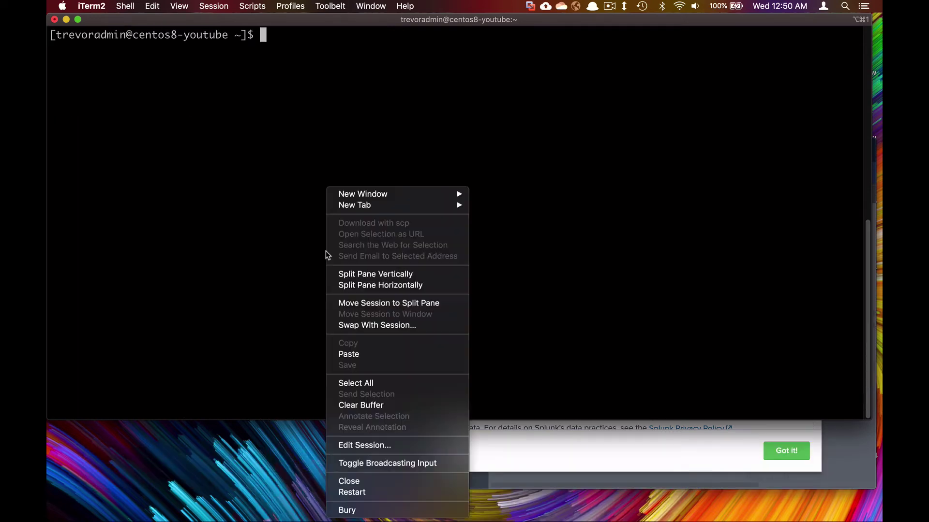
pyautogui.click(347, 354)
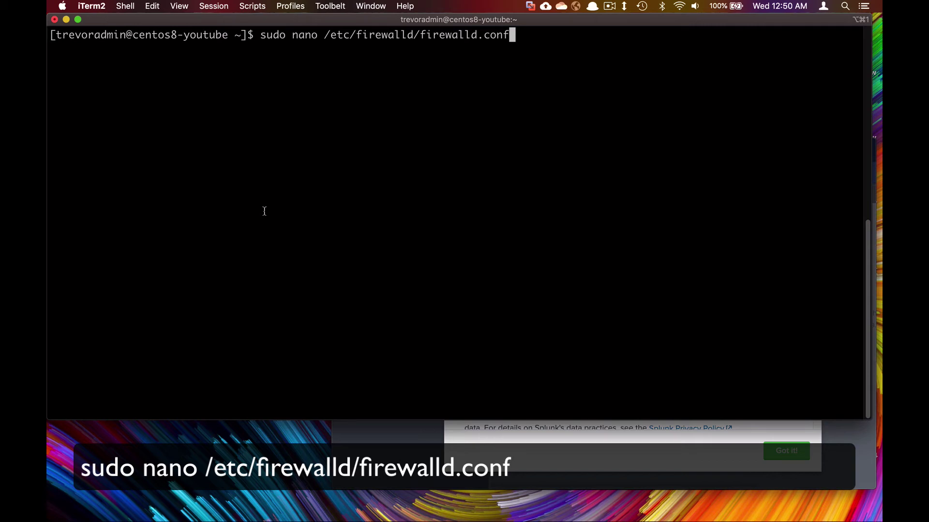
pyautogui.press('Return')
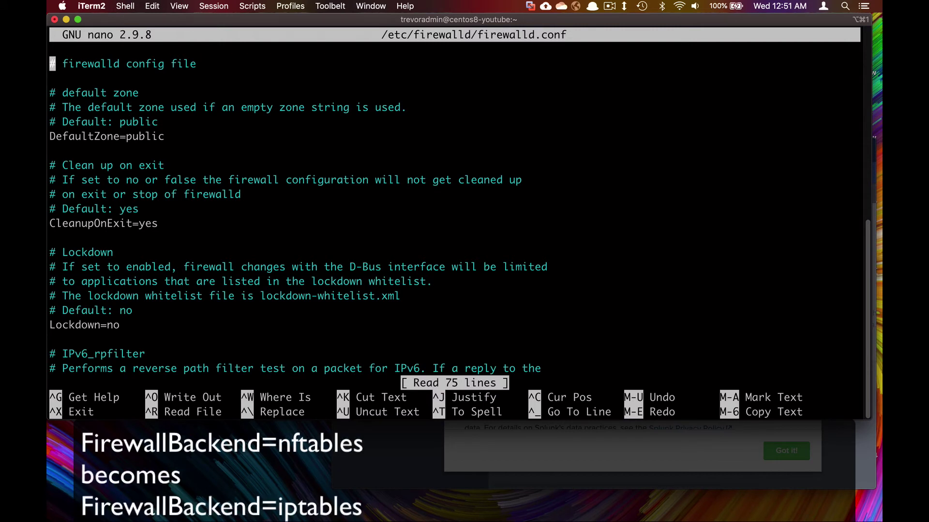
# - Find FirewallBackend in firewalld.conf and comment out the FirewallBackend=nftables line
pyautogui.hotkey('ctrl', 'w')
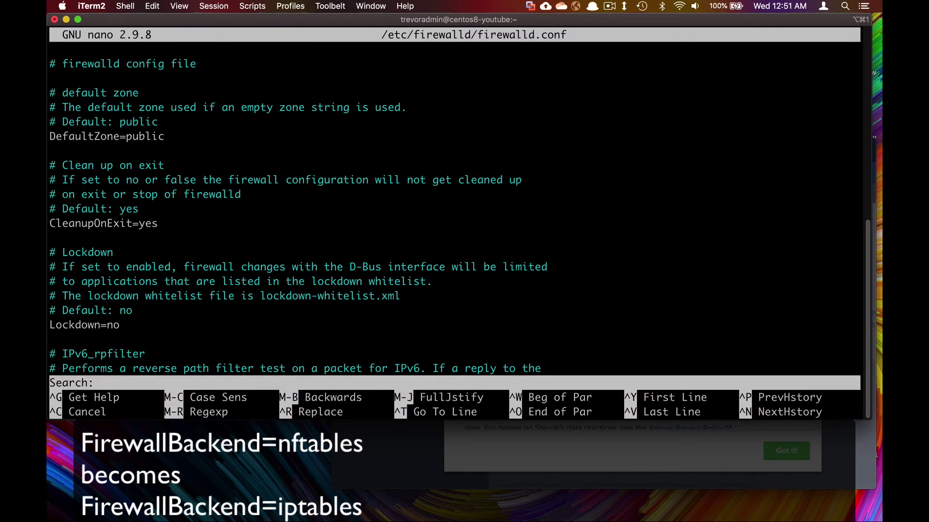
pyautogui.write('Firew')
pyautogui.write('allBackend')
pyautogui.press('Return')
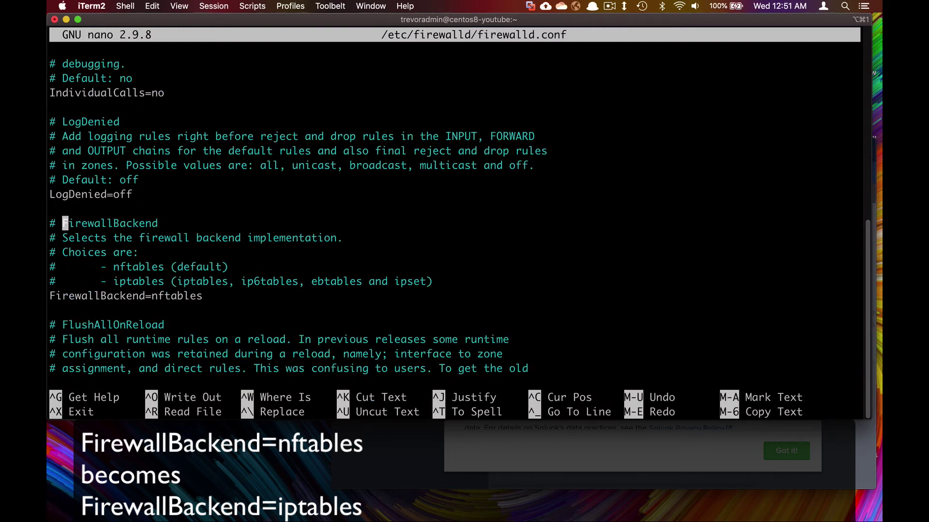
pyautogui.press('Down')
pyautogui.press('Up')
pyautogui.press('Right')
pyautogui.press('Down')
pyautogui.press('Down')
pyautogui.press('Down')
pyautogui.press('Down')
pyautogui.press('Down')
pyautogui.press('Right')
pyautogui.press('Right')
pyautogui.press('Right')
pyautogui.press('Right')
pyautogui.press('Home')
pyautogui.write('#')
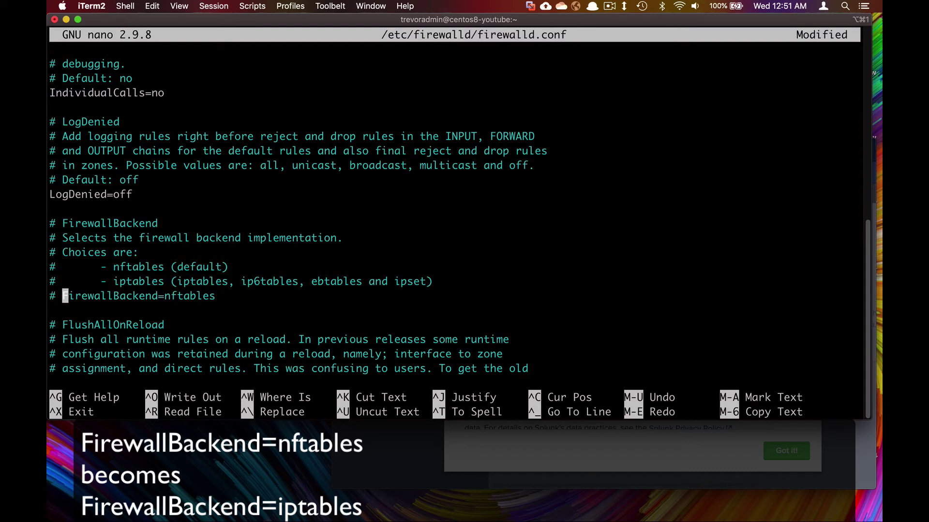
# - Add a FirewallBackend=iptables line below it and save the changes
pyautogui.press('Down')
pyautogui.press('Return')
pyautogui.press('Up')
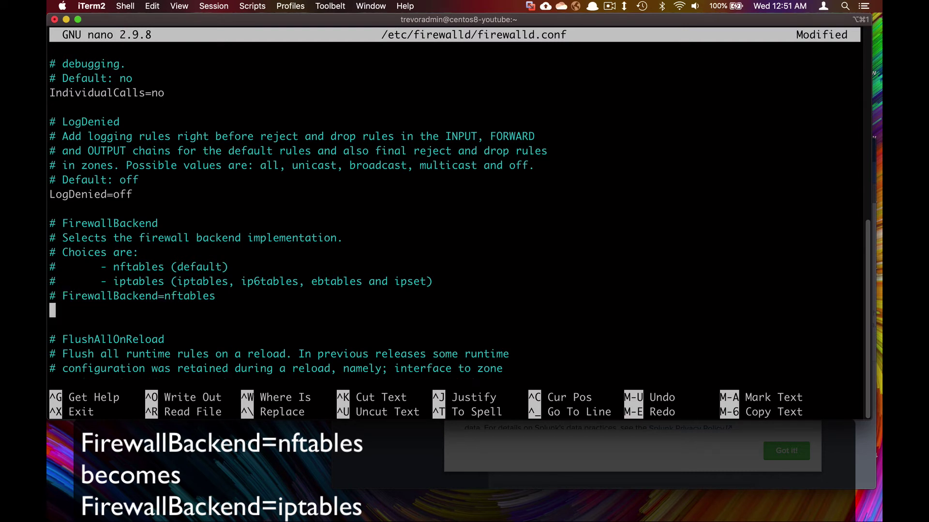
pyautogui.write('FirewallBackend=')
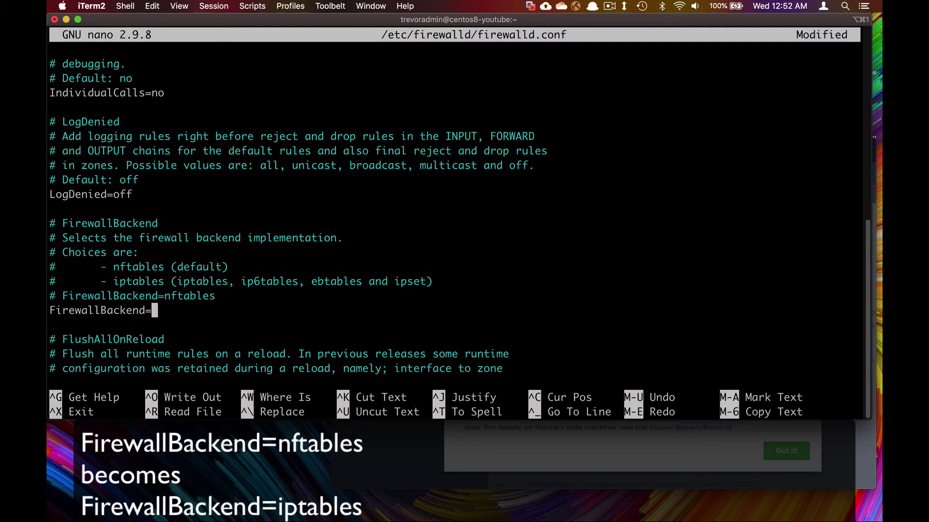
pyautogui.write('iptables')
pyautogui.press('Down')
pyautogui.press('Down')
pyautogui.press('Down')
pyautogui.press('Down')
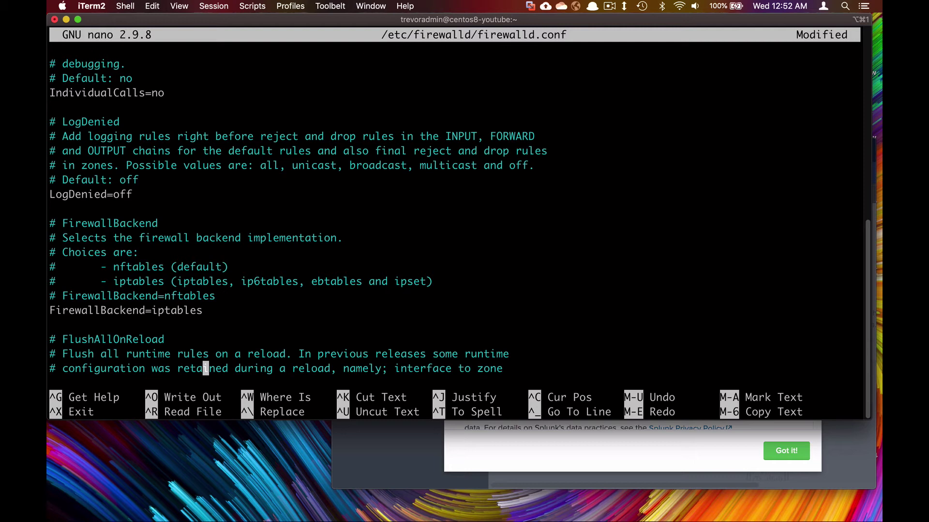
pyautogui.hotkey('ctrl', 'x')
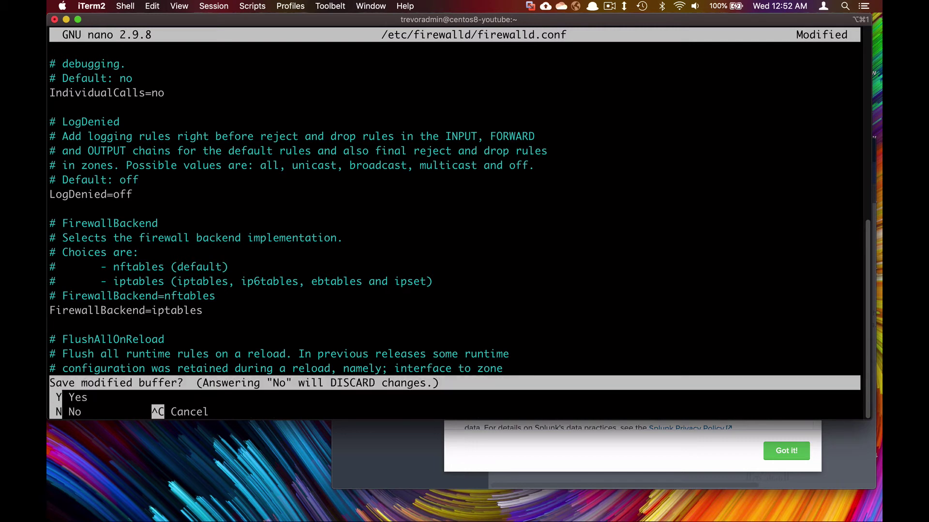
pyautogui.press('y')
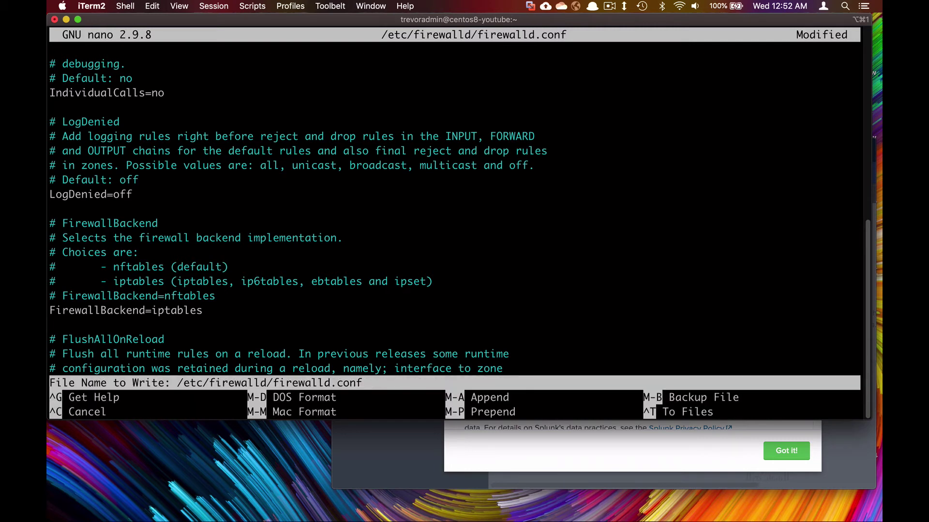
# - Finish writing firewalld.conf, restart firewalld and list the running containers
pyautogui.press('Return')
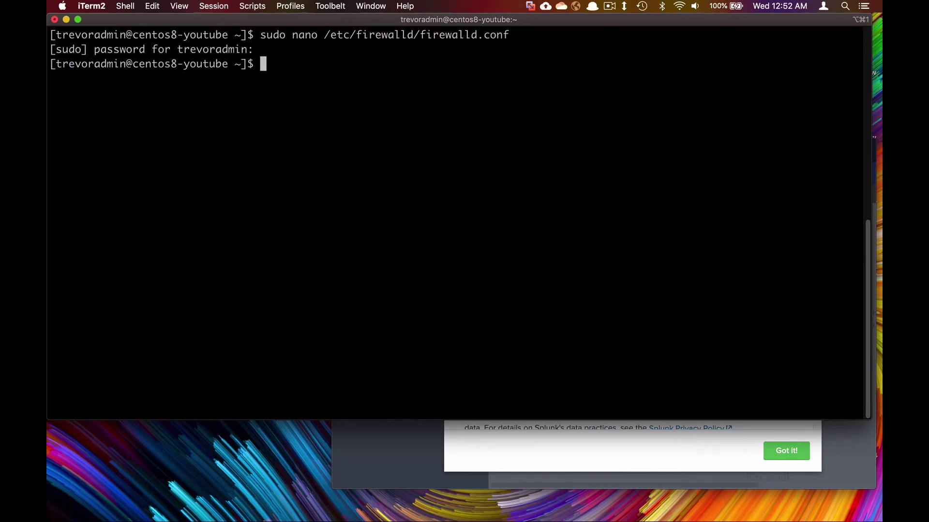
pyautogui.write('sudo ')
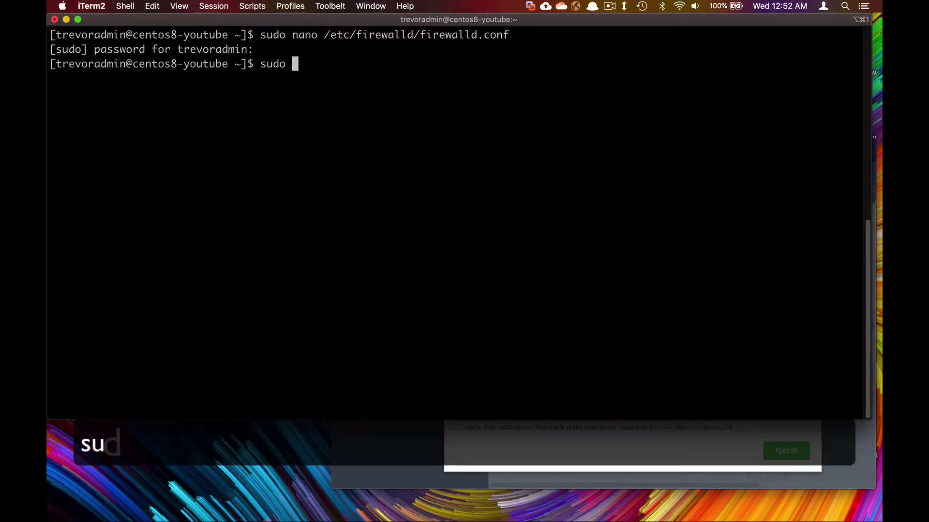
pyautogui.write('systemctl restart firewalld')
pyautogui.press('Return')
pyautogui.write('docker ps')
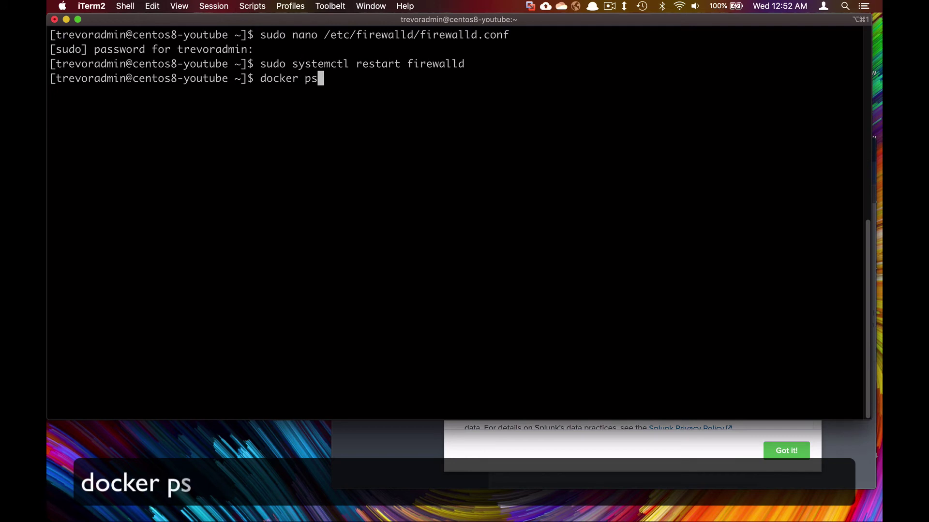
pyautogui.press('Return')
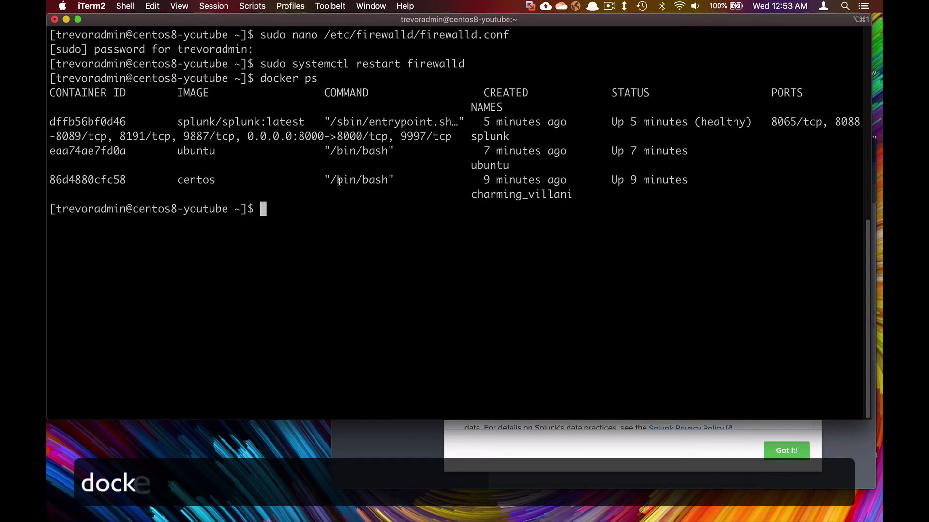
pyautogui.write('docker ')
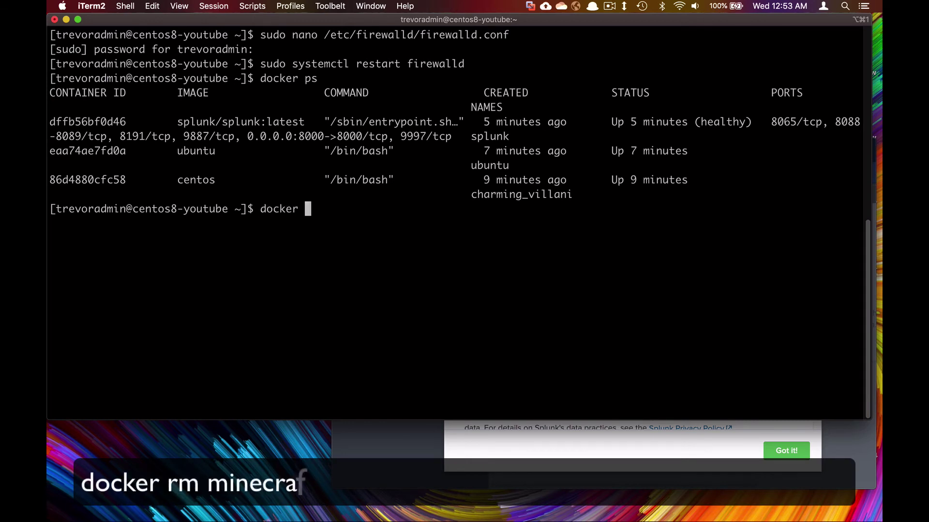
pyautogui.write('rm minecraft')
# - Remove the old minecraft container and relaunch itzg/minecraft-server from history
pyautogui.press('Return')
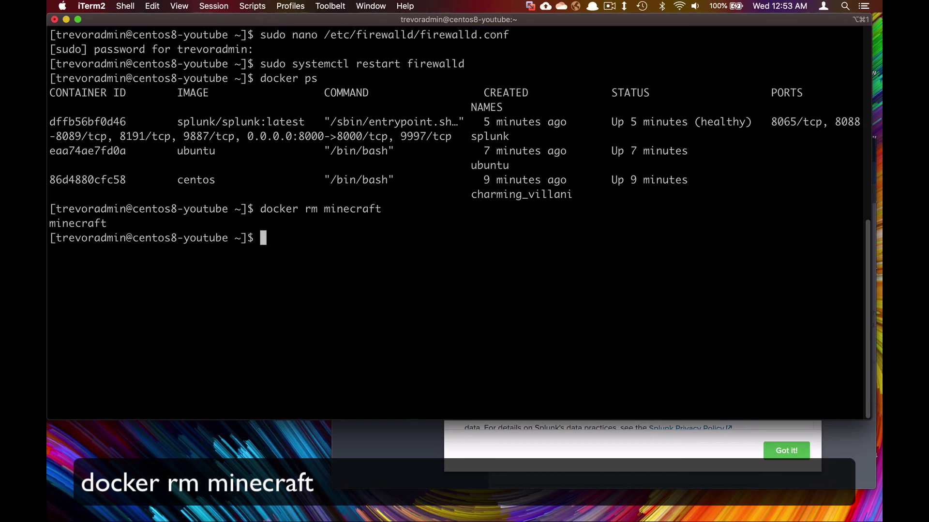
pyautogui.press('Up')
pyautogui.press('Up')
pyautogui.press('Up')
pyautogui.press('Up')
pyautogui.press('Up')
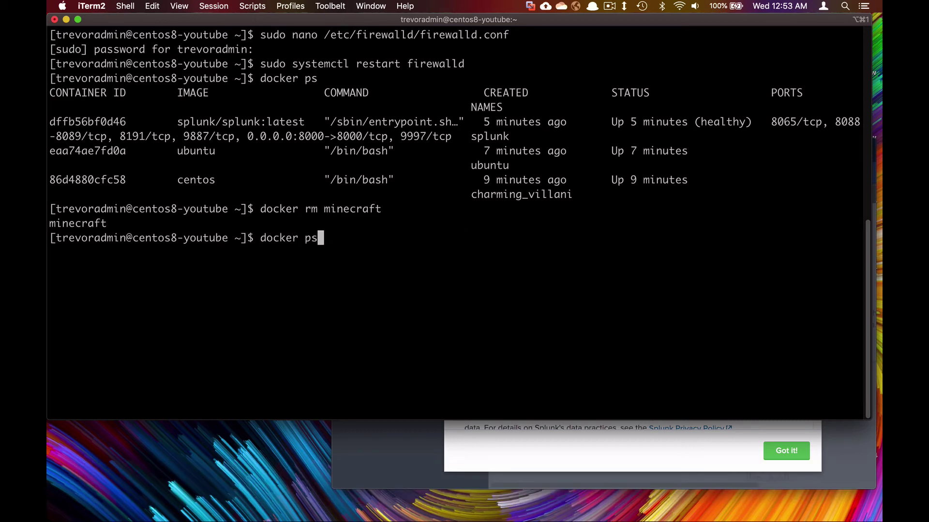
pyautogui.press('Up')
pyautogui.press('Return')
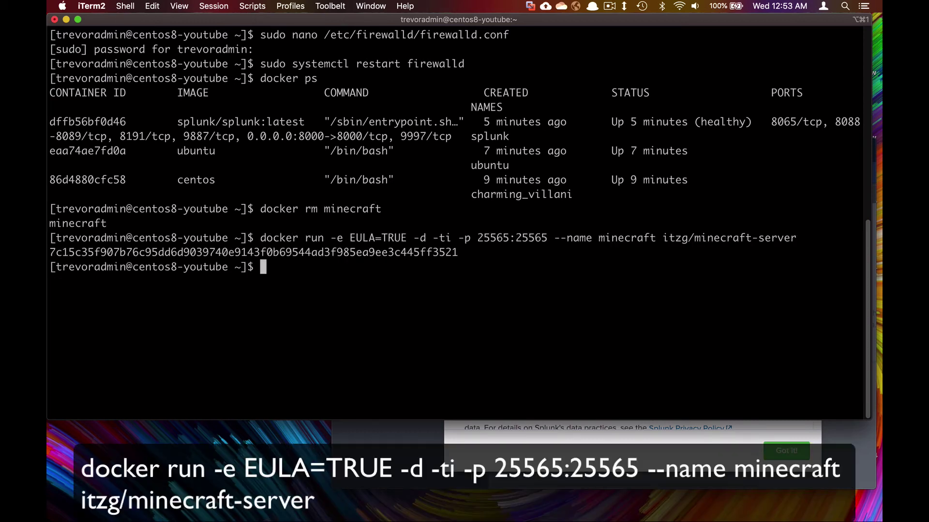
pyautogui.write('docker logs -f ')
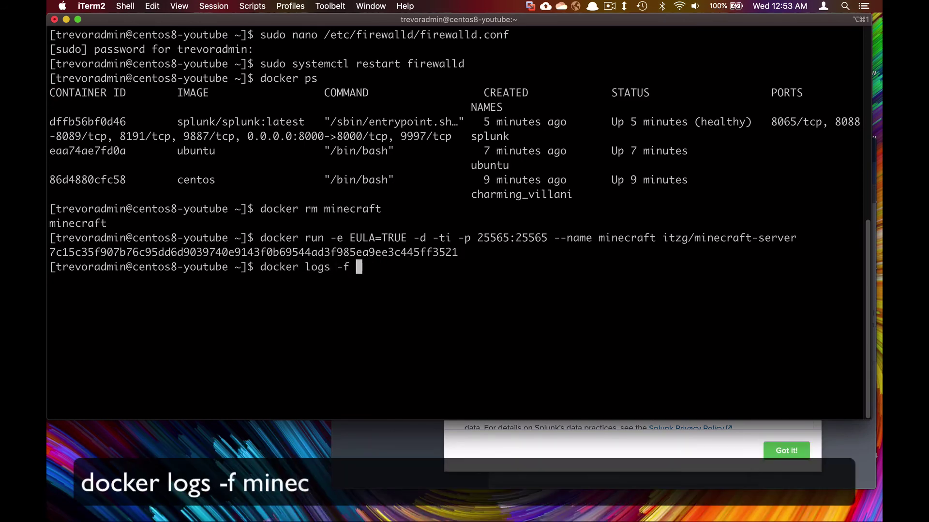
pyautogui.write('minecraft')
# - Follow the minecraft server log with docker logs -f, then launch Minecraft Launcher
pyautogui.press('Return')
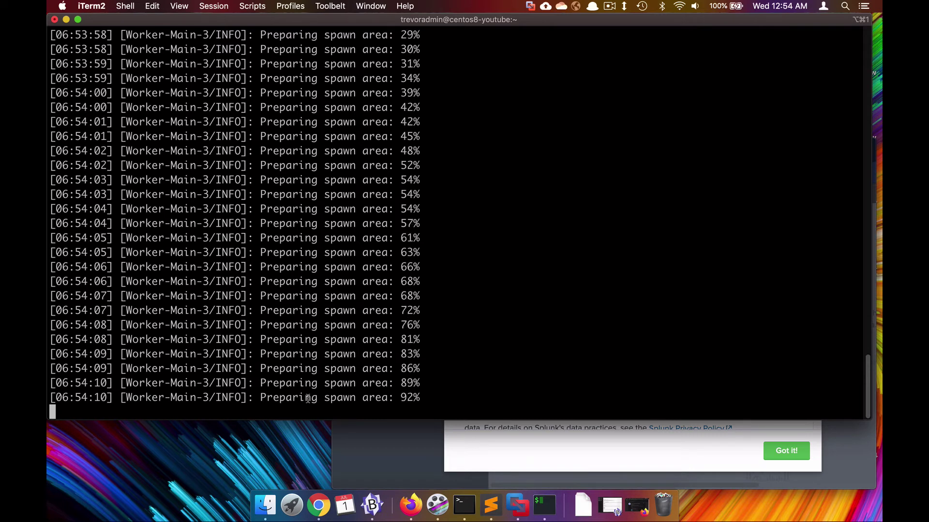
pyautogui.click(291, 506)
pyautogui.write('mine')
pyautogui.press('Return')
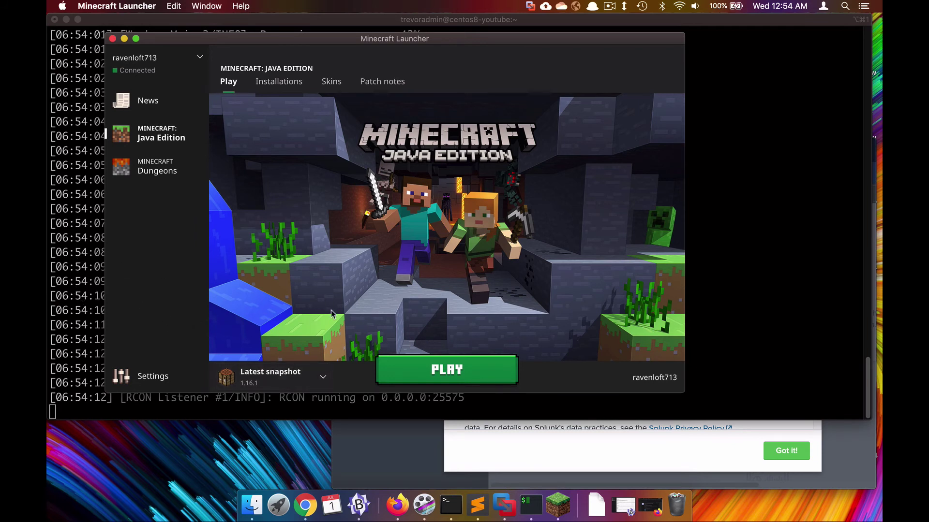
# - Start the game, select Docker Container Test02 in Multiplayer, and open then close its Edit details
pyautogui.click(427, 374)
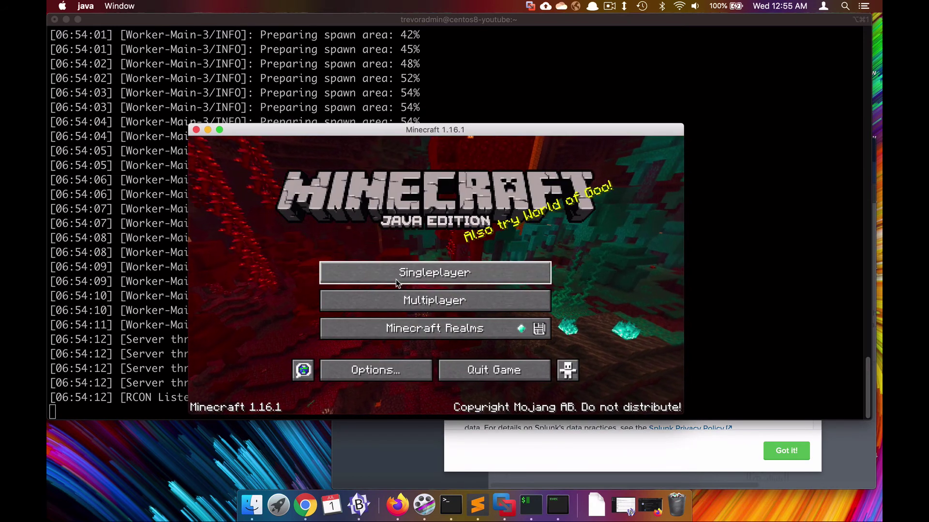
pyautogui.click(388, 300)
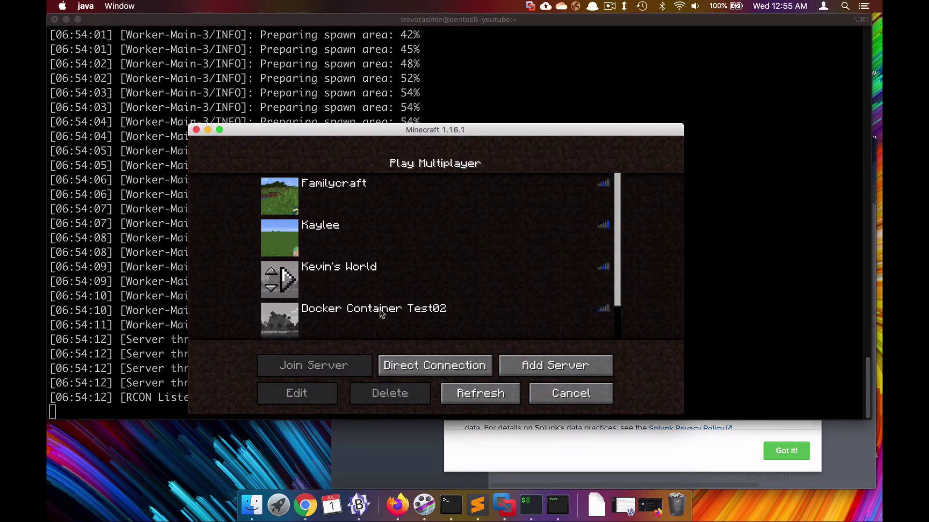
pyautogui.click(345, 321)
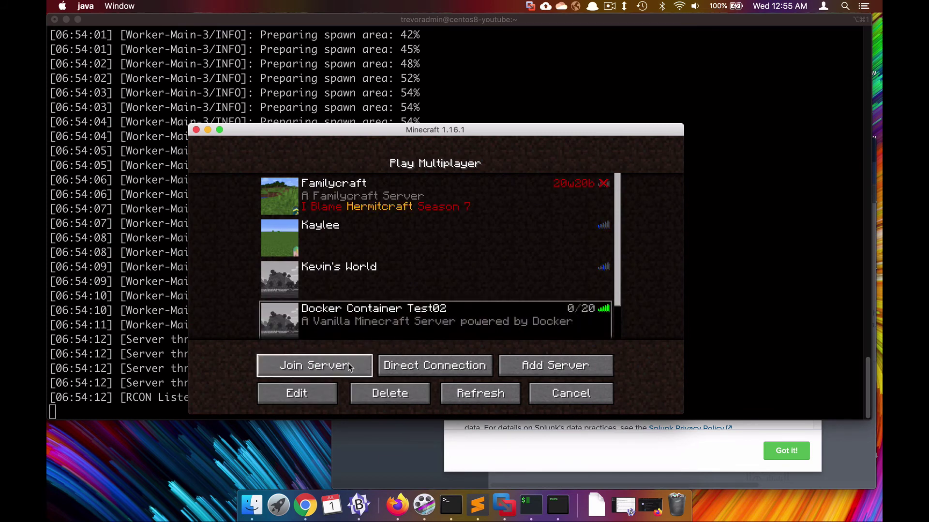
pyautogui.click(310, 401)
pyautogui.click(362, 349)
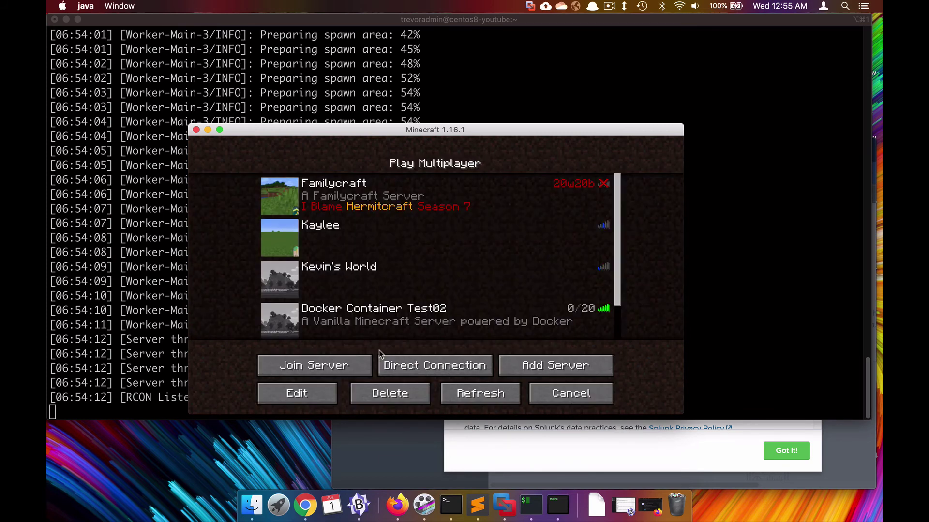
# - Join Docker Container Test02, walk to a sandstone wall and mine a sand block
pyautogui.click(290, 325)
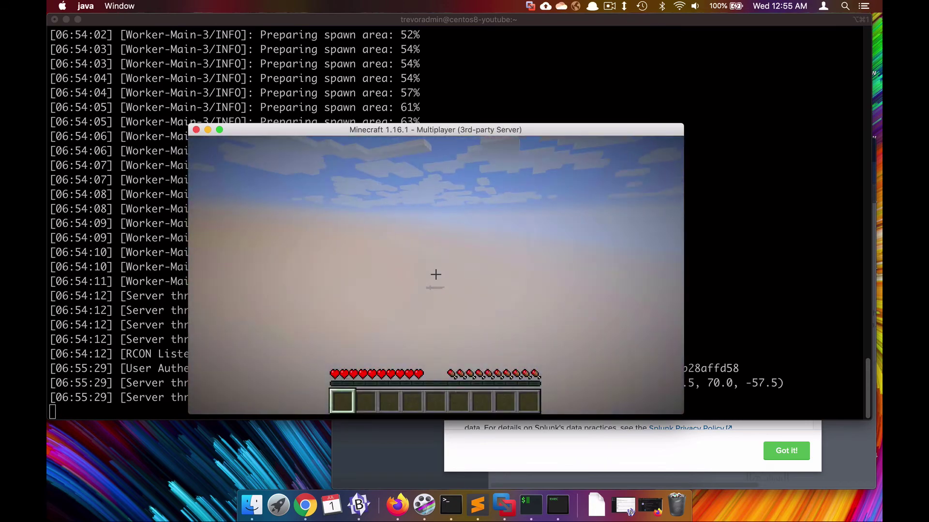
pyautogui.press('Escape')
pyautogui.click(434, 226)
pyautogui.press('w')
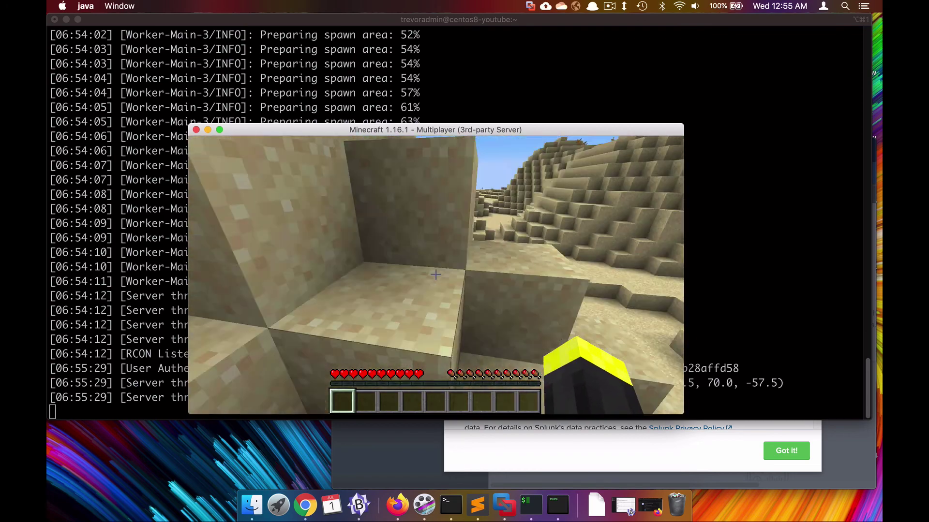
pyautogui.click(436, 275)
pyautogui.press('w')
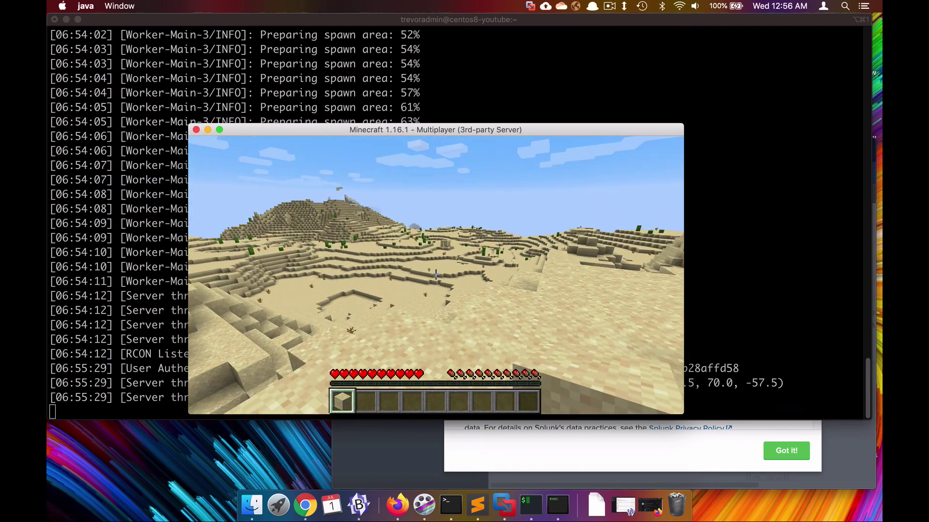
# - Switch the game to full screen and try the /seed command in chat
pyautogui.press('Escape')
pyautogui.click(220, 131)
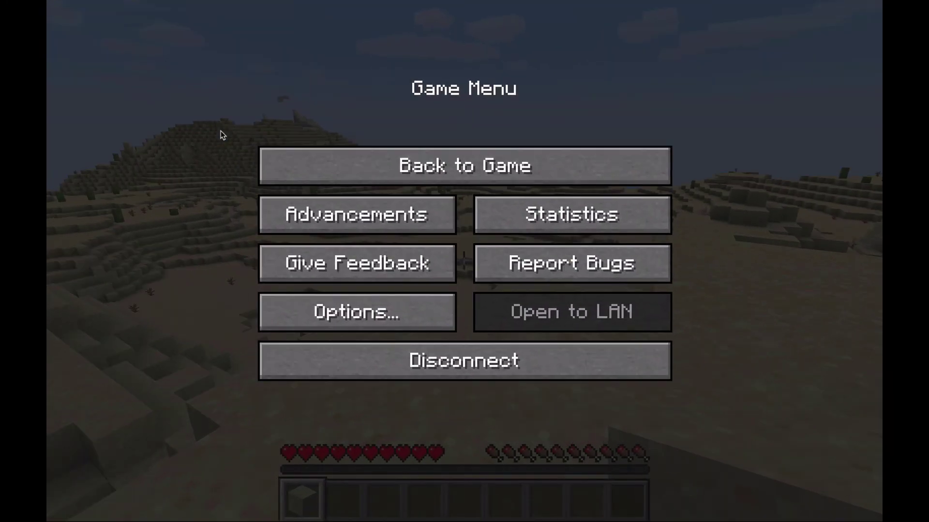
pyautogui.click(345, 168)
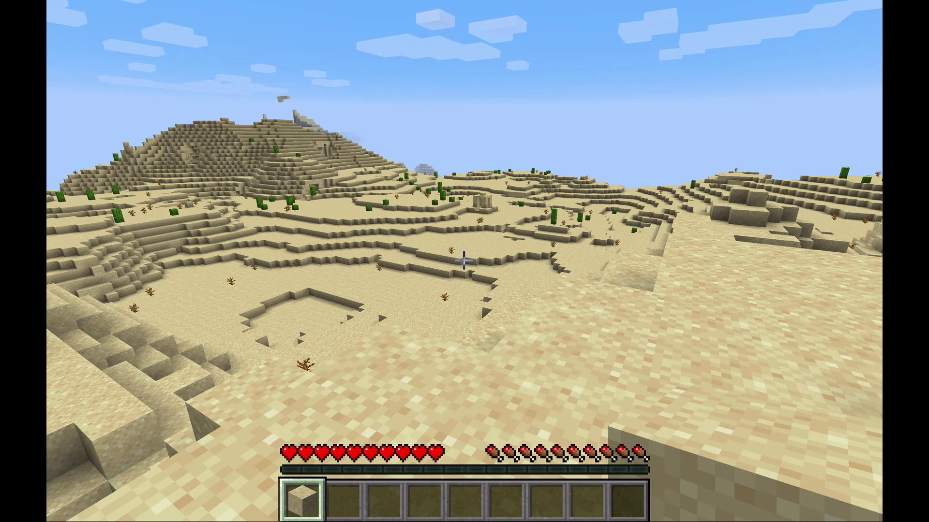
pyautogui.press('/')
pyautogui.write('d')
pyautogui.press('BackSpace')
pyautogui.write('seed')
pyautogui.press('Return')
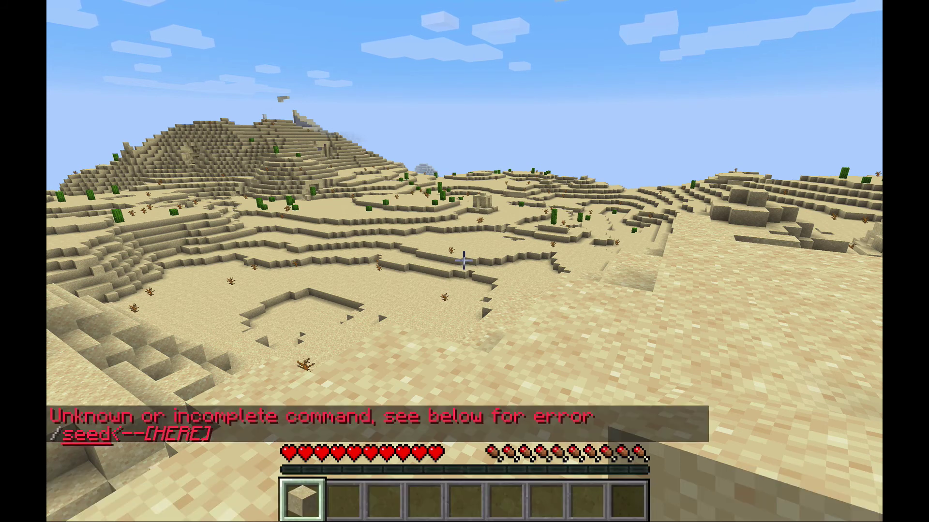
# - Pause, leave full screen and bring the iTerm2 server log forward
pyautogui.press('Escape')
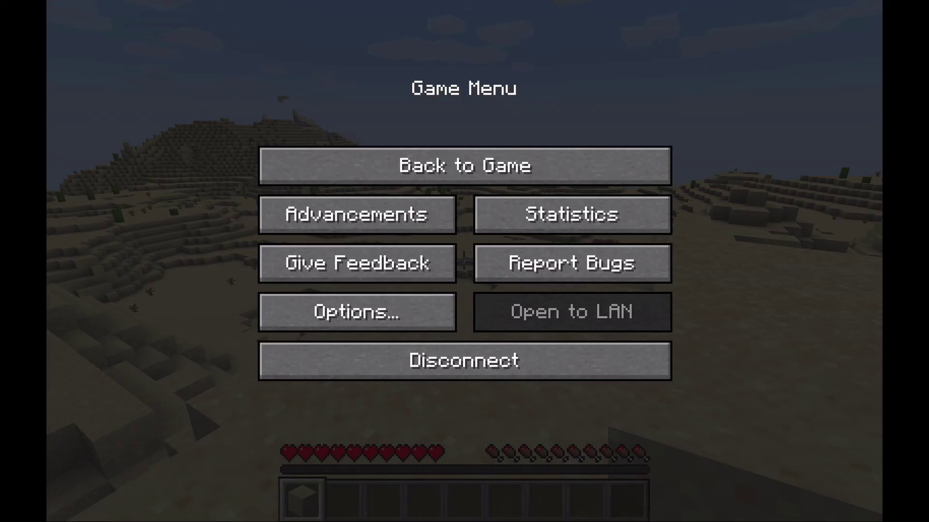
pyautogui.moveTo(95, 4)
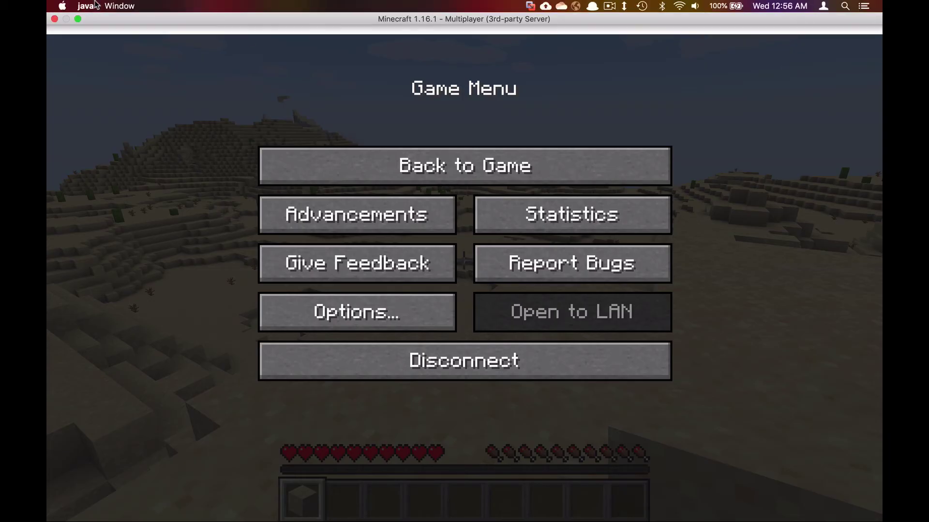
pyautogui.click(78, 19)
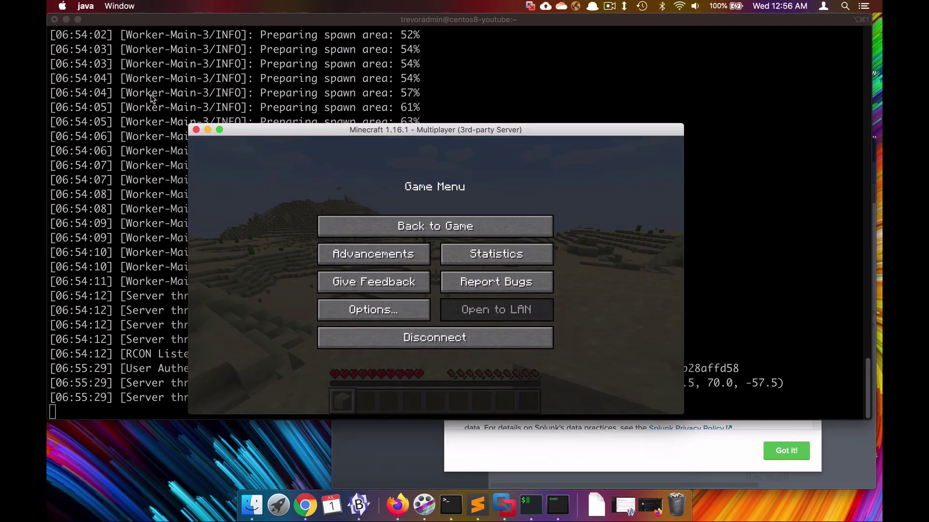
pyautogui.click(150, 95)
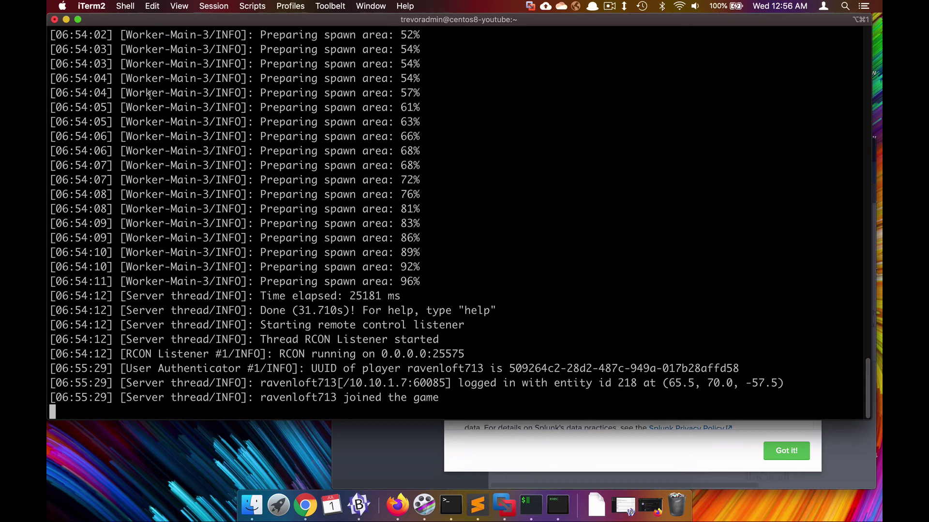
pyautogui.write('seed')
# - Stop following the log and open the server console with docker exec -i minecraft rcon-cli
pyautogui.press('Return')
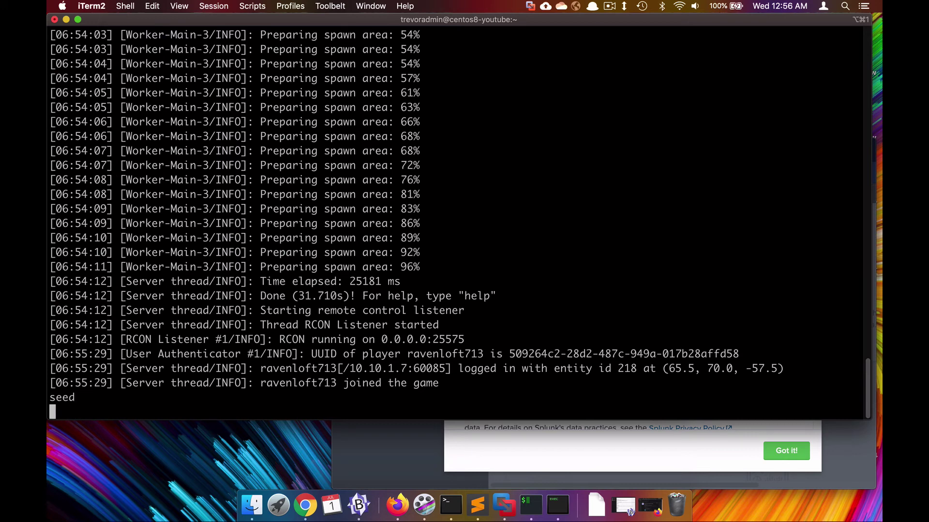
pyautogui.click(201, 414)
pyautogui.hotkey('ctrl', 'c')
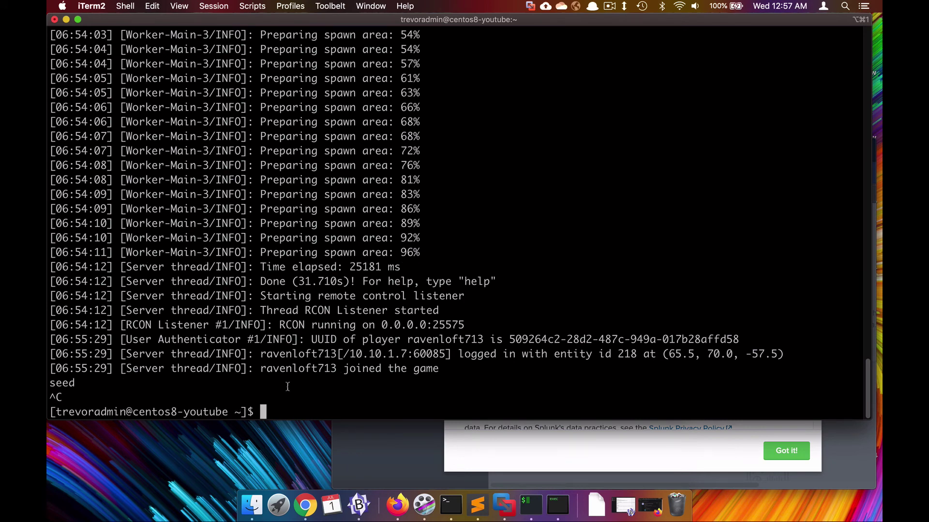
pyautogui.rightClick(276, 411)
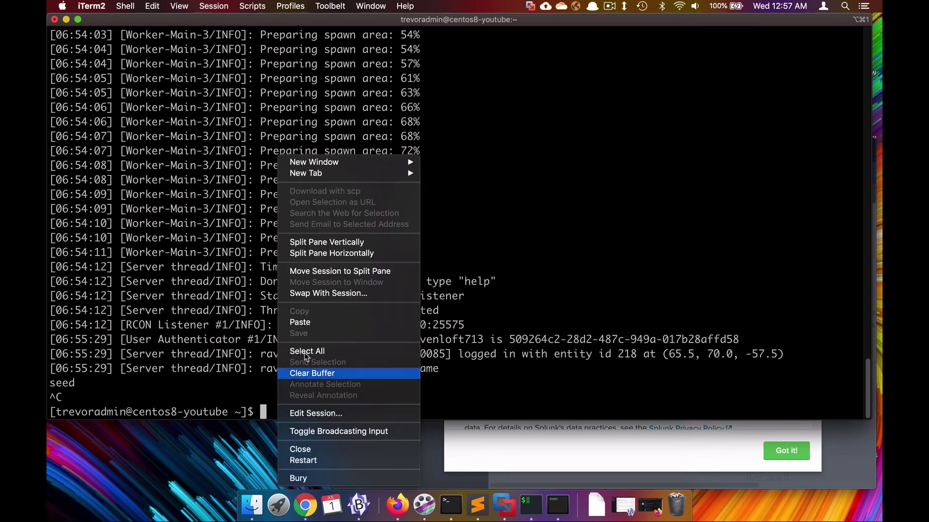
pyautogui.click(308, 329)
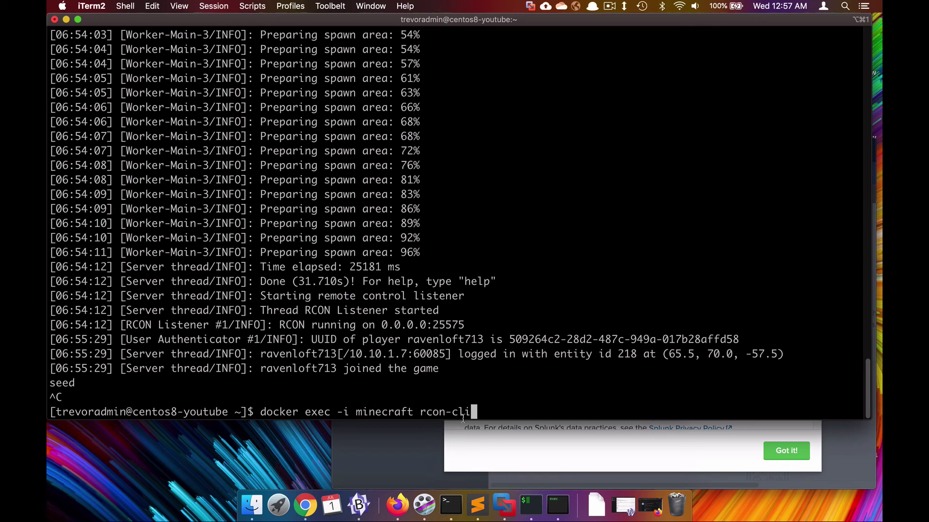
pyautogui.moveTo(420, 412); pyautogui.dragTo(484, 411)
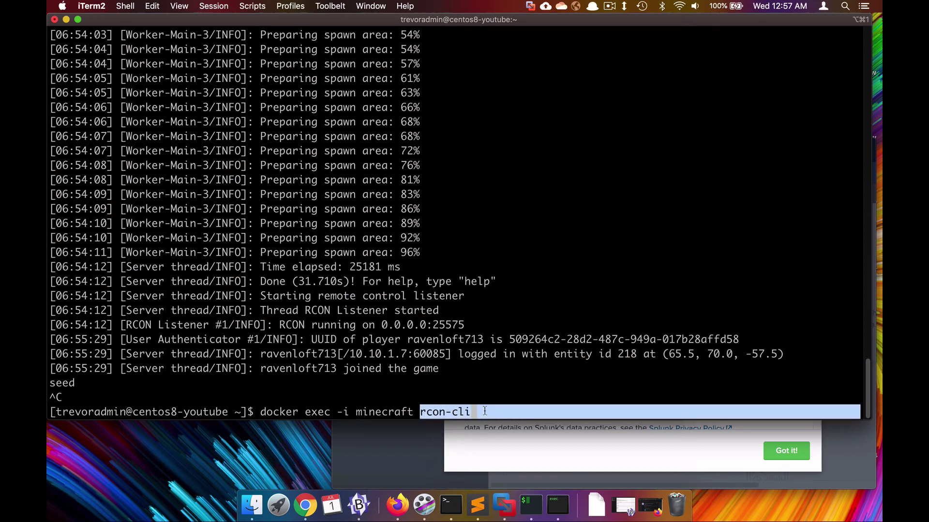
pyautogui.click(481, 412)
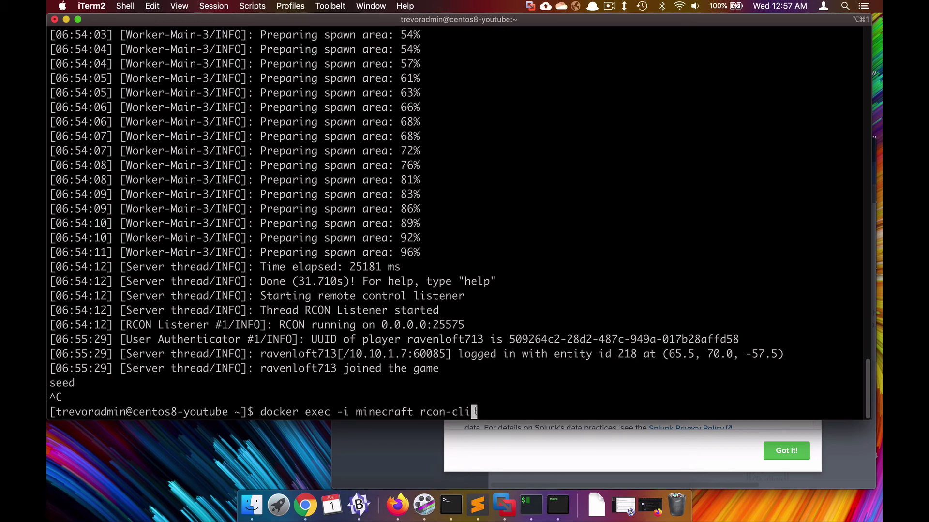
pyautogui.moveTo(357, 412); pyautogui.dragTo(415, 411)
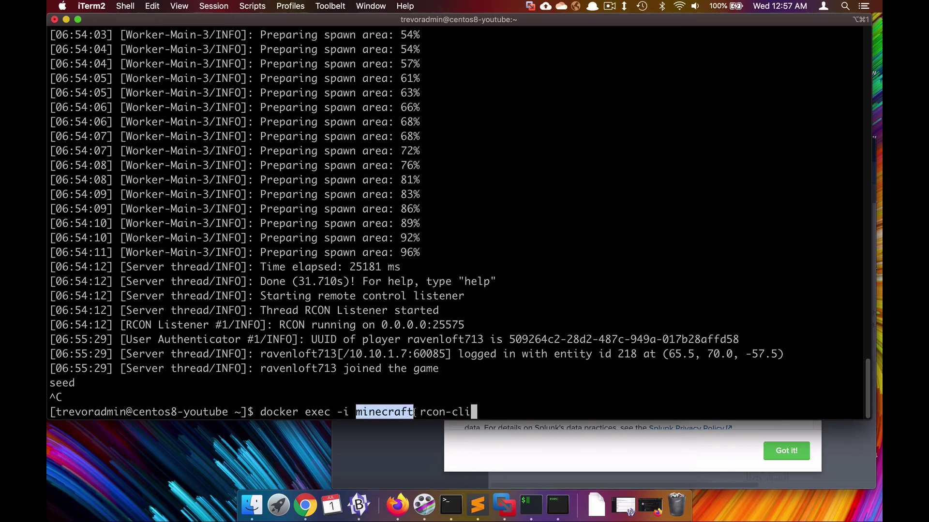
pyautogui.click(374, 407)
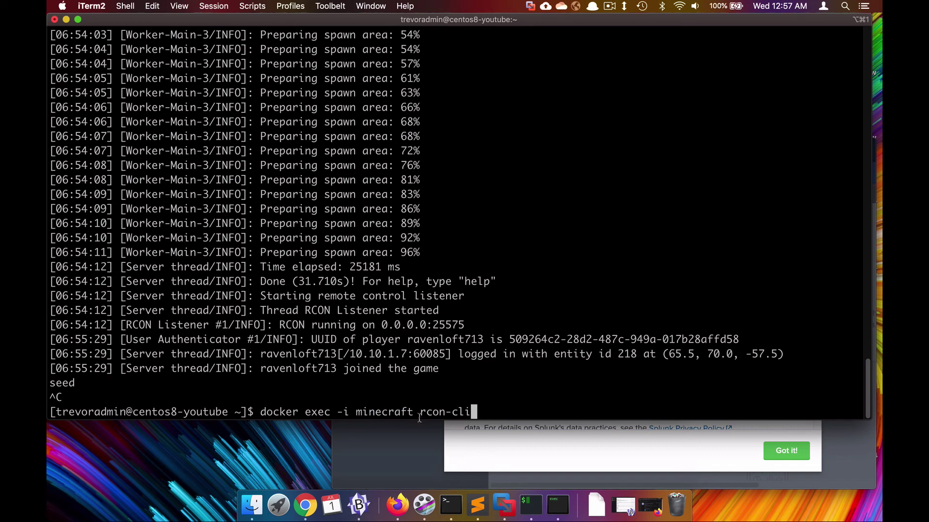
pyautogui.press('Return')
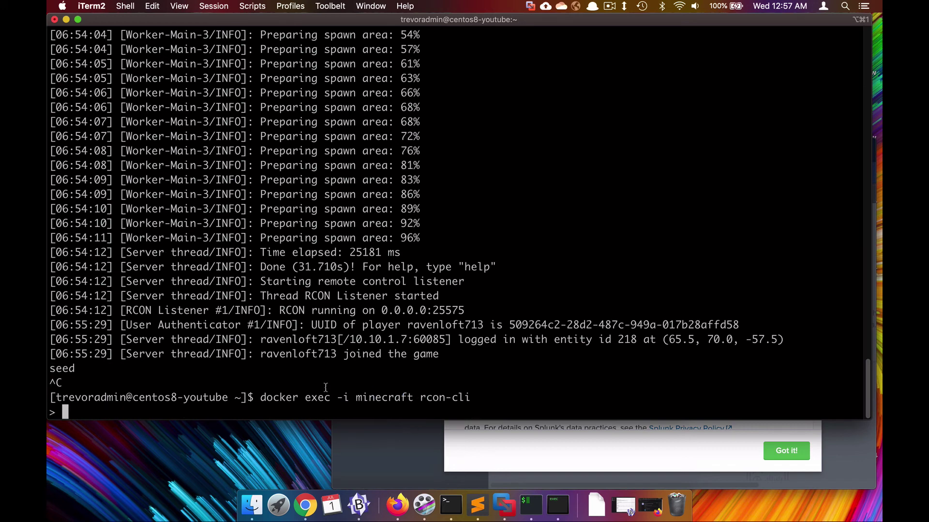
pyautogui.write('seed')
pyautogui.press('Return')
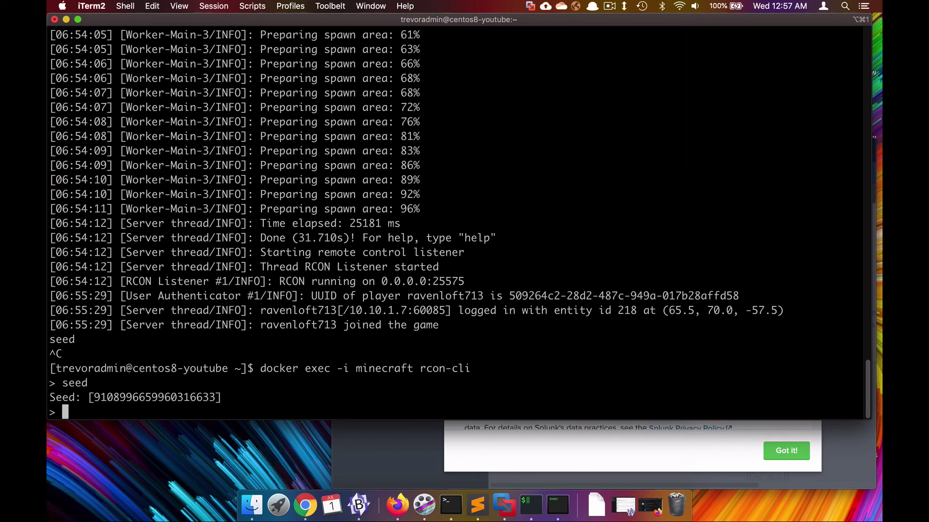
pyautogui.write('stop')
pyautogui.press('Return')
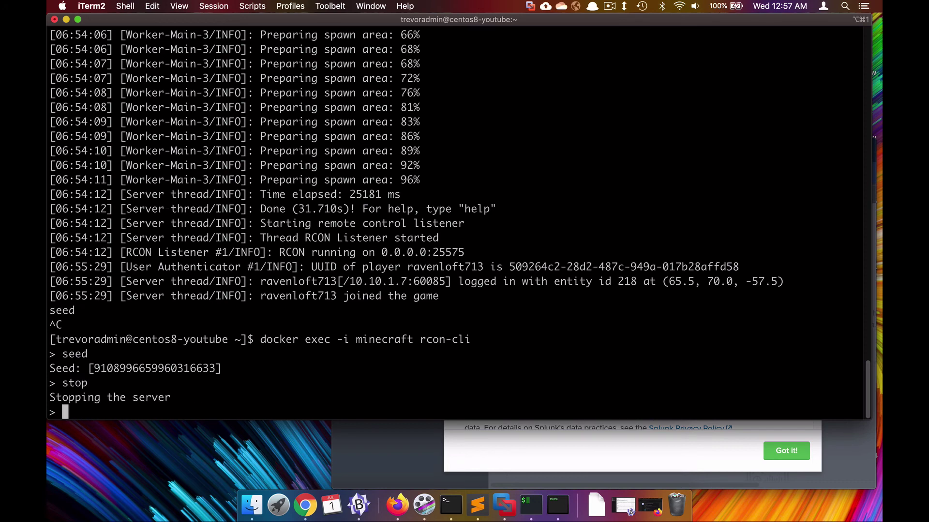
pyautogui.click(557, 506)
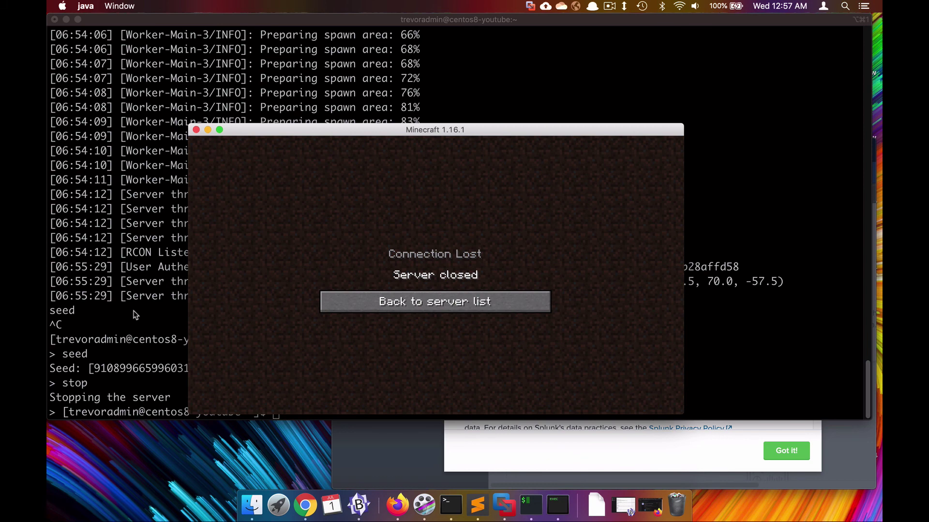
pyautogui.press('super+q')
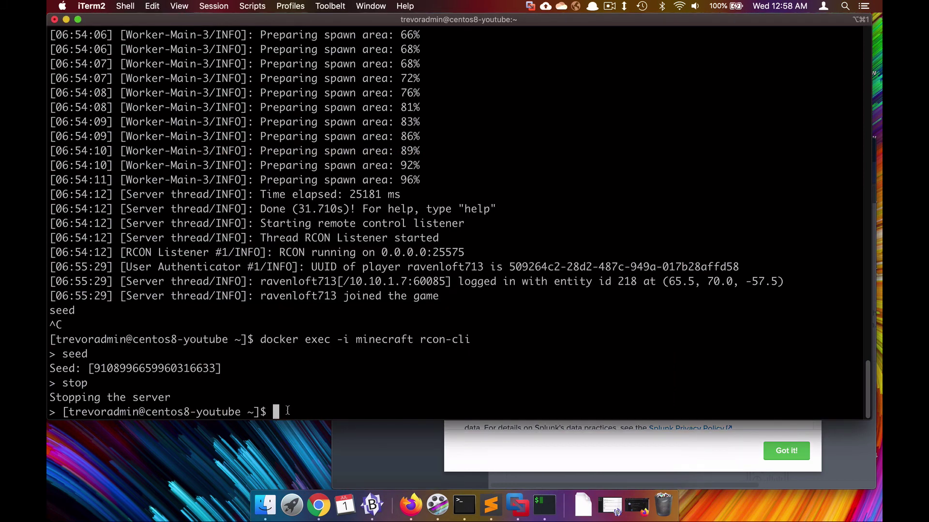
pyautogui.write('docker rm -f centos')
# - Force-remove the centos and ubuntu containers and reload the Splunk tab in Chrome
pyautogui.press('Return')
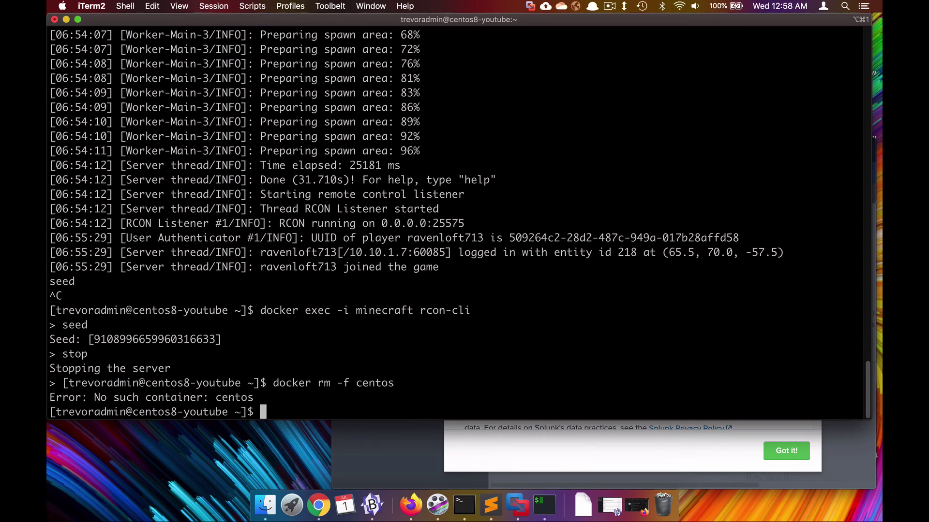
pyautogui.write('docker rm -f ubuntu')
pyautogui.press('Return')
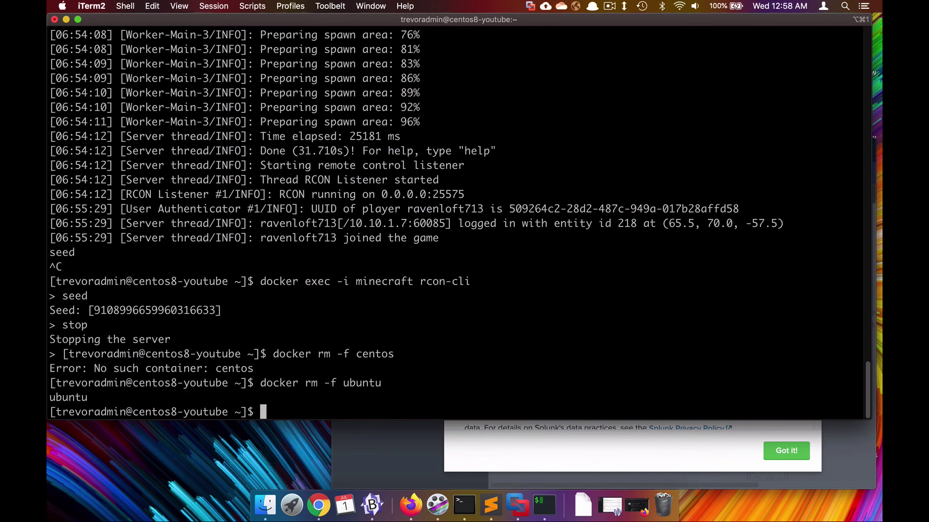
pyautogui.click(318, 506)
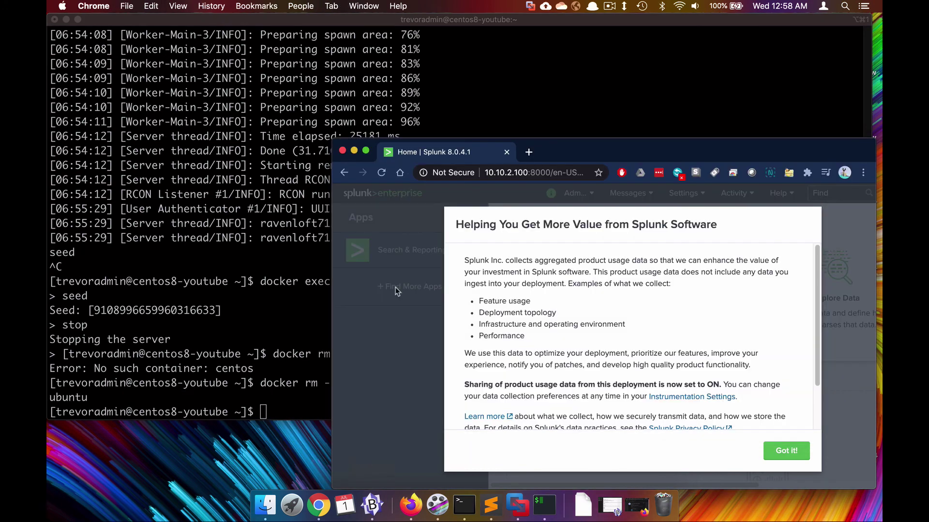
pyautogui.click(381, 173)
# - Force-remove the splunk container and reload Chrome to confirm the site refuses connection
pyautogui.click(233, 377)
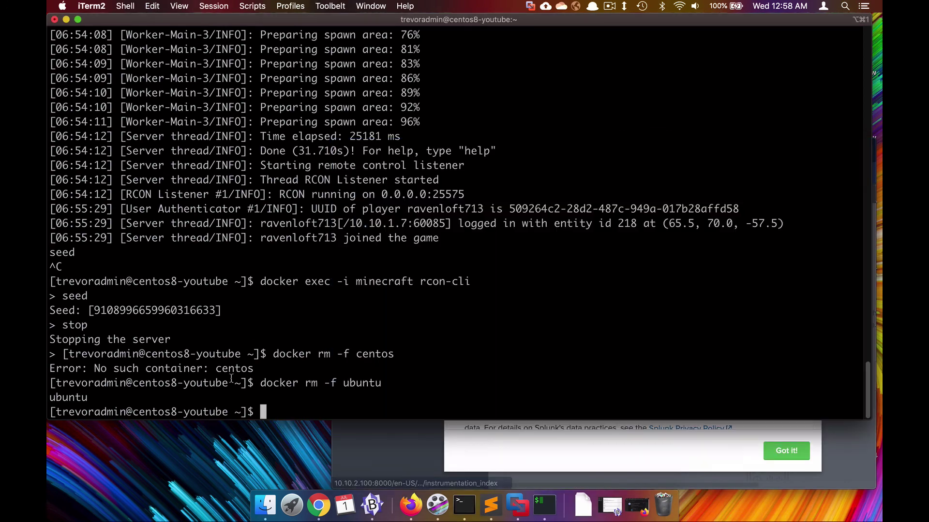
pyautogui.press('Up')
pyautogui.press('BackSpace')
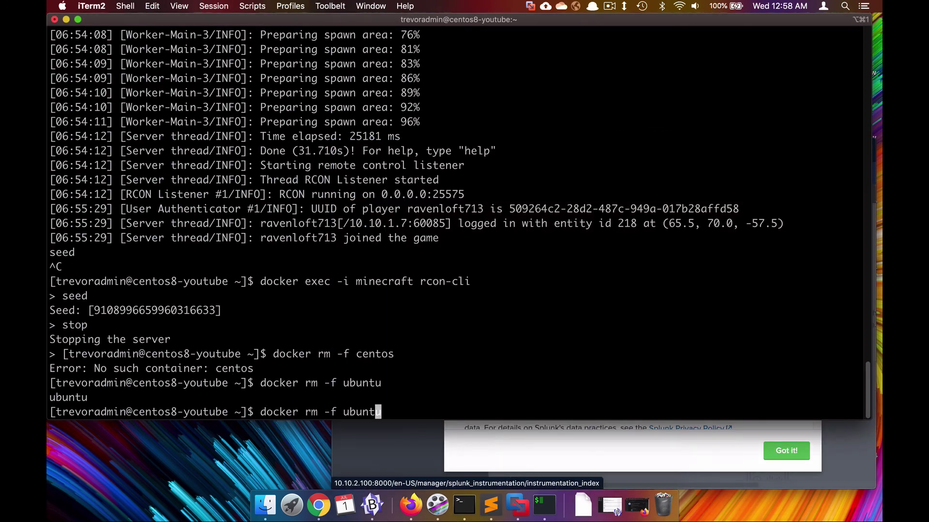
pyautogui.press('BackSpace')
pyautogui.press('BackSpace')
pyautogui.press('BackSpace')
pyautogui.press('BackSpace')
pyautogui.press('BackSpace')
pyautogui.write('splunk')
pyautogui.press('Return')
pyautogui.press('super+Tab')
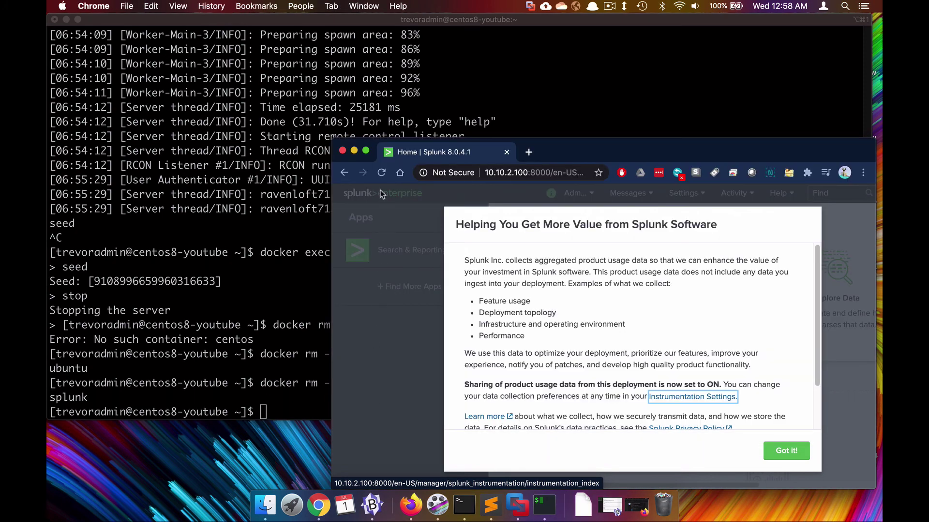
pyautogui.click(381, 172)
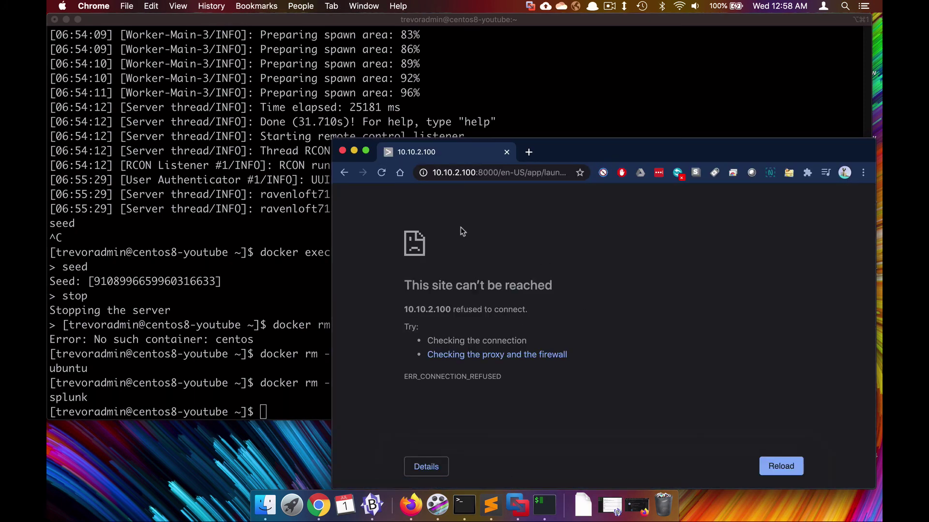
# - Force-remove minecraft, check docker ps, then force-remove the leftover charming_villani container
pyautogui.click(231, 325)
pyautogui.write('docker rm')
pyautogui.press('BackSpace')
pyautogui.press('BackSpace')
pyautogui.press('BackSpace')
pyautogui.write('-rm')
pyautogui.press('BackSpace')
pyautogui.press('BackSpace')
pyautogui.press('BackSpace')
pyautogui.write('rm -f minecraft')
pyautogui.press('Return')
pyautogui.write('docker ps')
pyautogui.press('Return')
pyautogui.write('docker rm -f charming_villani')
pyautogui.press('Return')
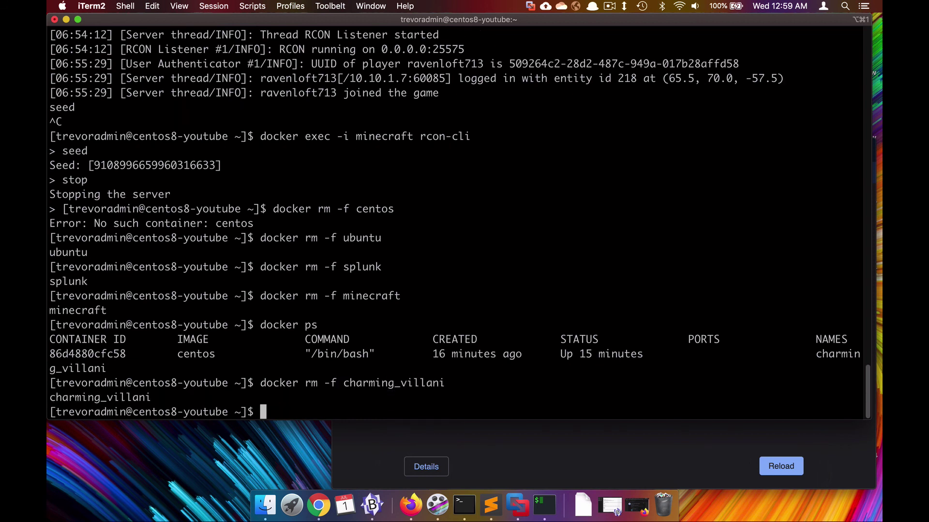